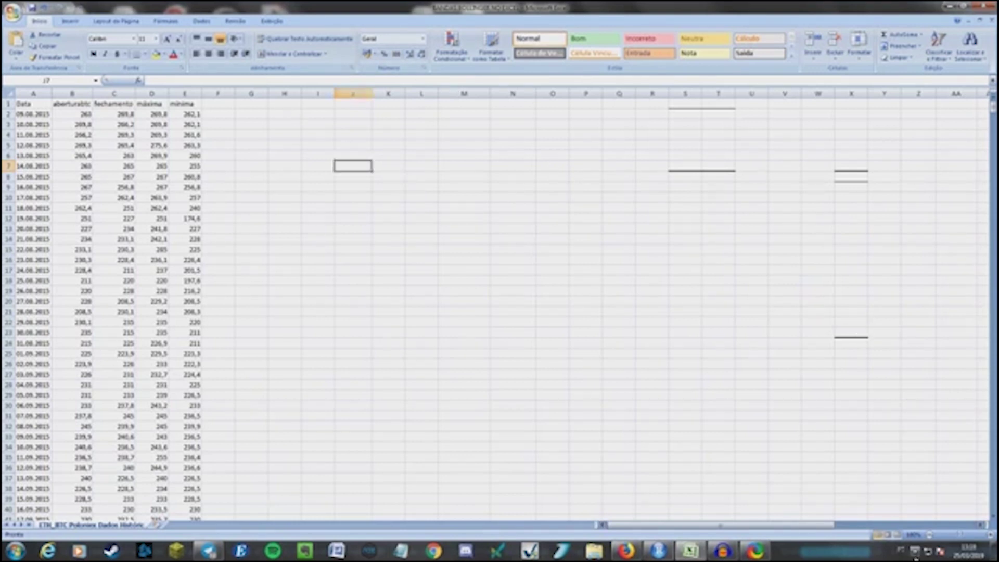
Quit Telegram from the system tray's hidden apps
{"action": "left_click", "coordinate": [916, 552]}
{"action": "right_click", "coordinate": [898, 481]}
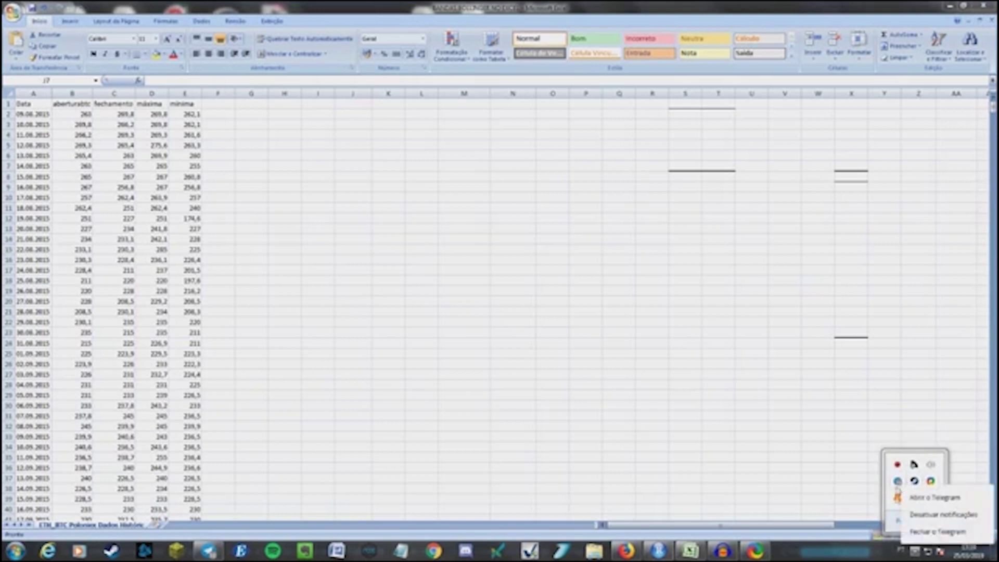
{"action": "left_click", "coordinate": [925, 532]}
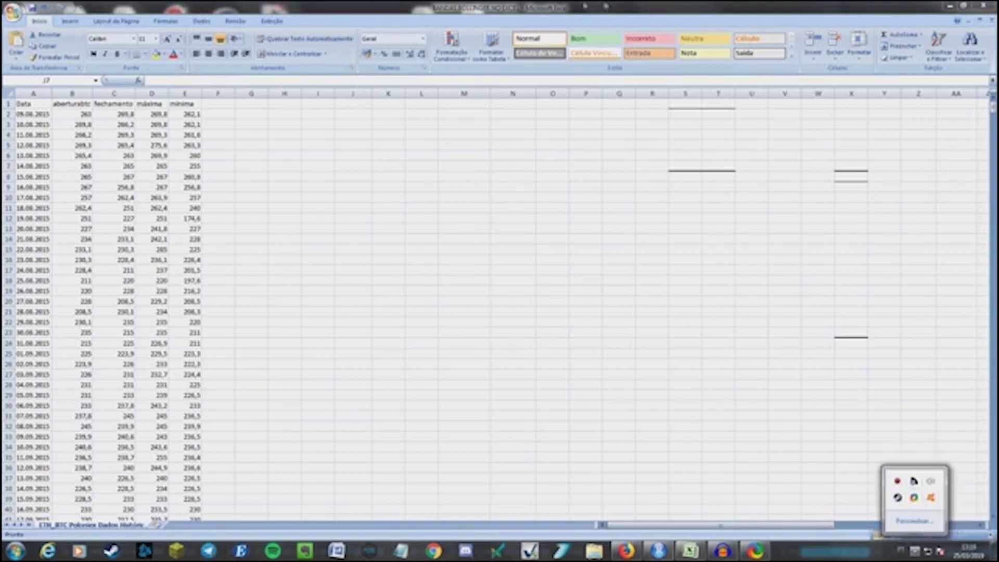
Scroll through the price history and select the fechamento, aberturabtc, máxima and mínima columns
{"action": "left_click", "coordinate": [375, 125]}
{"action": "left_click", "coordinate": [419, 156]}
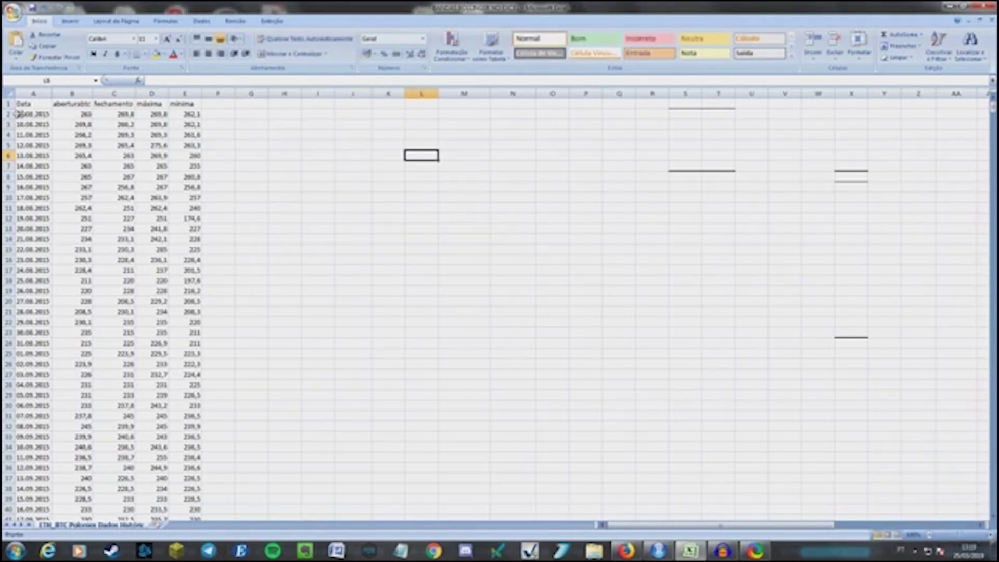
{"action": "left_click_drag", "start_coordinate": [993, 107], "coordinate": [993, 111]}
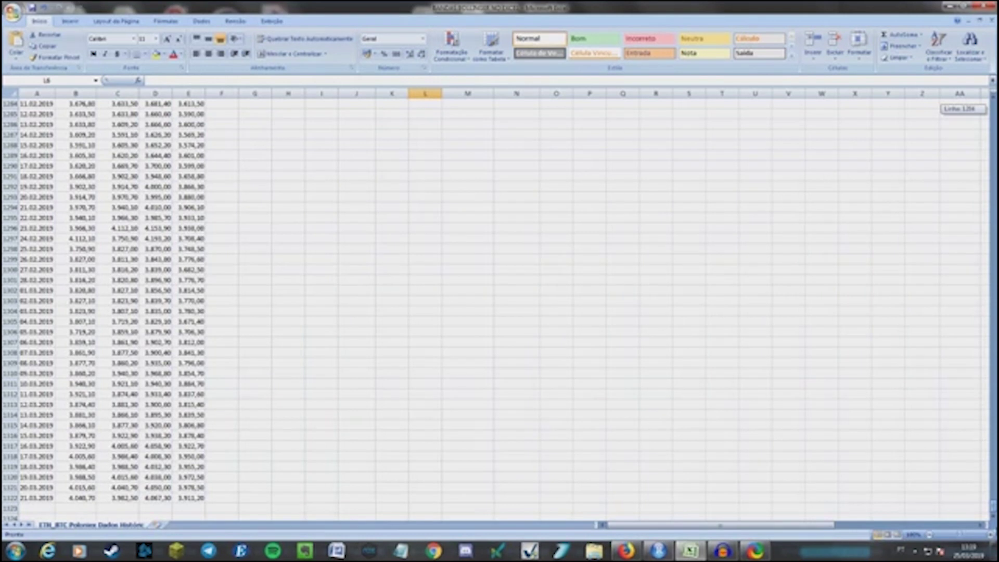
{"action": "left_click_drag", "start_coordinate": [993, 110], "coordinate": [993, 103]}
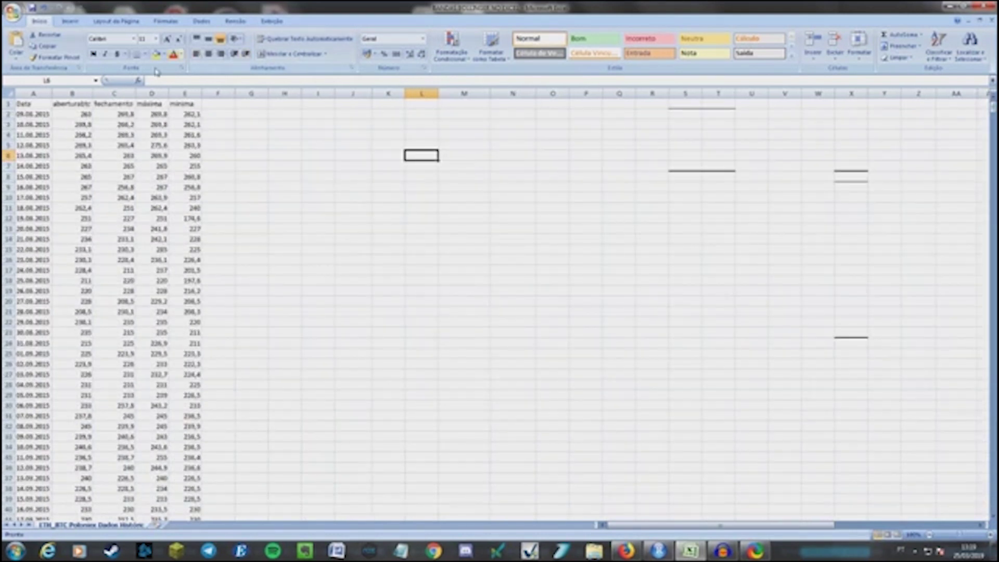
{"action": "left_click", "coordinate": [115, 93]}
{"action": "left_click", "coordinate": [78, 93]}
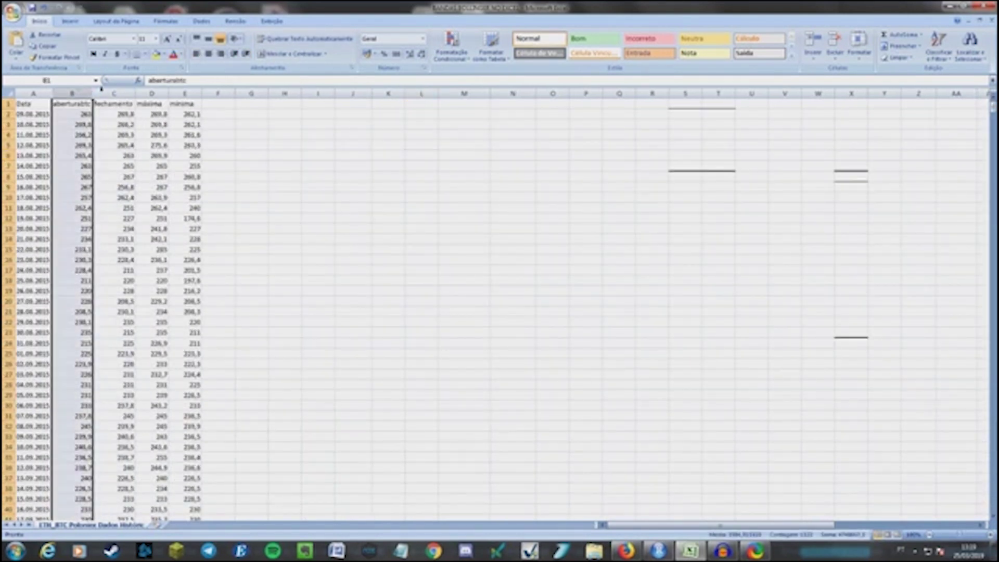
{"action": "left_click_drag", "start_coordinate": [152, 93], "coordinate": [184, 93]}
Locate cell F21 after 20 days of data, then switch to the Firefox ETH/BTC chart
{"action": "double_click", "coordinate": [279, 123]}
{"action": "left_click", "coordinate": [311, 134]}
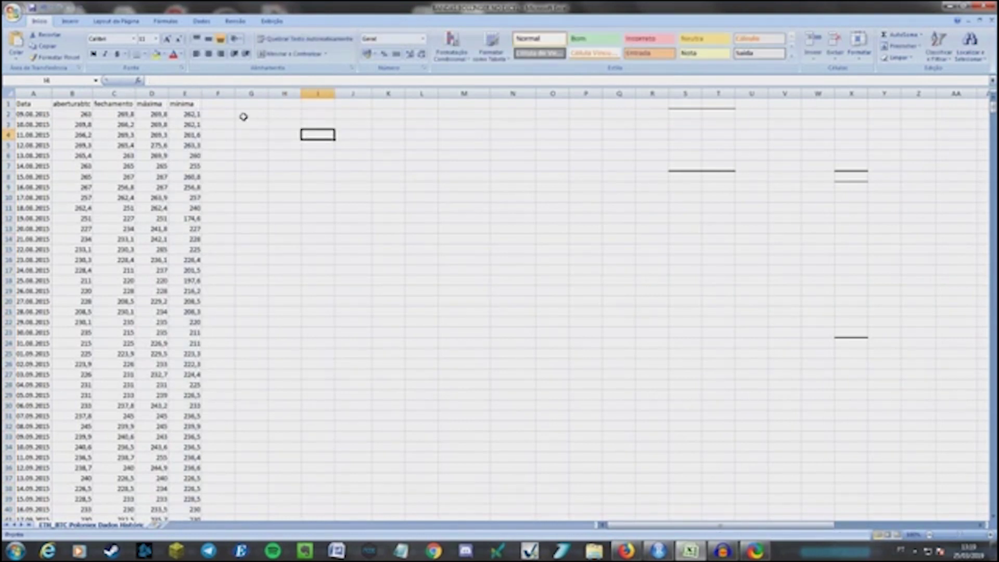
{"action": "left_click", "coordinate": [222, 104]}
{"action": "left_click", "coordinate": [222, 261]}
{"action": "left_click", "coordinate": [225, 312]}
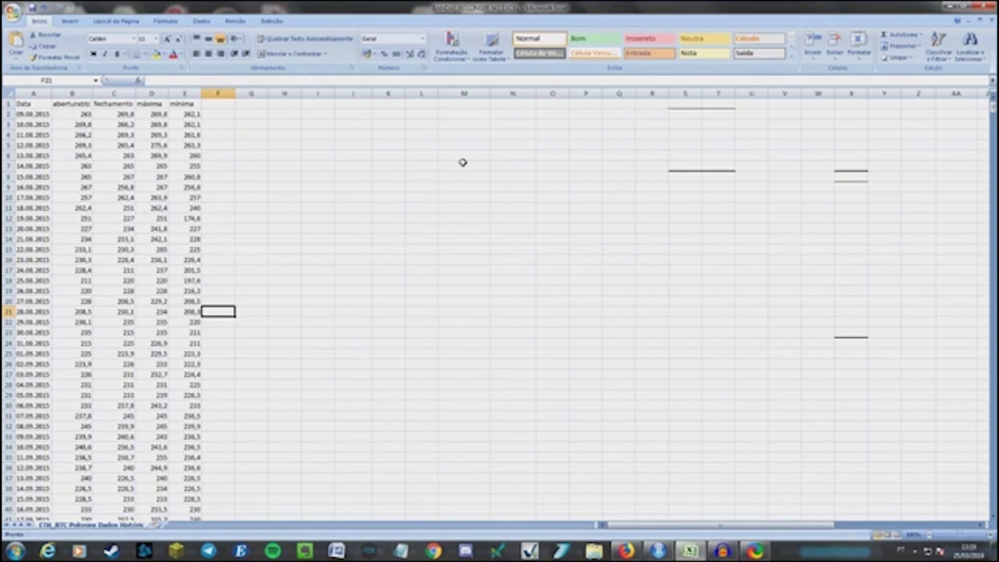
{"action": "left_click", "coordinate": [626, 551]}
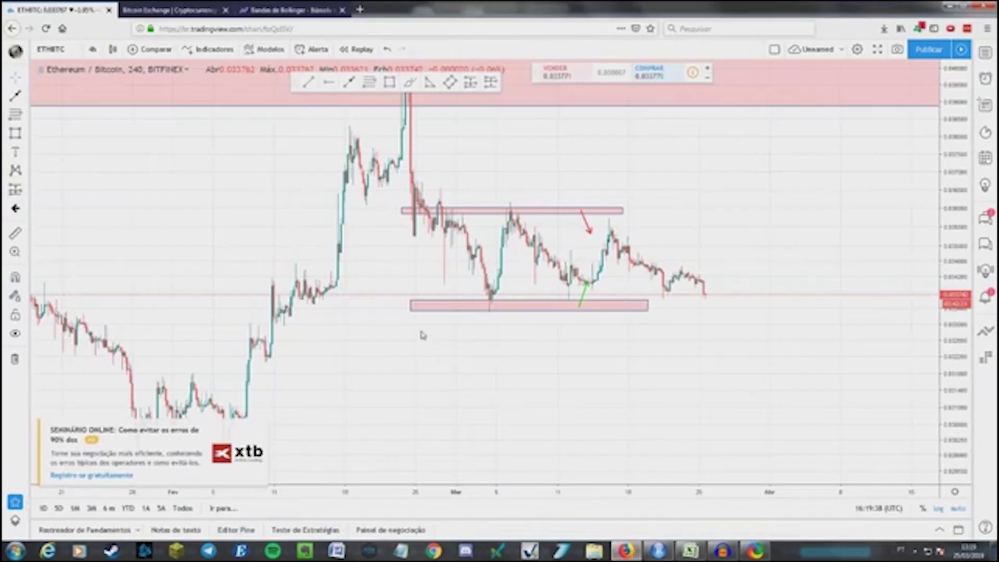
Read the Bollinger article's band formulas: moving average plus and minus 2 standard deviations, then return to Excel
{"action": "left_click", "coordinate": [294, 6]}
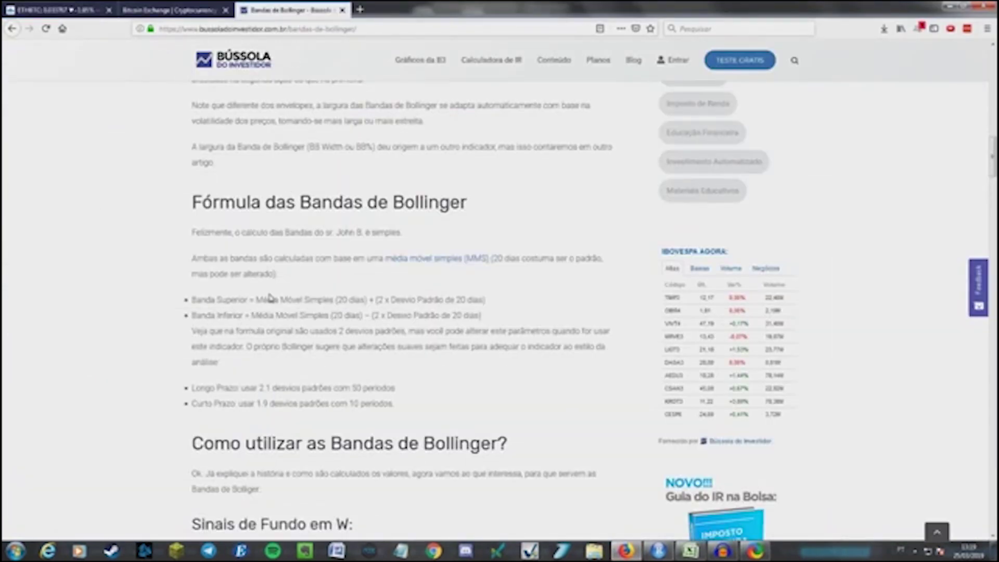
{"action": "left_click_drag", "start_coordinate": [256, 301], "coordinate": [374, 300]}
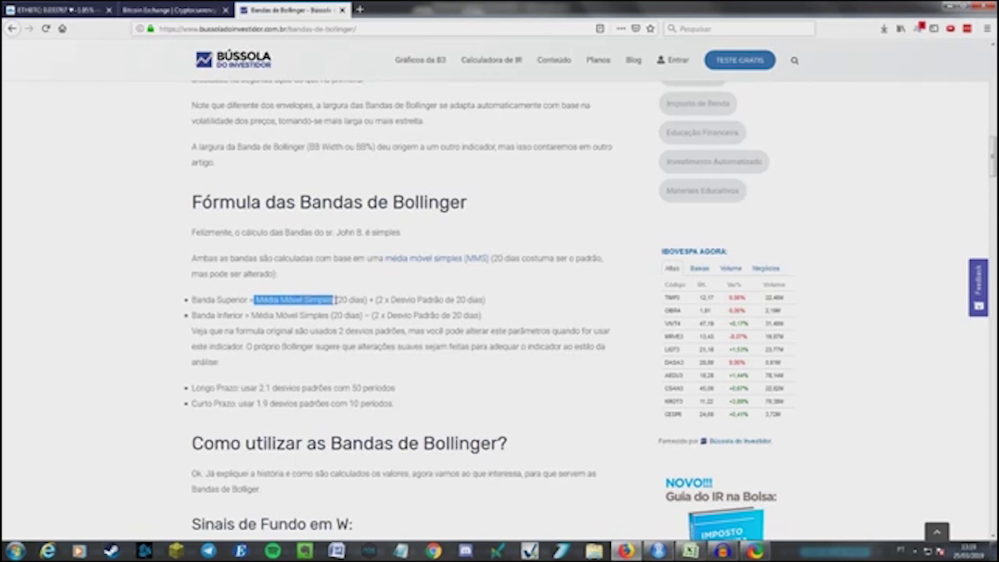
{"action": "left_click_drag", "start_coordinate": [375, 301], "coordinate": [522, 305]}
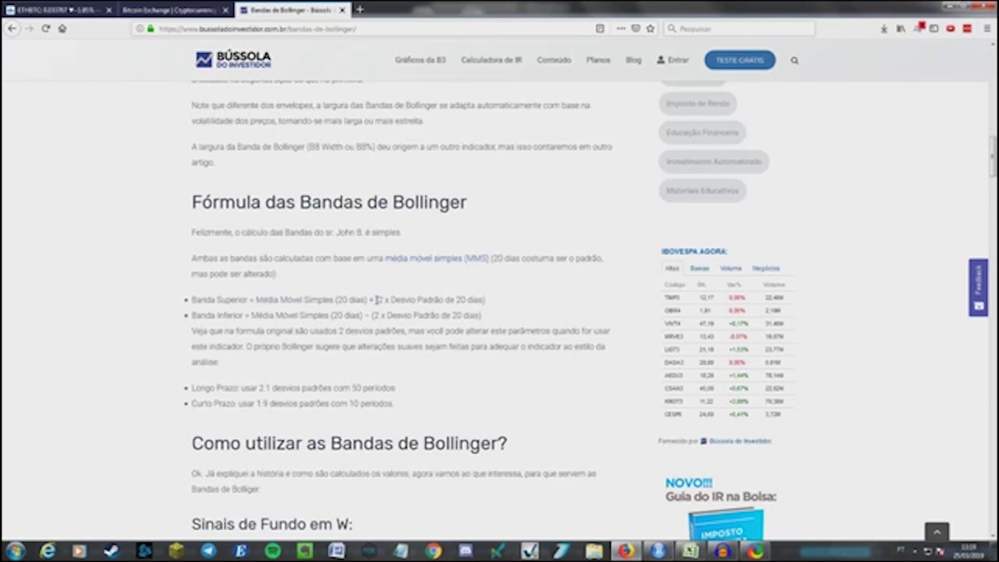
{"action": "left_click", "coordinate": [521, 304]}
{"action": "left_click_drag", "start_coordinate": [253, 314], "coordinate": [365, 316]}
{"action": "left_click_drag", "start_coordinate": [374, 316], "coordinate": [534, 318]}
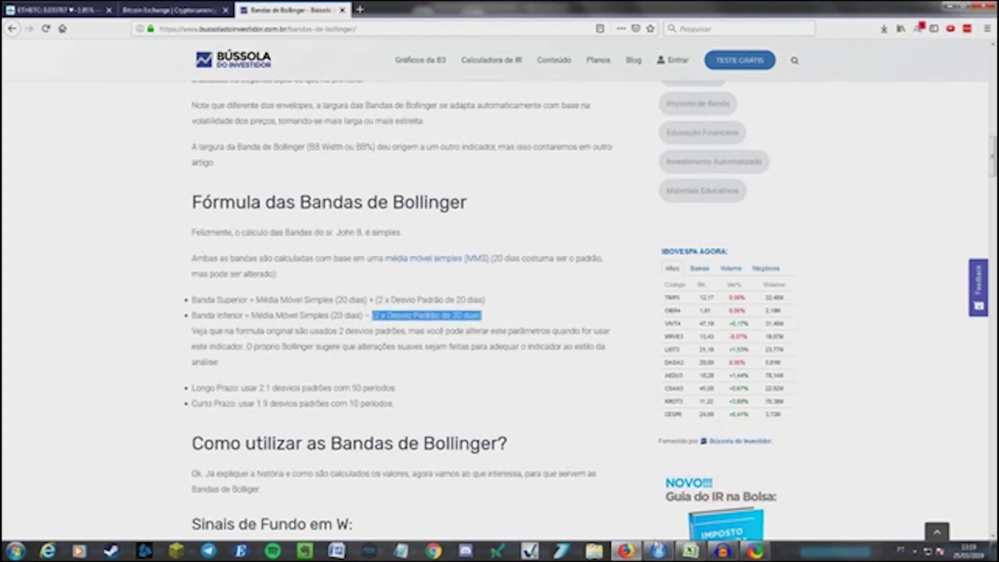
{"action": "left_click", "coordinate": [691, 550]}
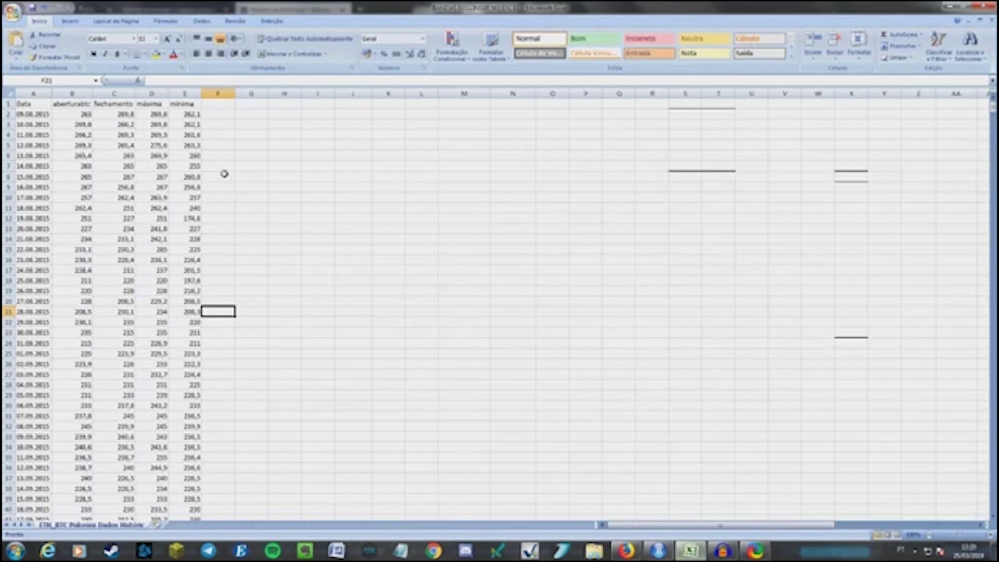
Label F21 'upperband' and widen column F to fit it
{"action": "left_click", "coordinate": [223, 110]}
{"action": "left_click", "coordinate": [308, 133]}
{"action": "left_click", "coordinate": [232, 115]}
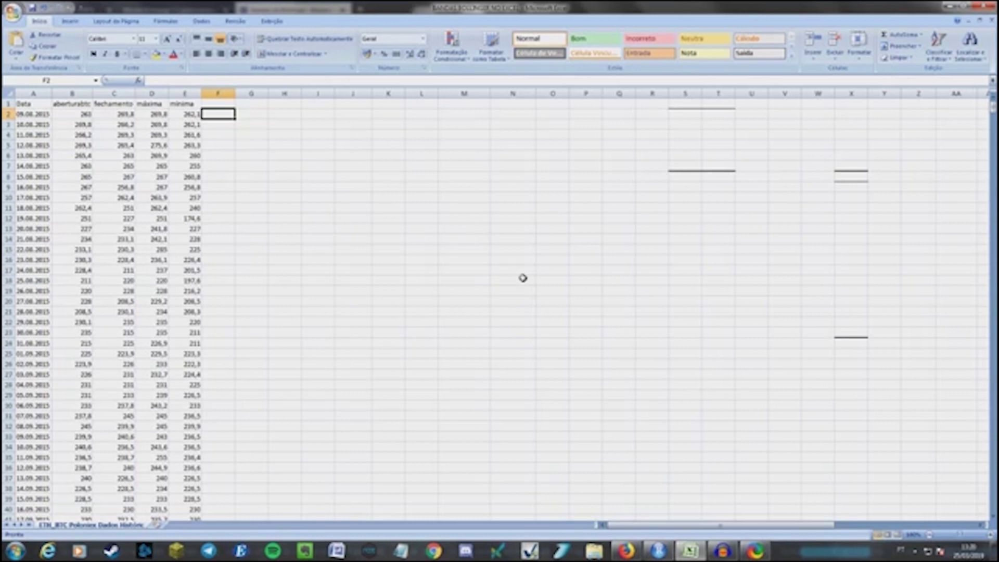
{"action": "key", "text": "Down"}
{"action": "key", "text": "Down"}
{"action": "key", "text": "Down"}
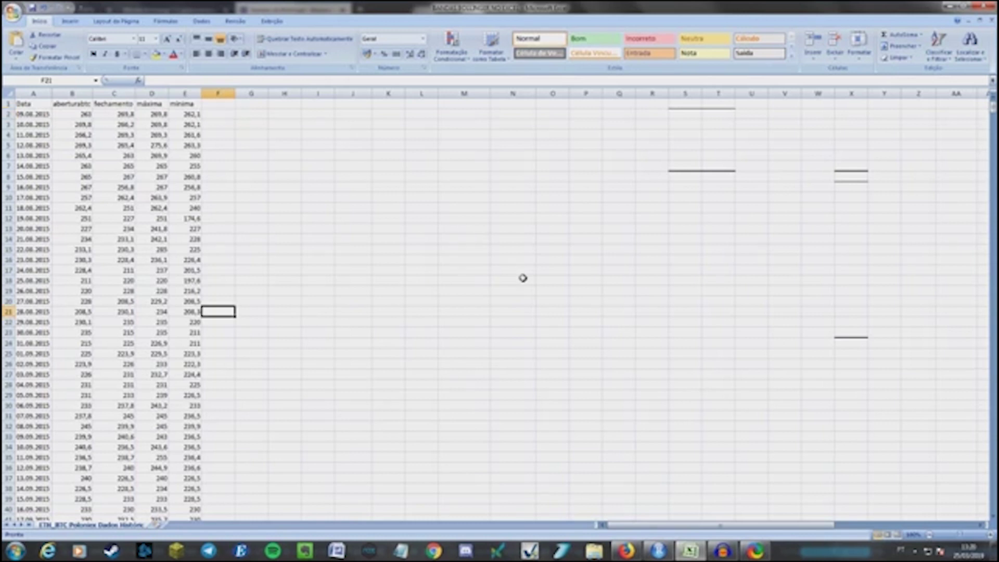
{"action": "type", "text": "upperband"}
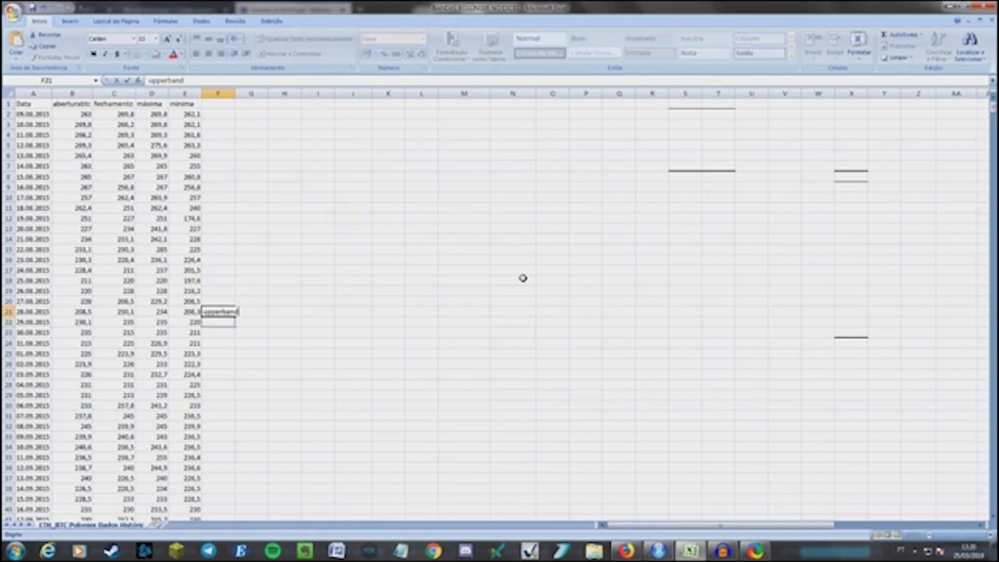
{"action": "key", "text": "Return"}
{"action": "left_click", "coordinate": [221, 93]}
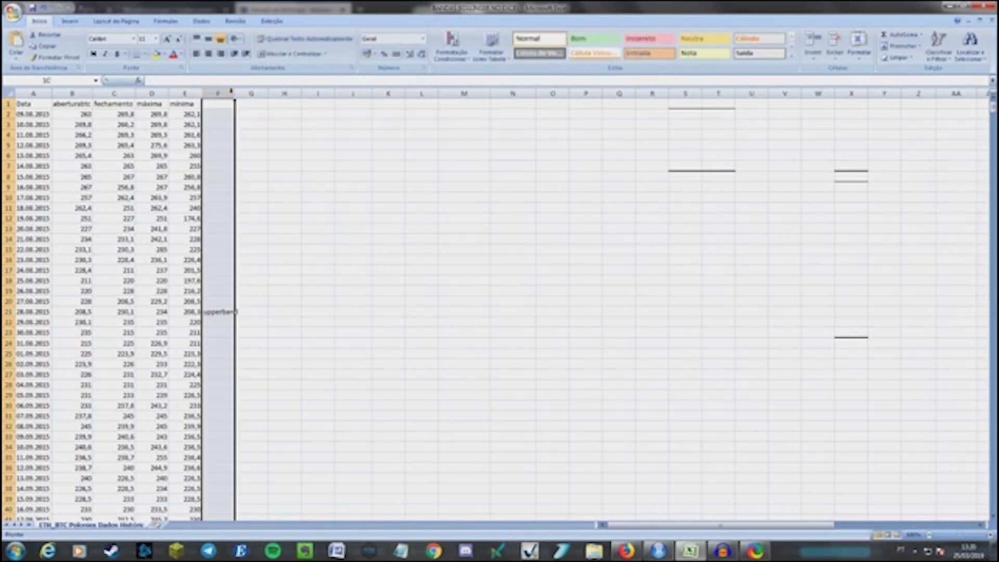
{"action": "left_click_drag", "start_coordinate": [235, 93], "coordinate": [241, 93]}
Label G21 'lowerband' and widen column G to fit it
{"action": "left_click", "coordinate": [260, 312]}
{"action": "type", "text": "lowerband"}
{"action": "key", "text": "Return"}
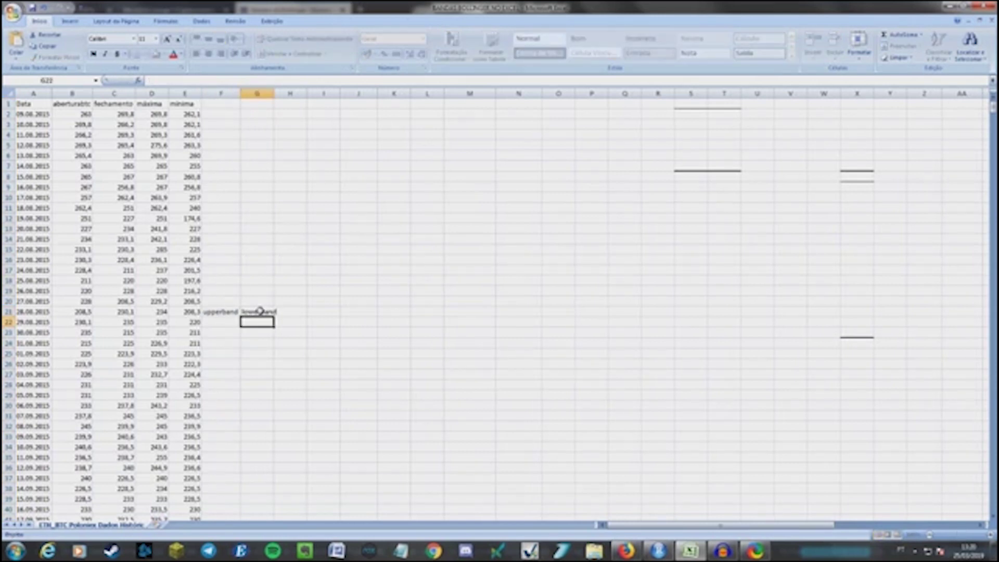
{"action": "left_click_drag", "start_coordinate": [272, 93], "coordinate": [279, 93]}
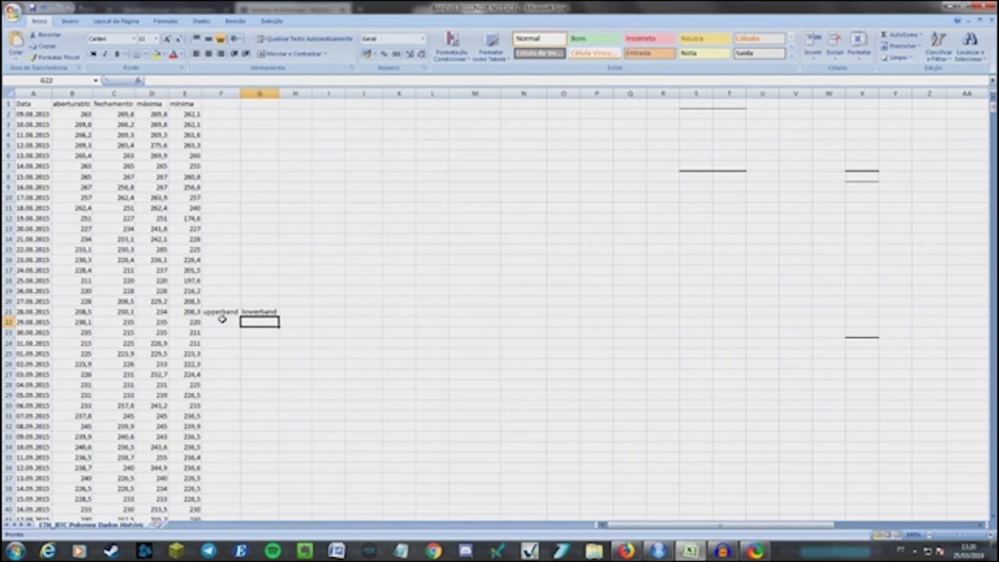
Compare the upperband and lowerband label cells and start a formula in F22
{"action": "left_click", "coordinate": [223, 312]}
{"action": "left_click", "coordinate": [263, 312]}
{"action": "left_click", "coordinate": [229, 312]}
{"action": "left_click", "coordinate": [265, 312]}
{"action": "left_click", "coordinate": [229, 311]}
{"action": "left_click", "coordinate": [265, 313]}
{"action": "double_click", "coordinate": [227, 322]}
Enter =MÉDIA(C2:C21)+(2*DESVPAD(C2:C21)) in F22 as the upperband formula
{"action": "type", "text": "="}
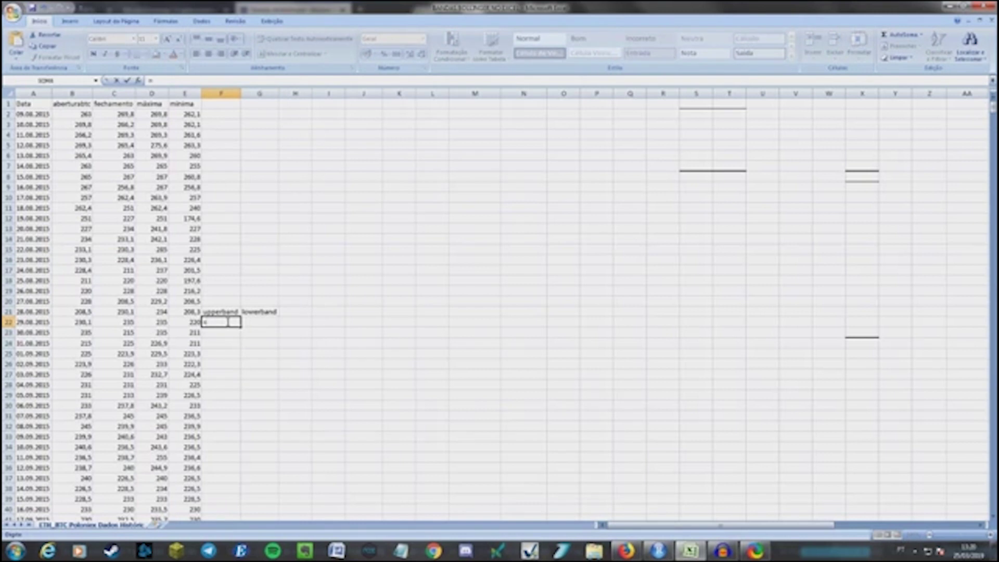
{"action": "type", "text": "média("}
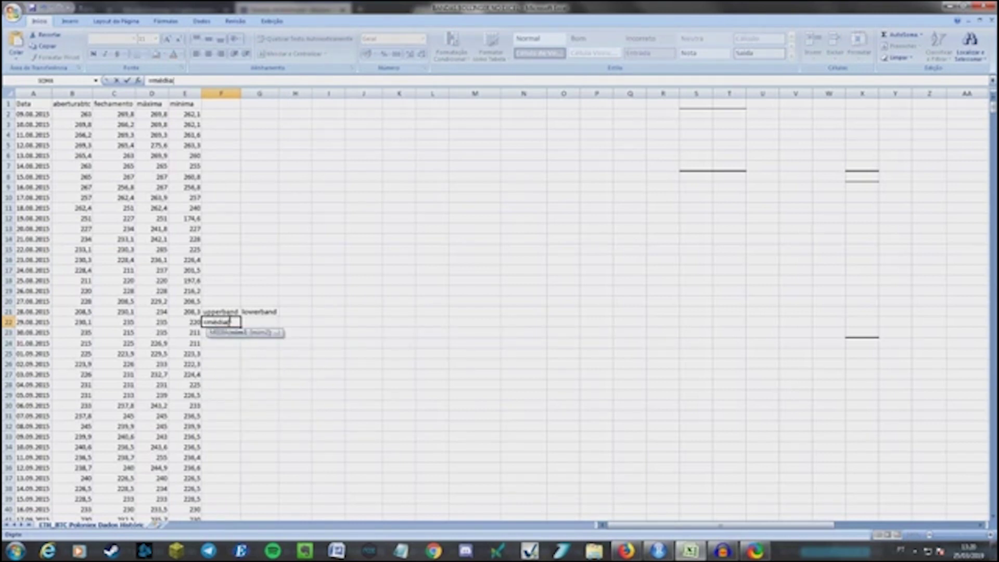
{"action": "left_click_drag", "start_coordinate": [127, 312], "coordinate": [127, 113]}
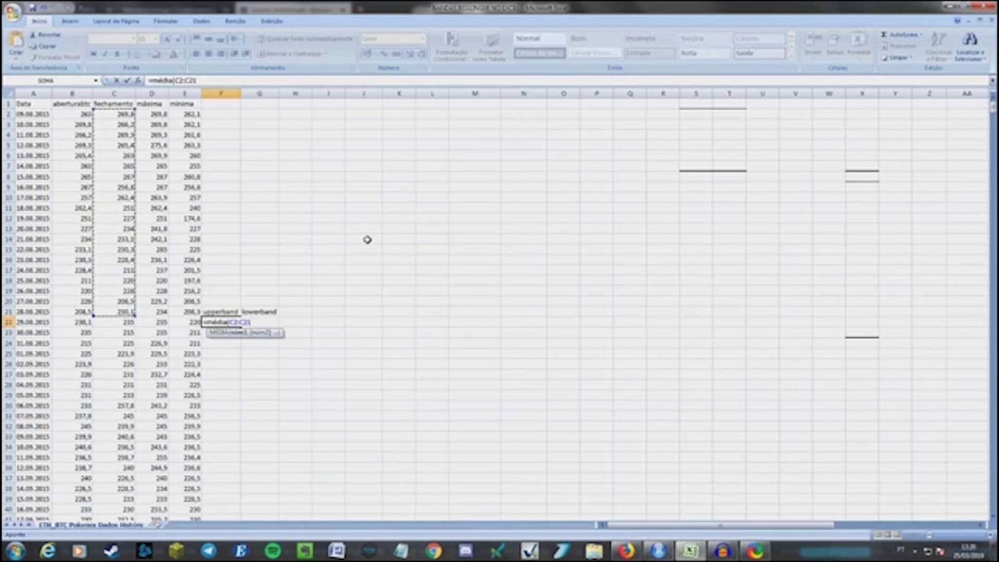
{"action": "type", "text": ")+2"}
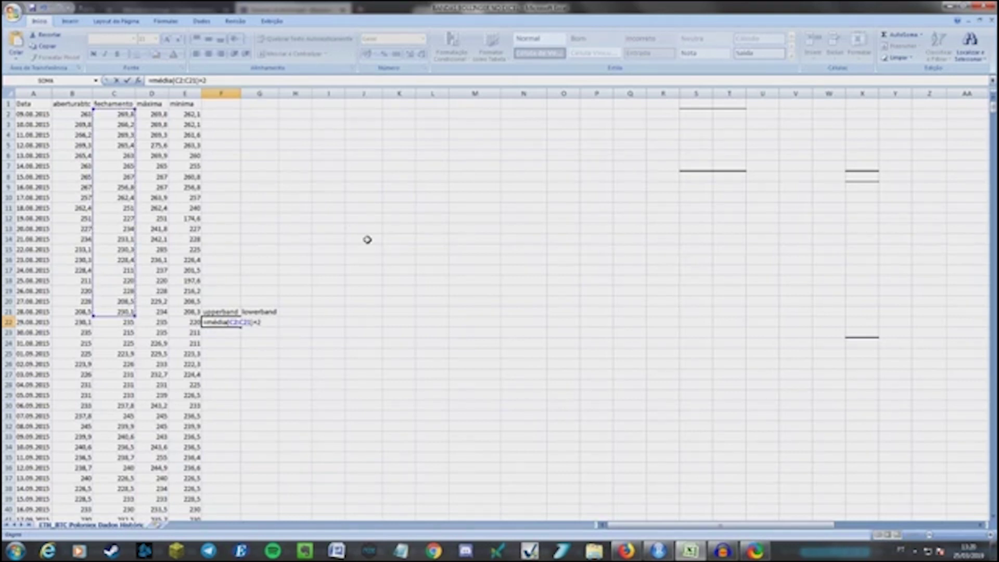
{"action": "key", "text": "BackSpace"}
{"action": "type", "text": "9"}
{"action": "key", "text": "BackSpace"}
{"action": "type", "text": "2*("}
{"action": "type", "text": "desvpad"}
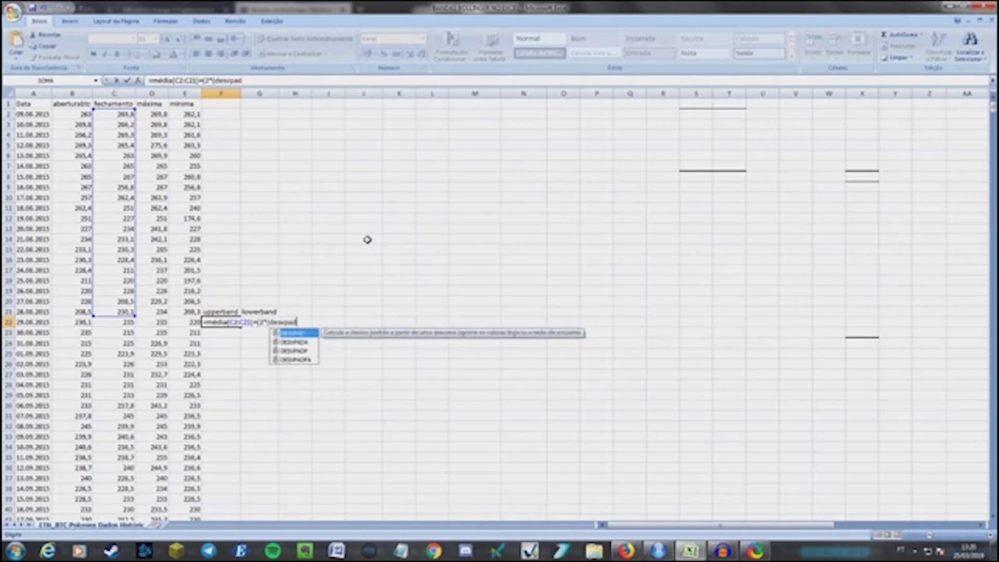
{"action": "type", "text": "("}
{"action": "left_click_drag", "start_coordinate": [127, 311], "coordinate": [127, 114]}
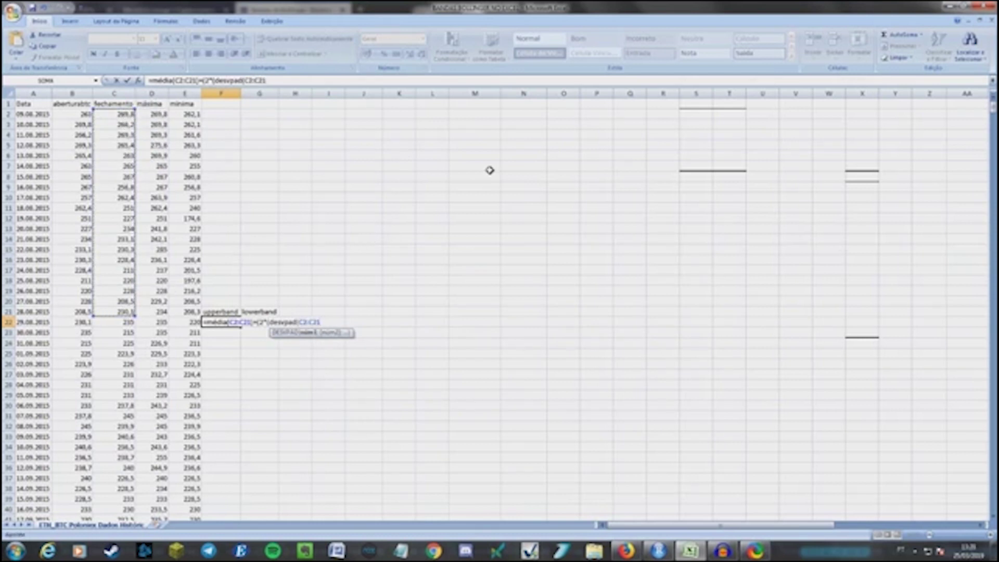
{"action": "type", "text": ")"}
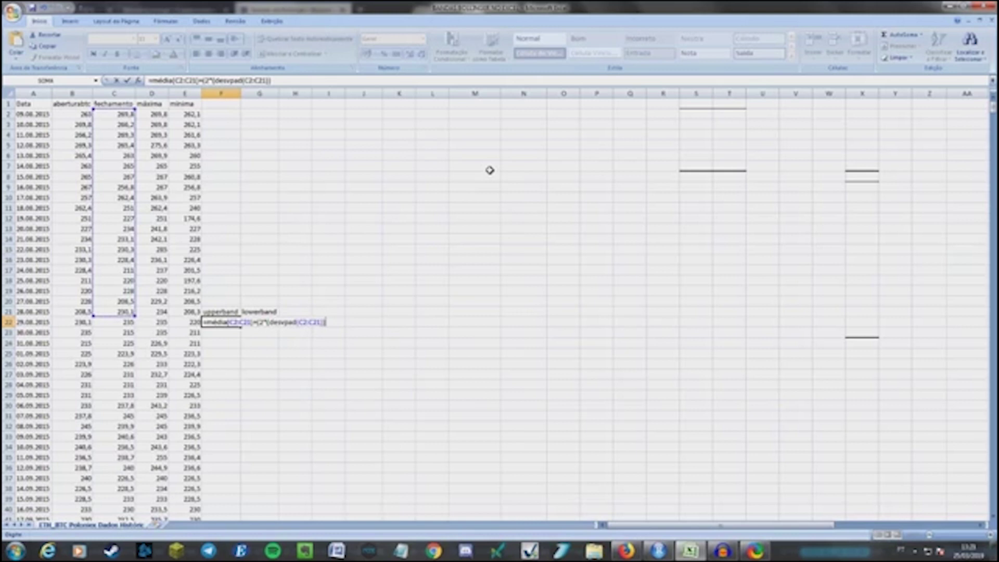
{"action": "key", "text": "Return"}
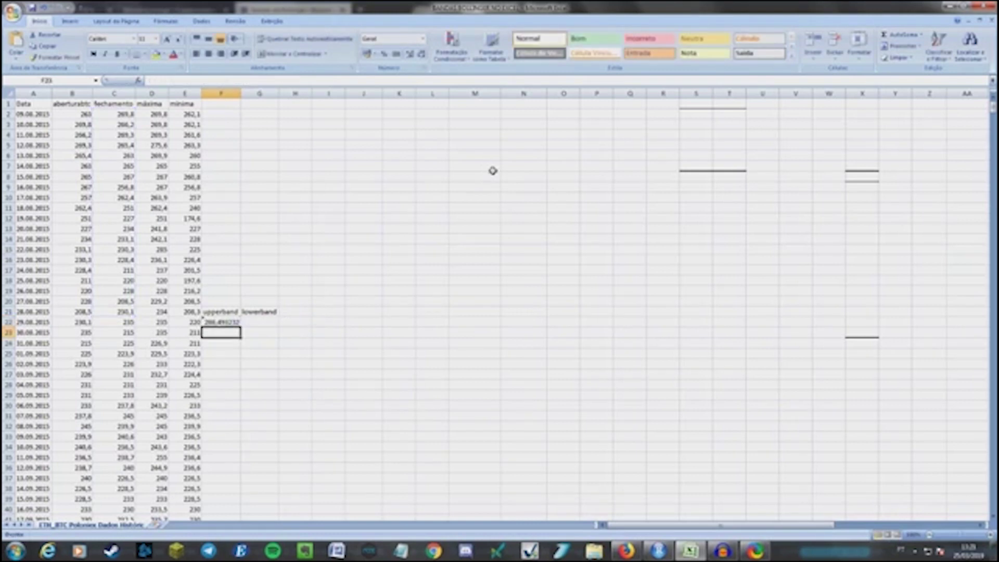
Fill the upperband formula from F22 down column F to the last data row
{"action": "left_click", "coordinate": [230, 322]}
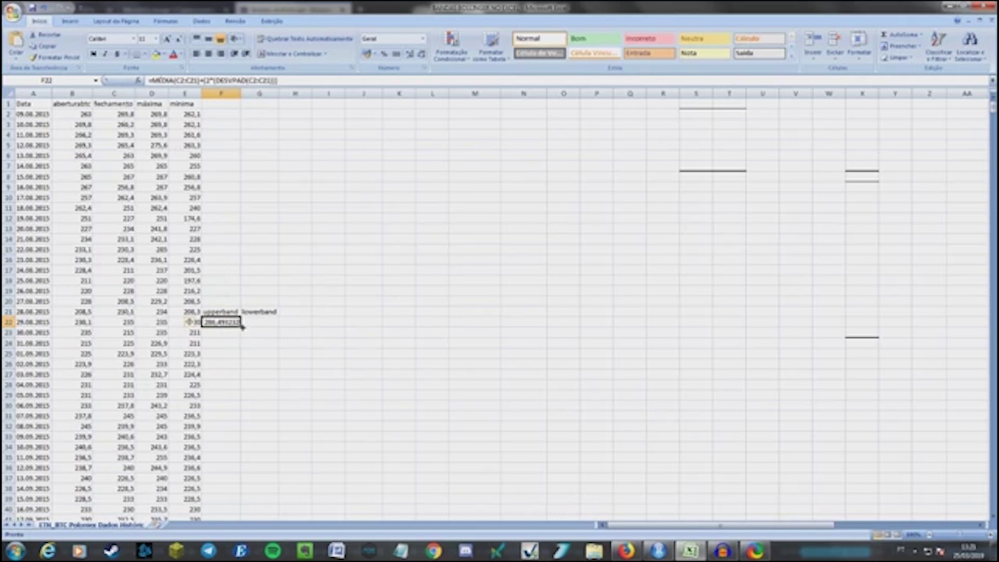
{"action": "double_click", "coordinate": [241, 326]}
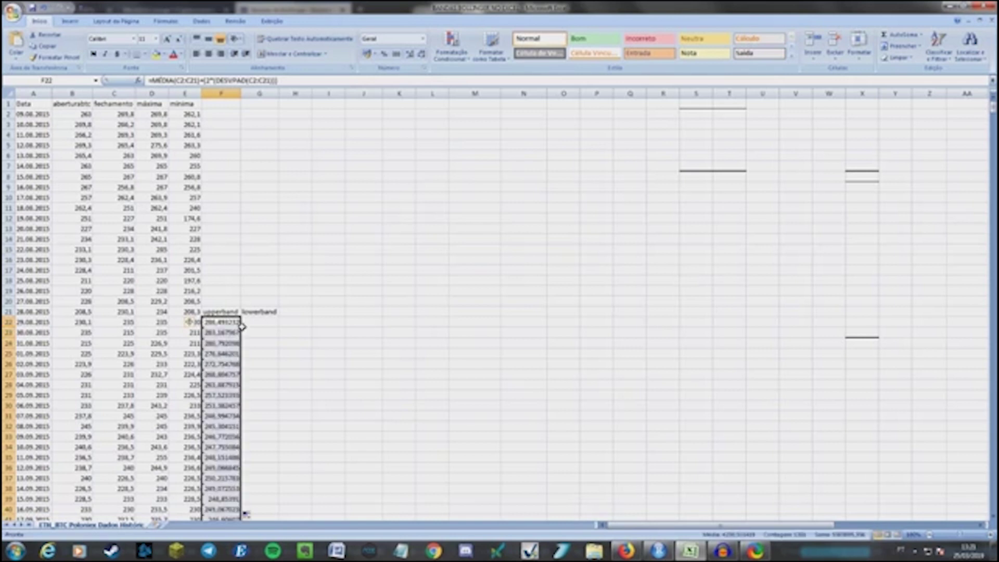
{"action": "scroll", "coordinate": [244, 326], "scroll_direction": "down", "scroll_amount": 7}
{"action": "scroll", "coordinate": [253, 326], "scroll_direction": "up", "scroll_amount": 7}
{"action": "double_click", "coordinate": [255, 326]}
Enter =MÉDIA(C2:C21)-(2*DESVPAD(C2:C21)) in G22 as the lowerband formula
{"action": "type", "text": "="}
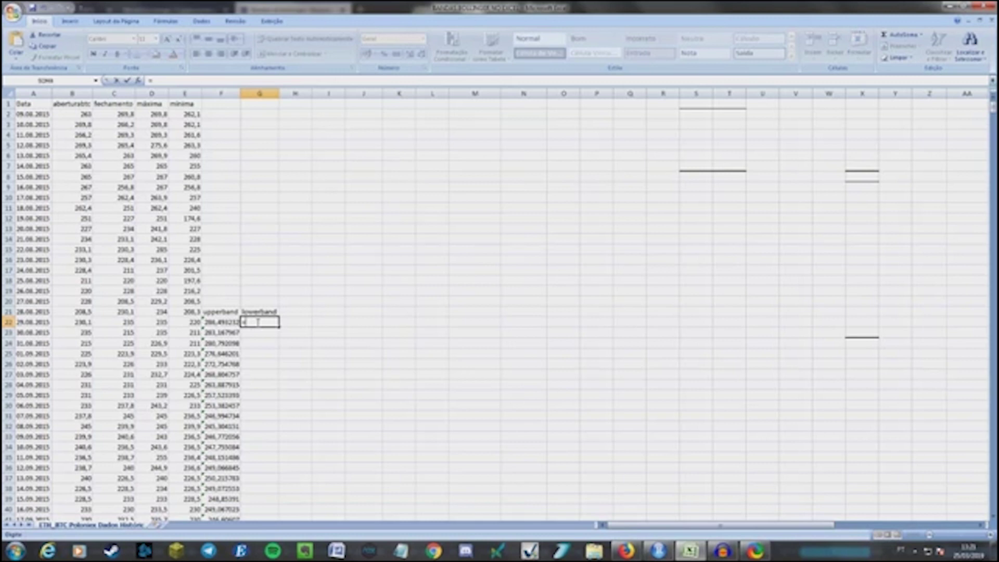
{"action": "type", "text": "média"}
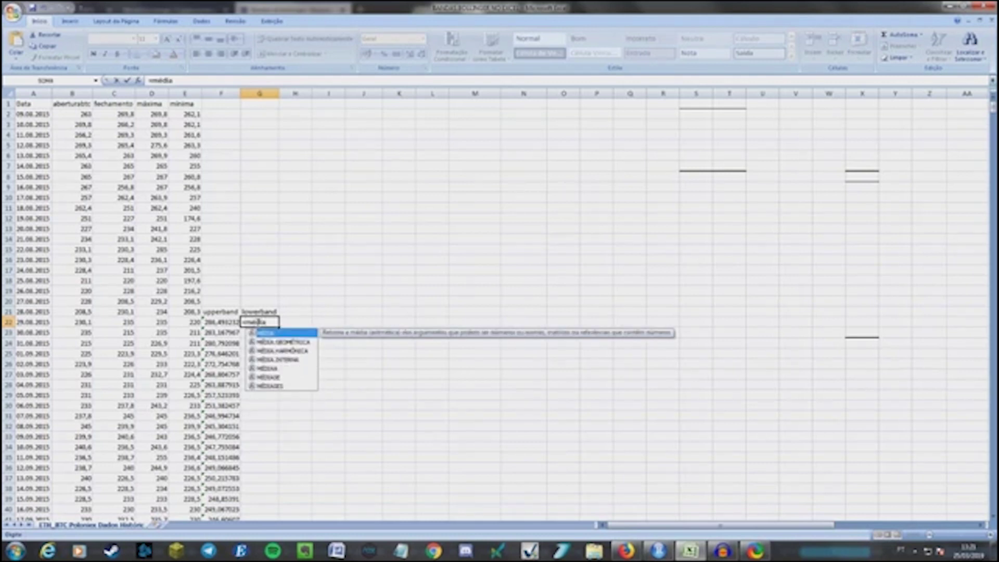
{"action": "type", "text": "("}
{"action": "left_click", "coordinate": [129, 311]}
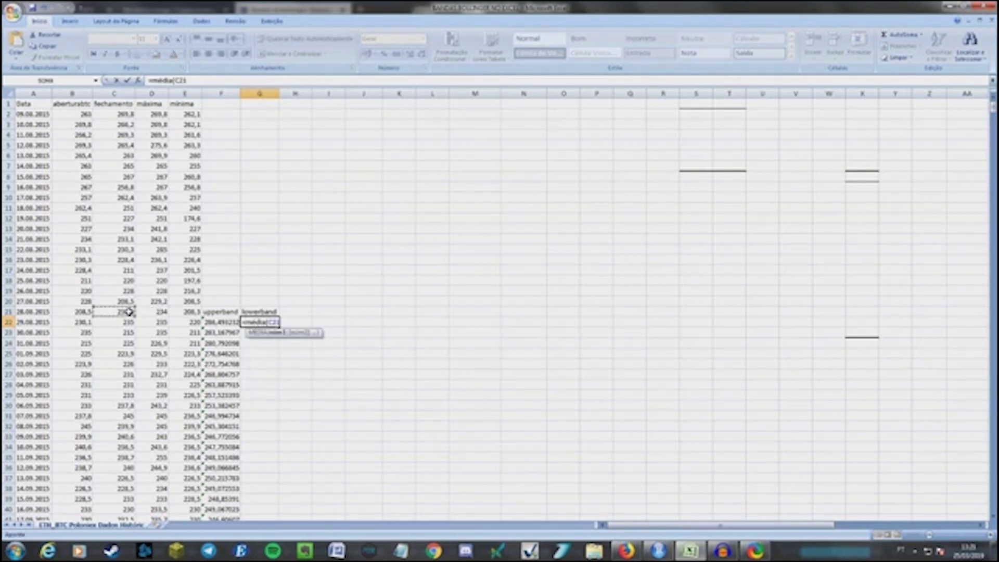
{"action": "left_click_drag", "start_coordinate": [130, 312], "coordinate": [125, 114]}
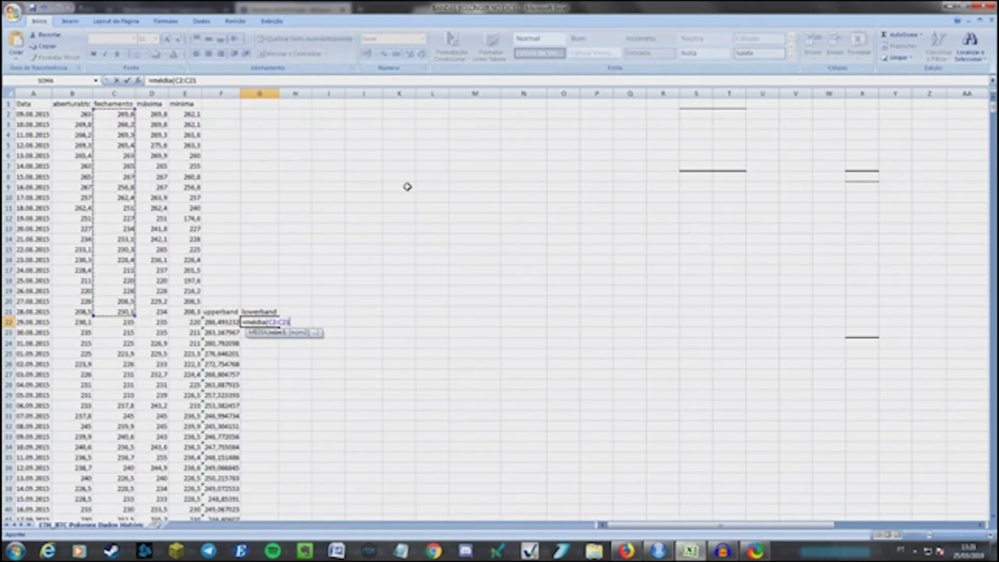
{"action": "type", "text": ")-("}
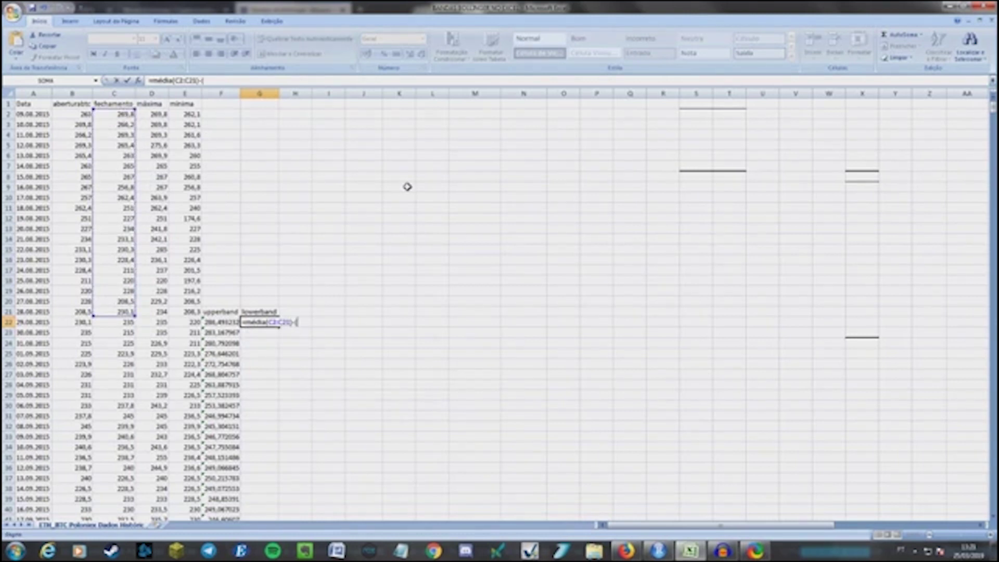
{"action": "type", "text": "2*)desvpad("}
{"action": "left_click_drag", "start_coordinate": [118, 311], "coordinate": [124, 113]}
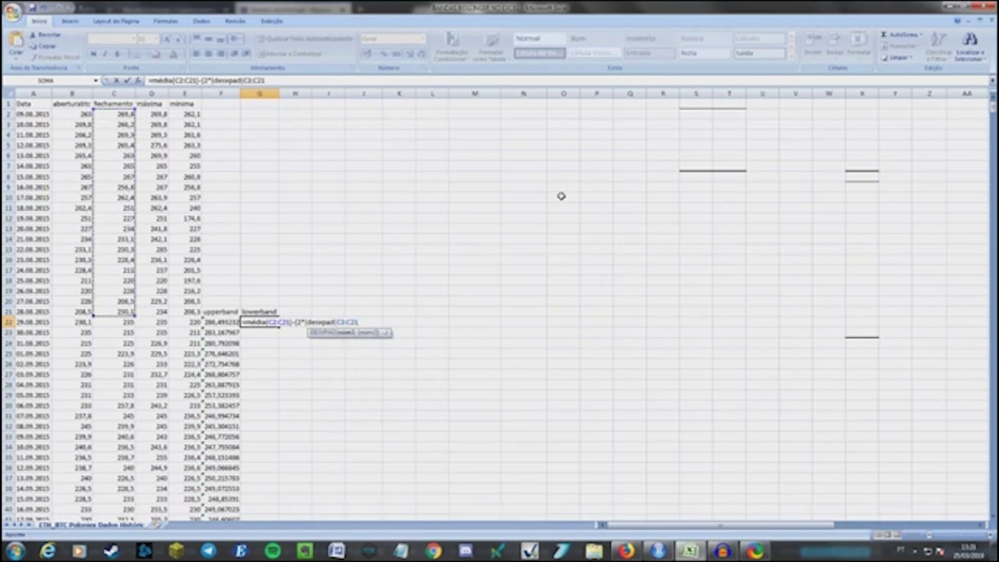
{"action": "type", "text": ")"}
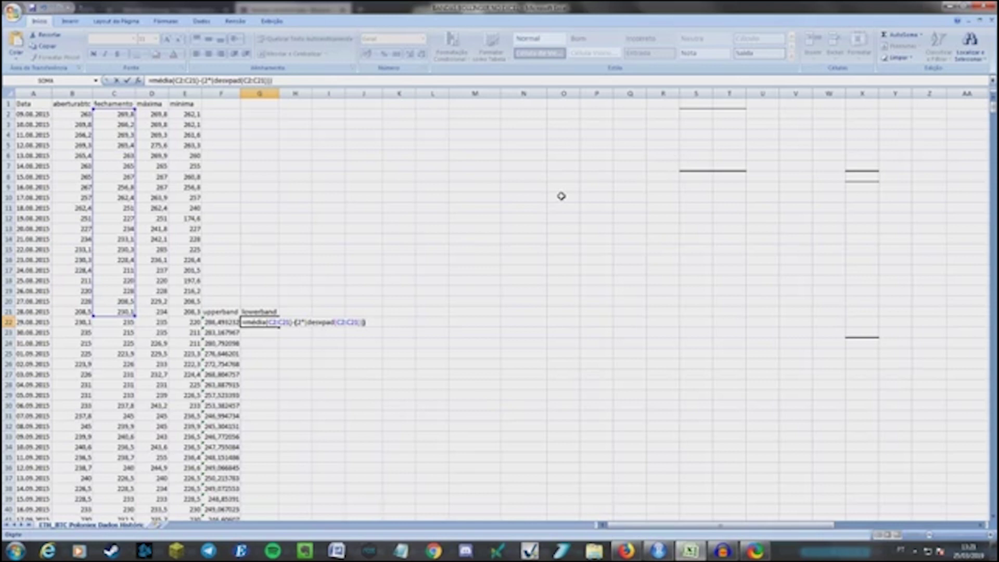
{"action": "key", "text": "Return"}
Fill the lowerband formula down column G, starting at 202,13677
{"action": "left_click", "coordinate": [273, 322]}
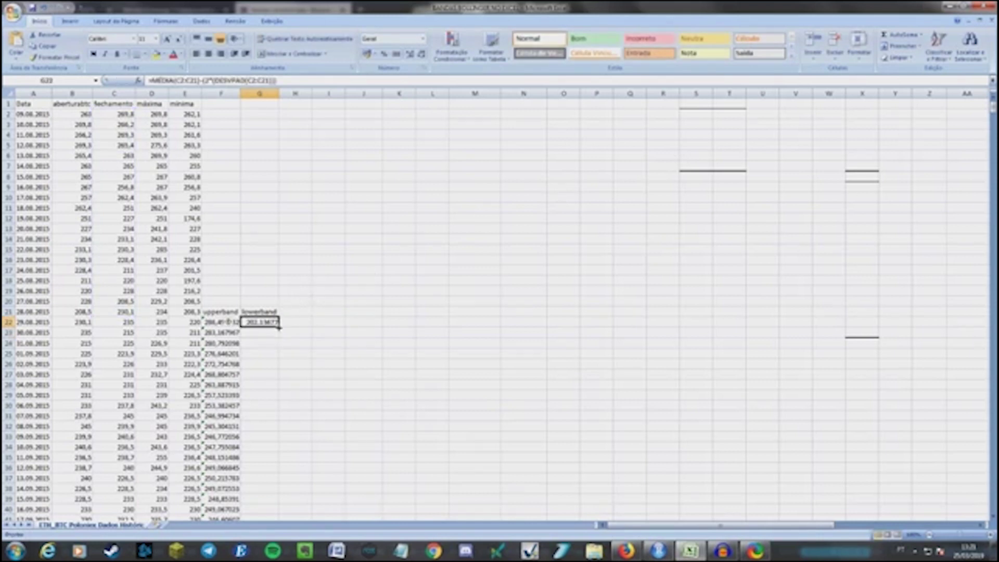
{"action": "double_click", "coordinate": [280, 328]}
{"action": "scroll", "coordinate": [313, 316], "scroll_direction": "down", "scroll_amount": 1}
{"action": "scroll", "coordinate": [314, 316], "scroll_direction": "down", "scroll_amount": 4}
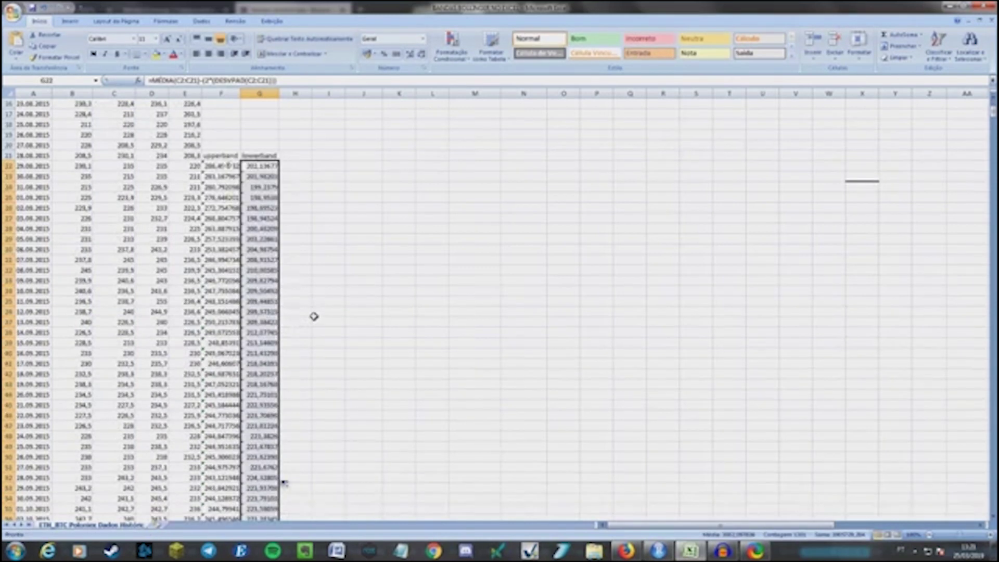
{"action": "scroll", "coordinate": [314, 316], "scroll_direction": "up", "scroll_amount": 5}
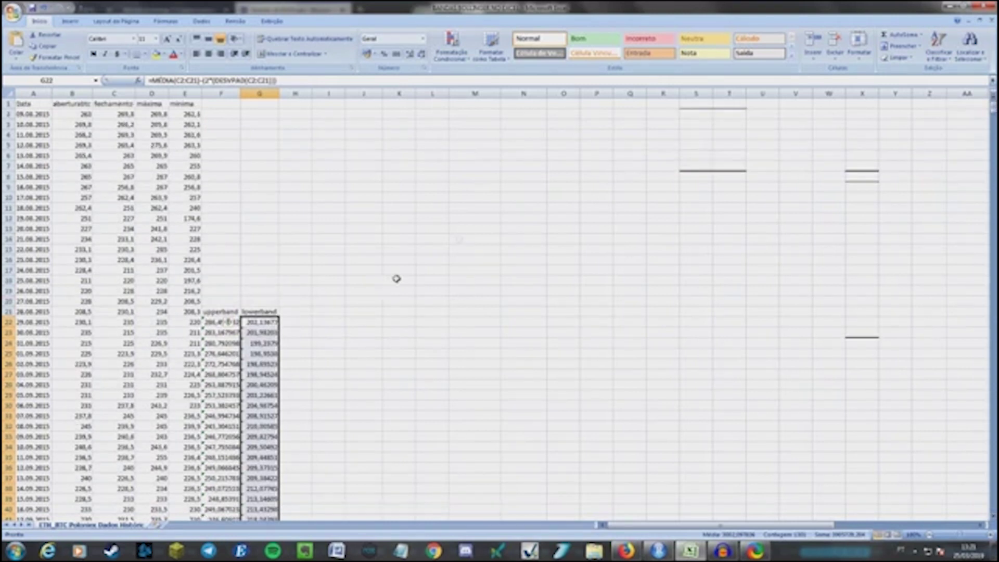
{"action": "left_click", "coordinate": [304, 311]}
{"action": "left_click", "coordinate": [331, 311]}
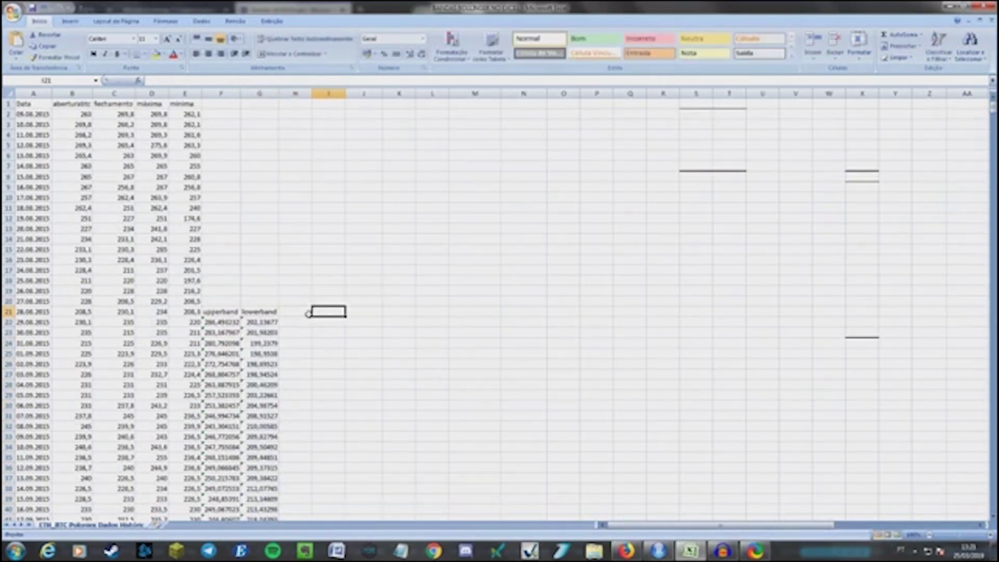
Inspect F22's upperband formula twice without changes, then select G18 for the desvio label
{"action": "left_click", "coordinate": [223, 322]}
{"action": "double_click", "coordinate": [222, 322]}
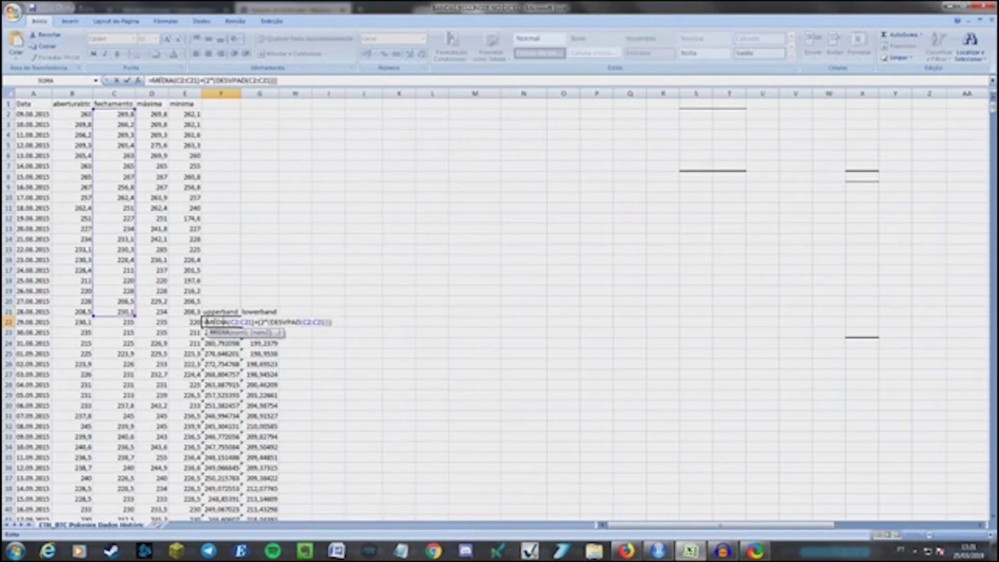
{"action": "key", "text": "Return"}
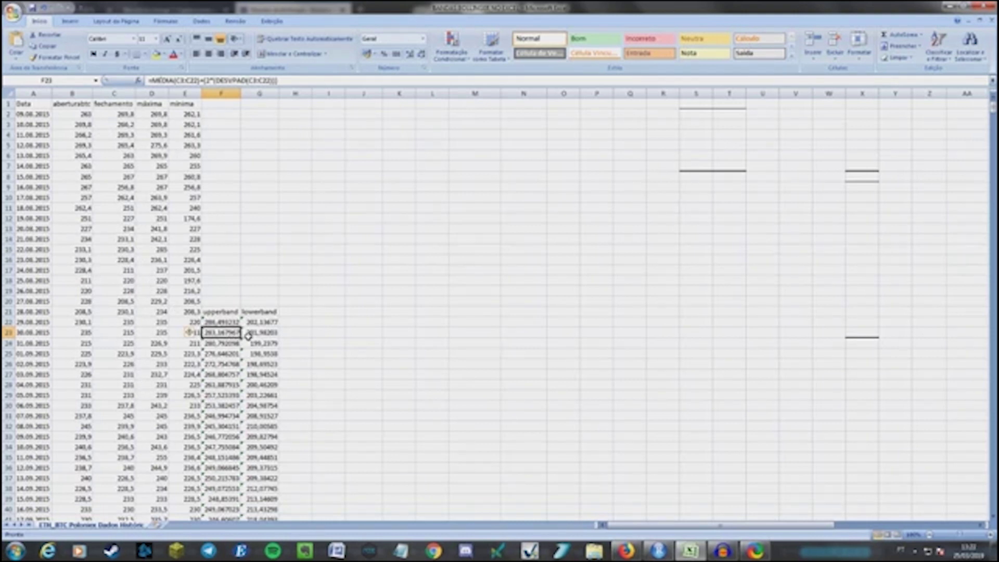
{"action": "double_click", "coordinate": [223, 322]}
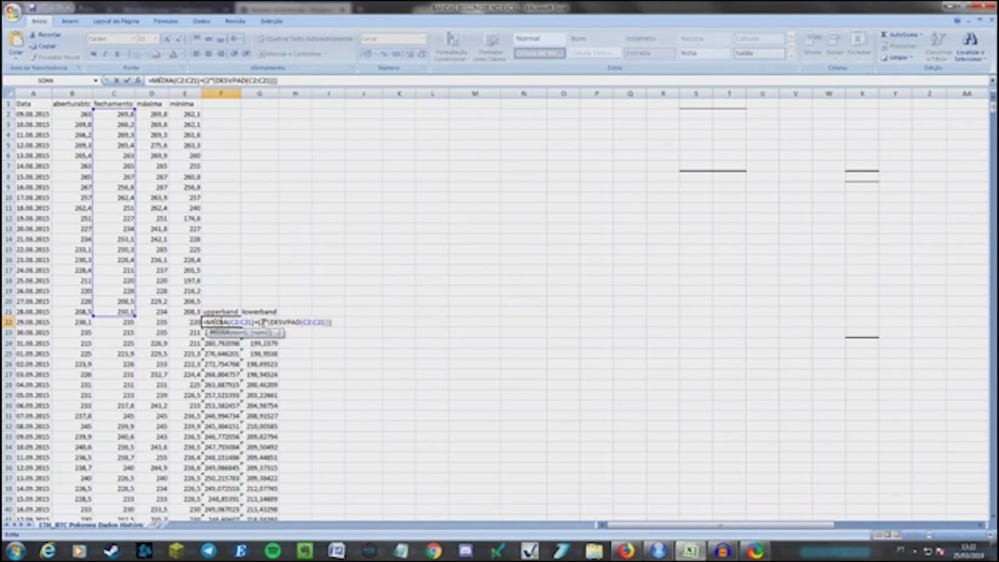
{"action": "key", "text": "Return"}
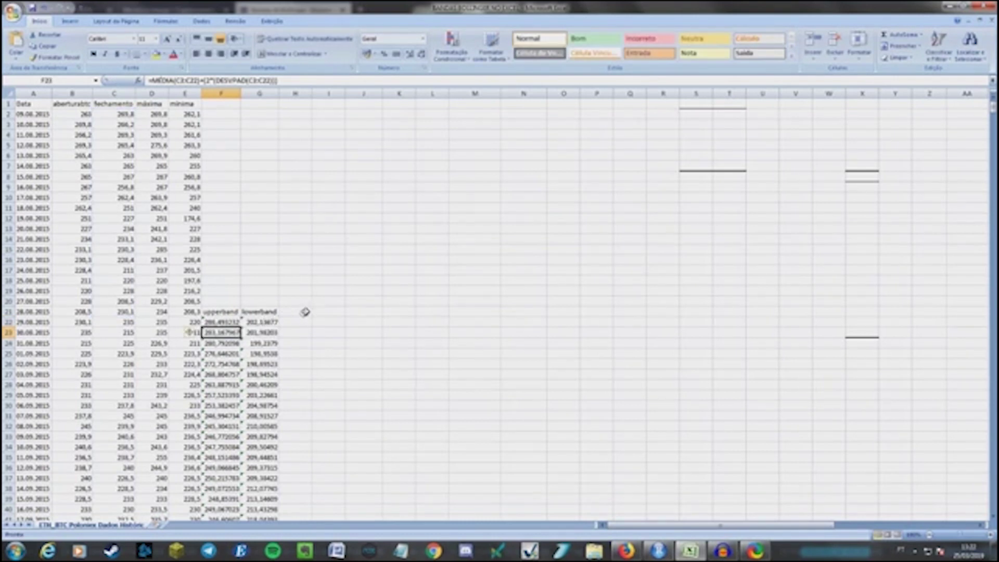
{"action": "left_click", "coordinate": [270, 287]}
{"action": "type", "text": "desvio"}
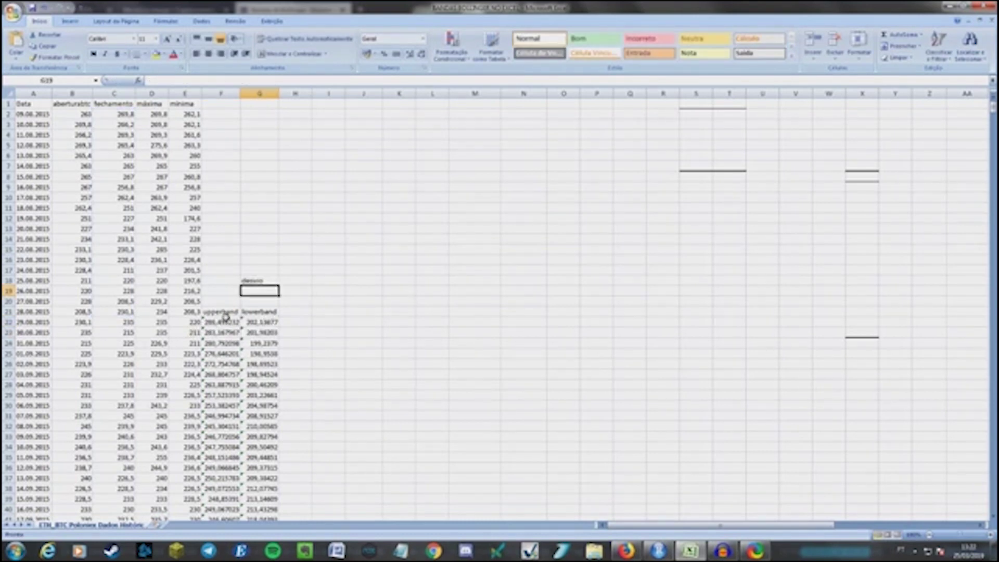
Replace the upperband formula's fixed 2 with an absolute reference to $G$19
{"action": "double_click", "coordinate": [221, 323]}
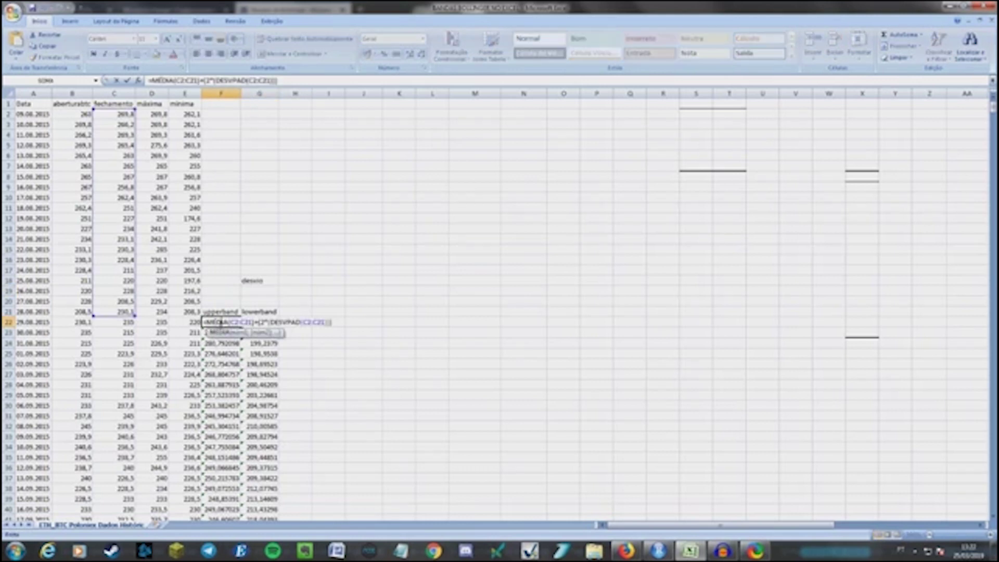
{"action": "left_click", "coordinate": [264, 322]}
{"action": "key", "text": "BackSpace"}
{"action": "left_click", "coordinate": [263, 289]}
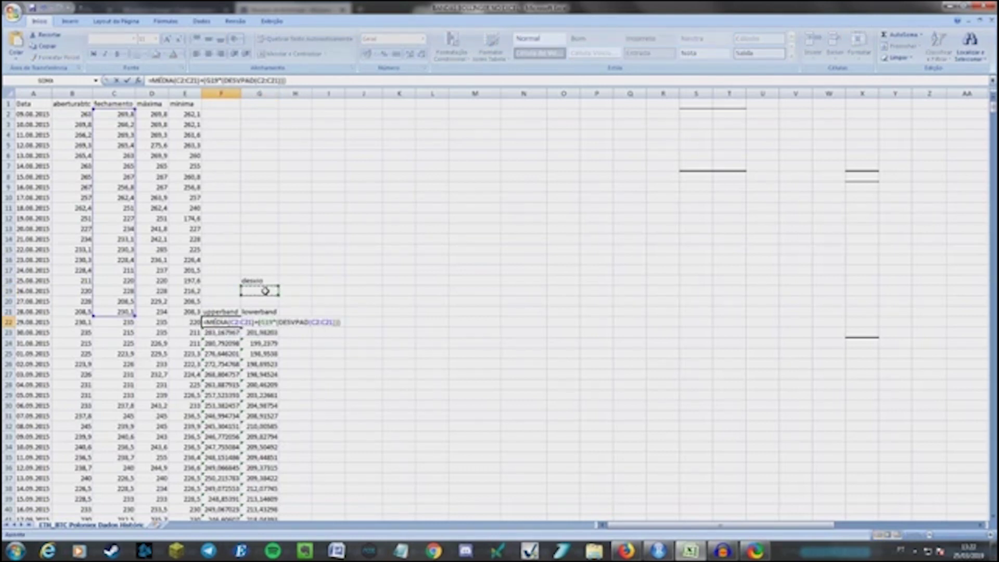
{"action": "key", "text": "F4"}
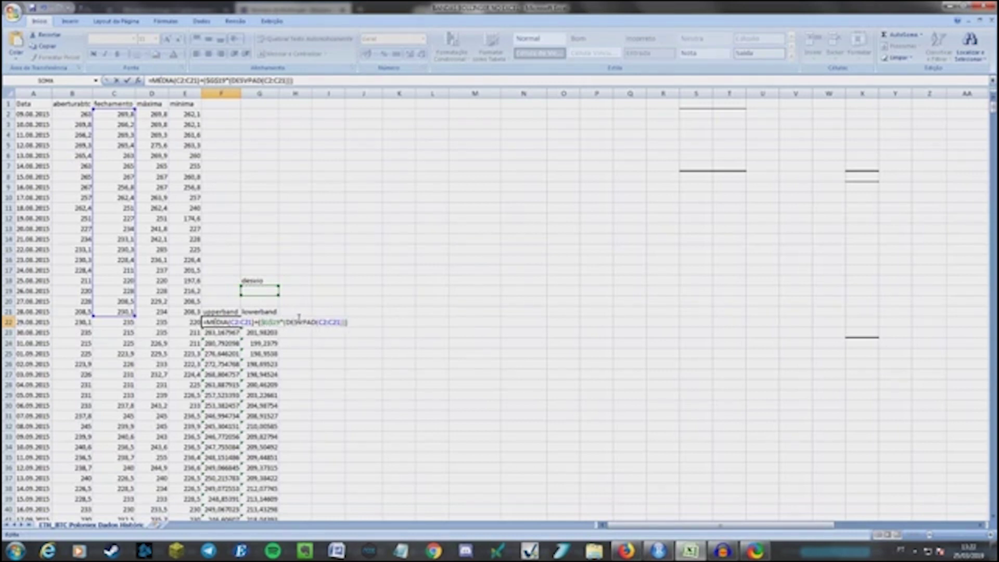
{"action": "key", "text": "Tab"}
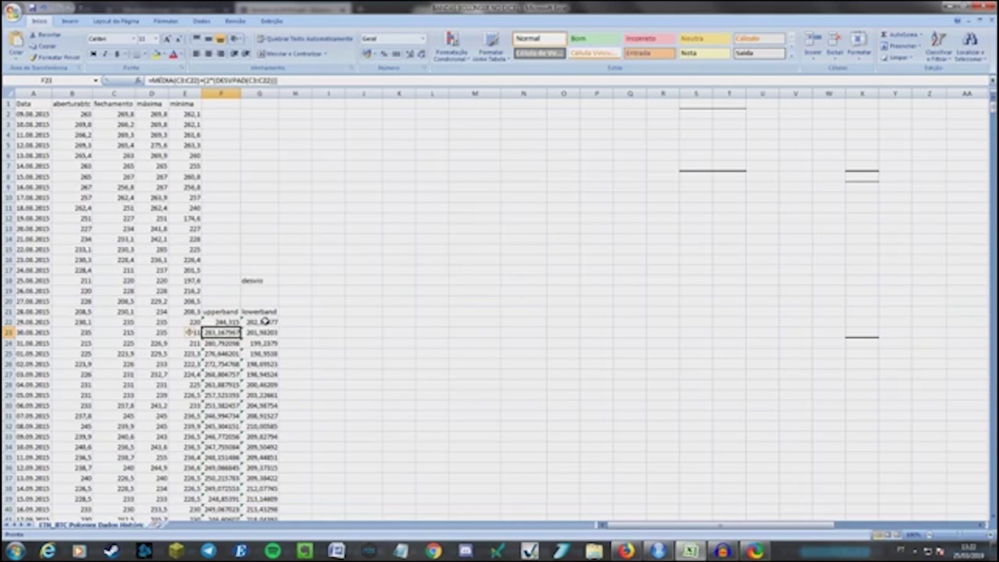
Replace the lowerband formula's fixed 2 with an absolute reference to $G$19
{"action": "double_click", "coordinate": [265, 321]}
{"action": "double_click", "coordinate": [301, 322]}
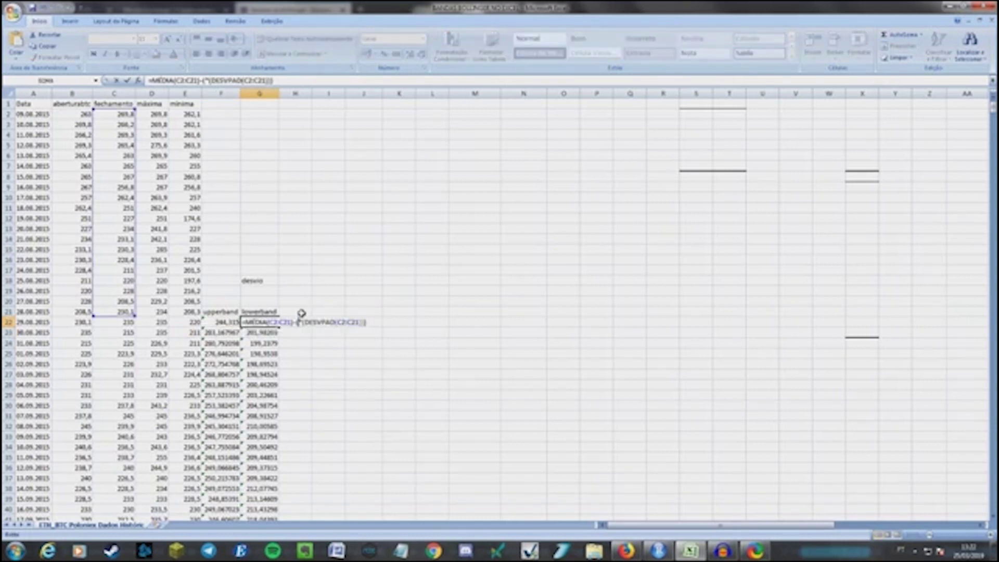
{"action": "left_click", "coordinate": [263, 290]}
{"action": "key", "text": "F4"}
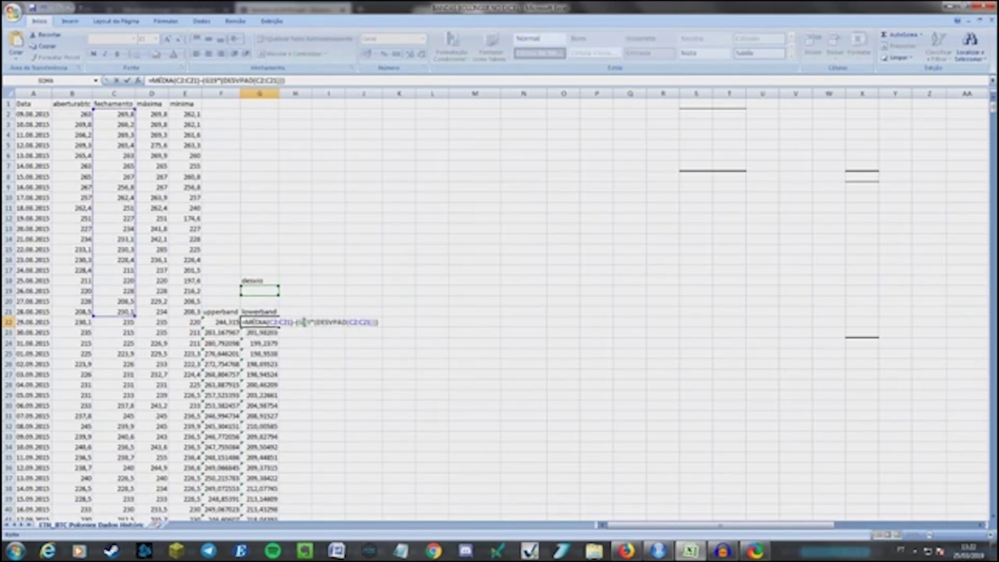
{"action": "key", "text": "F4"}
{"action": "key", "text": "F4"}
{"action": "key", "text": "Return"}
Set the G19 multiplier to 2 and copy both revised band formulas down
{"action": "left_click", "coordinate": [265, 290]}
{"action": "type", "text": "2"}
{"action": "key", "text": "Return"}
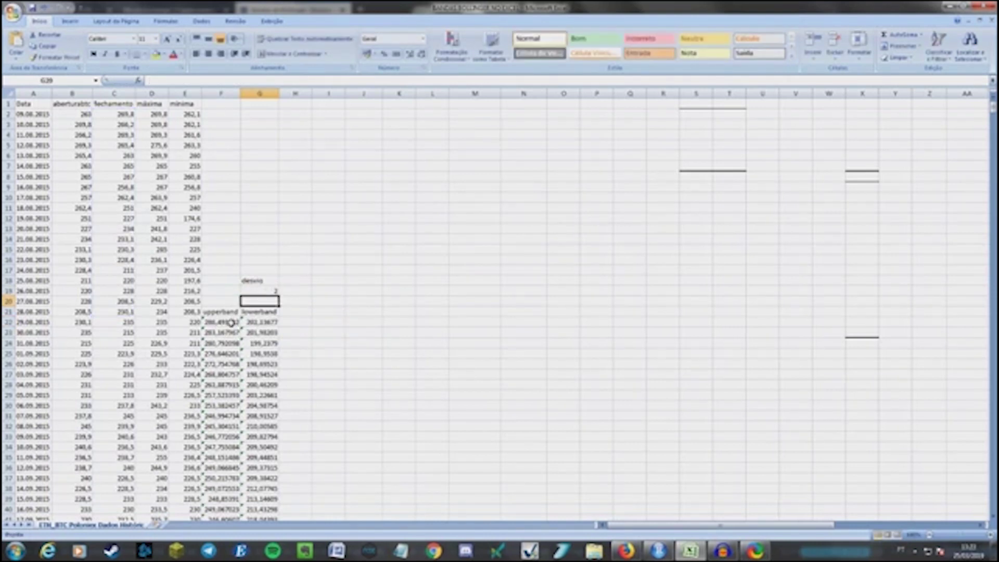
{"action": "left_click_drag", "start_coordinate": [233, 319], "coordinate": [262, 322]}
{"action": "double_click", "coordinate": [281, 326]}
Change the deviation in G19 to 1 to recalculate the bands
{"action": "left_click", "coordinate": [270, 290]}
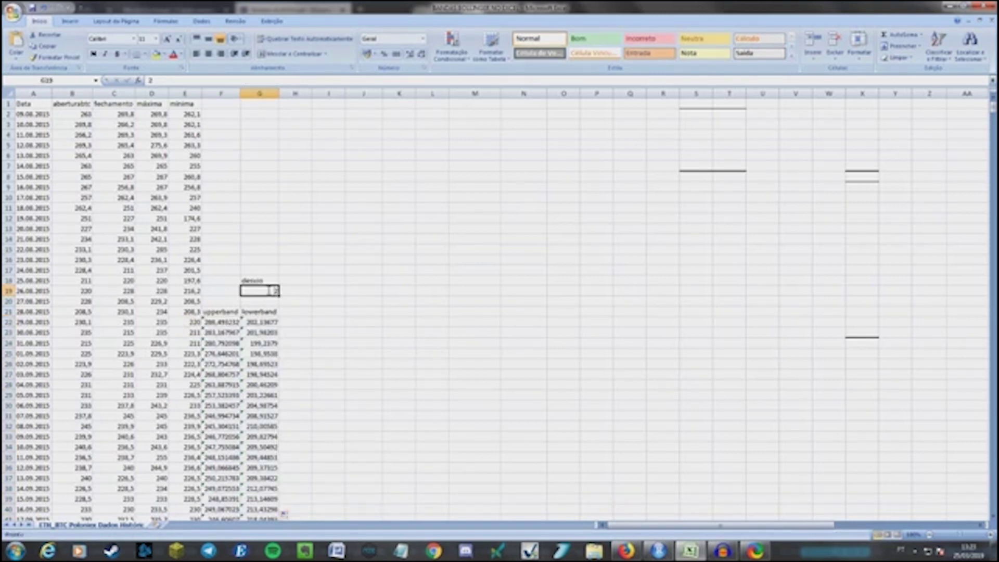
{"action": "double_click", "coordinate": [269, 290]}
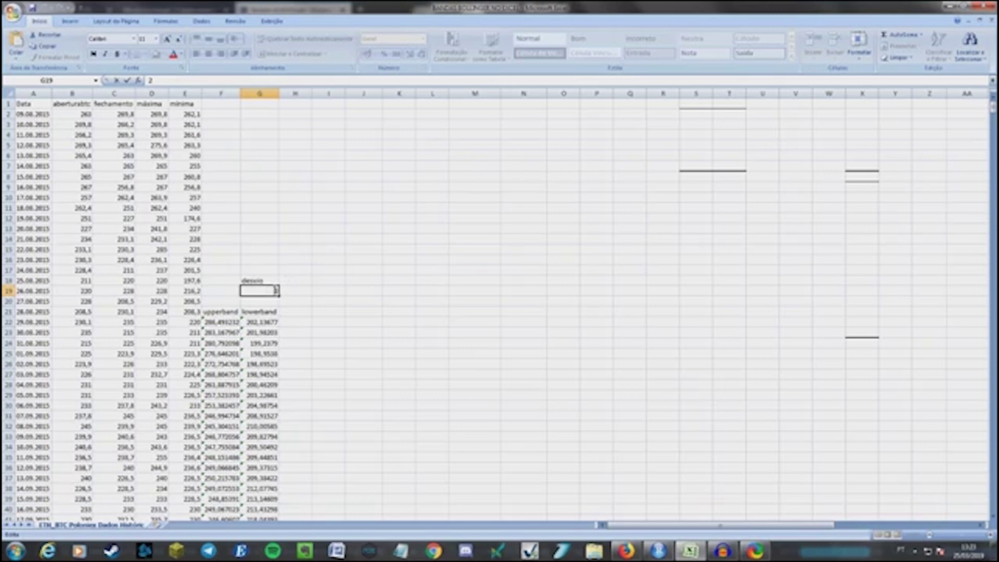
{"action": "key", "text": "Escape"}
{"action": "double_click", "coordinate": [276, 290]}
{"action": "double_click", "coordinate": [281, 290]}
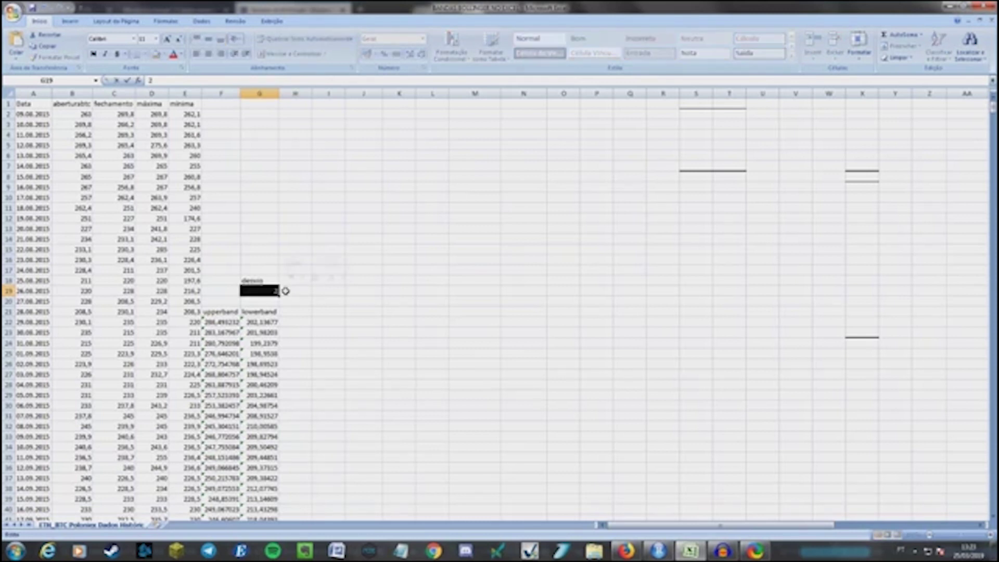
{"action": "type", "text": "1"}
{"action": "key", "text": "Return"}
Try a deviation of 5 in G19, then settle on 0,5
{"action": "left_click", "coordinate": [276, 291]}
{"action": "double_click", "coordinate": [278, 290]}
{"action": "type", "text": "5"}
{"action": "key", "text": "Return"}
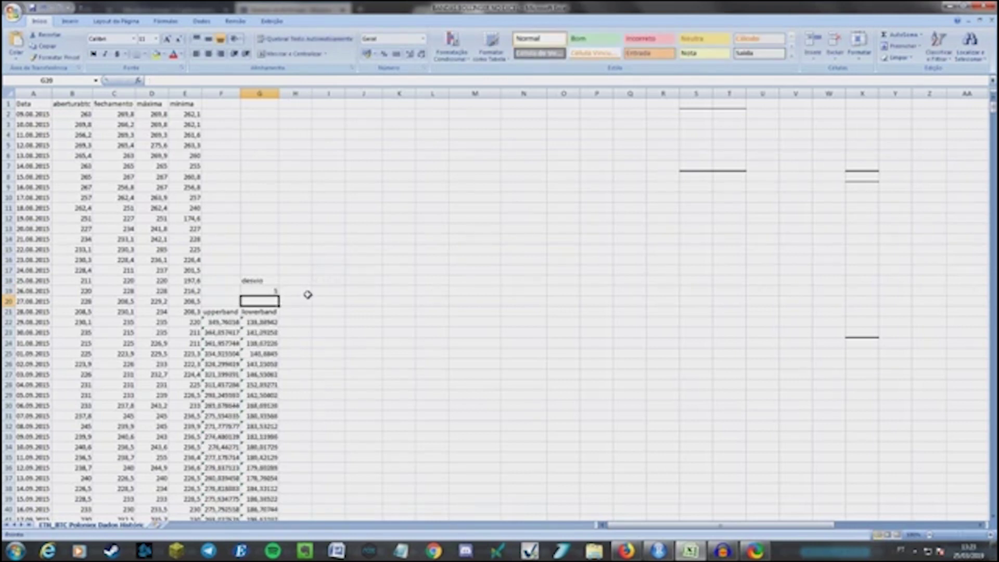
{"action": "left_click", "coordinate": [276, 291]}
{"action": "double_click", "coordinate": [277, 291]}
{"action": "type", "text": "0,5"}
{"action": "key", "text": "Return"}
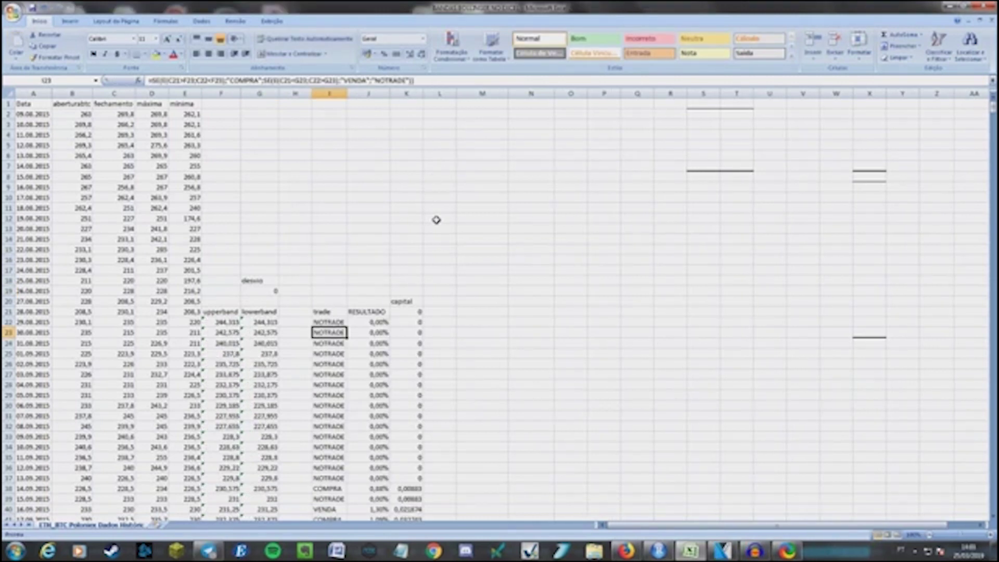
Inspect the trade heading in I21, J22's RESULTADO formula and K21's starting capital, then edit I22
{"action": "scroll", "coordinate": [436, 220], "scroll_direction": "down", "scroll_amount": 7}
{"action": "scroll", "coordinate": [436, 220], "scroll_direction": "up", "scroll_amount": 6}
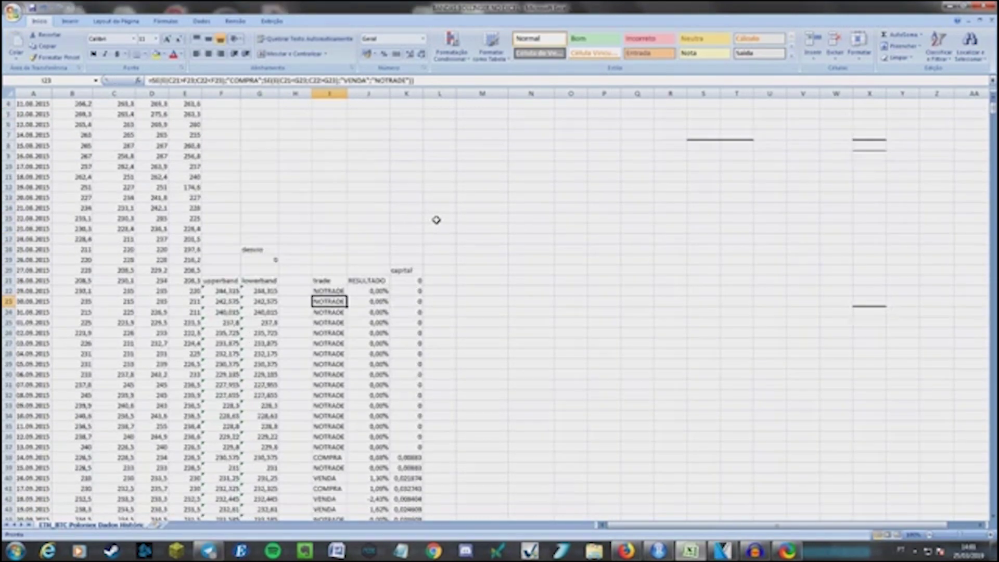
{"action": "scroll", "coordinate": [435, 220], "scroll_direction": "up", "scroll_amount": 1}
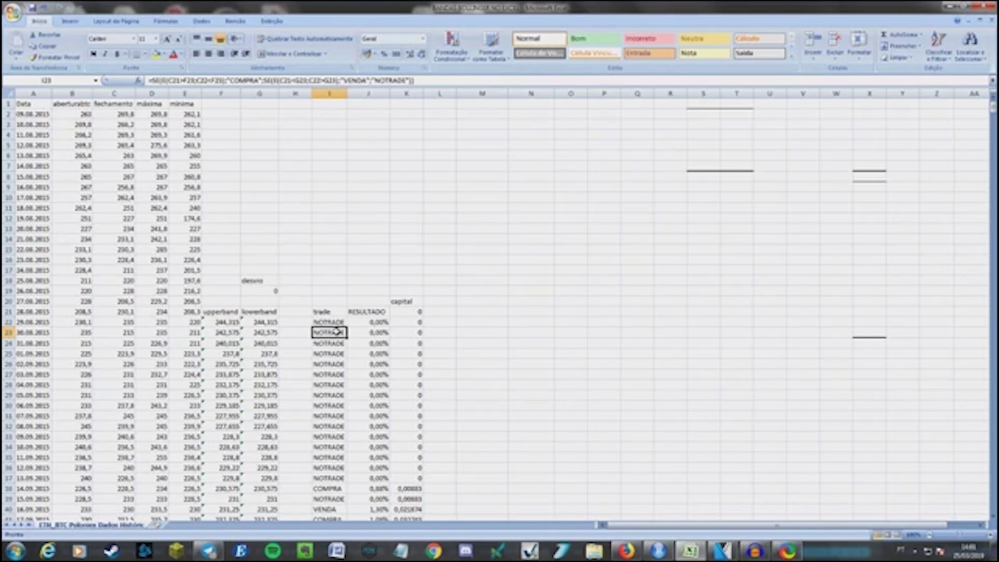
{"action": "left_click", "coordinate": [325, 312]}
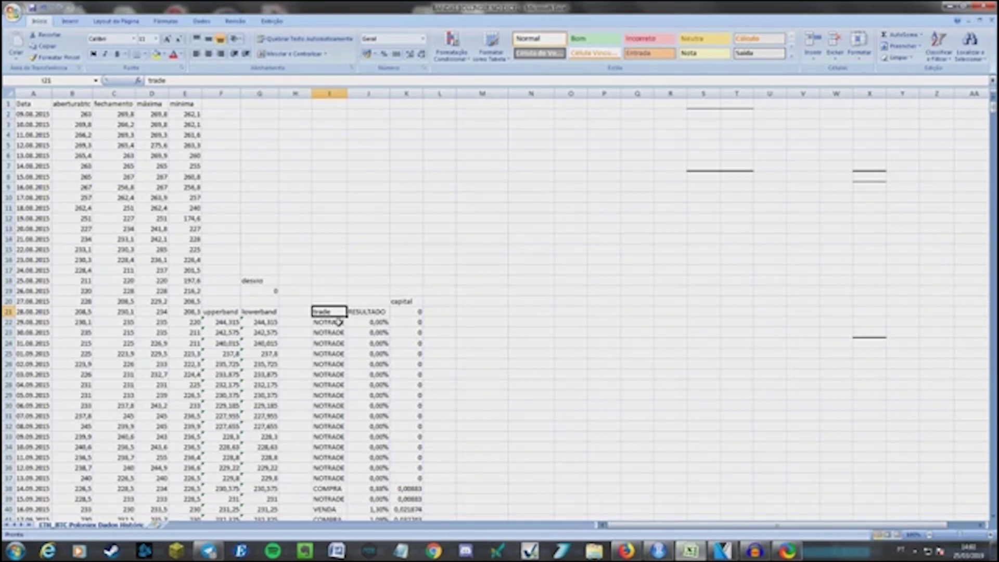
{"action": "left_click", "coordinate": [370, 322]}
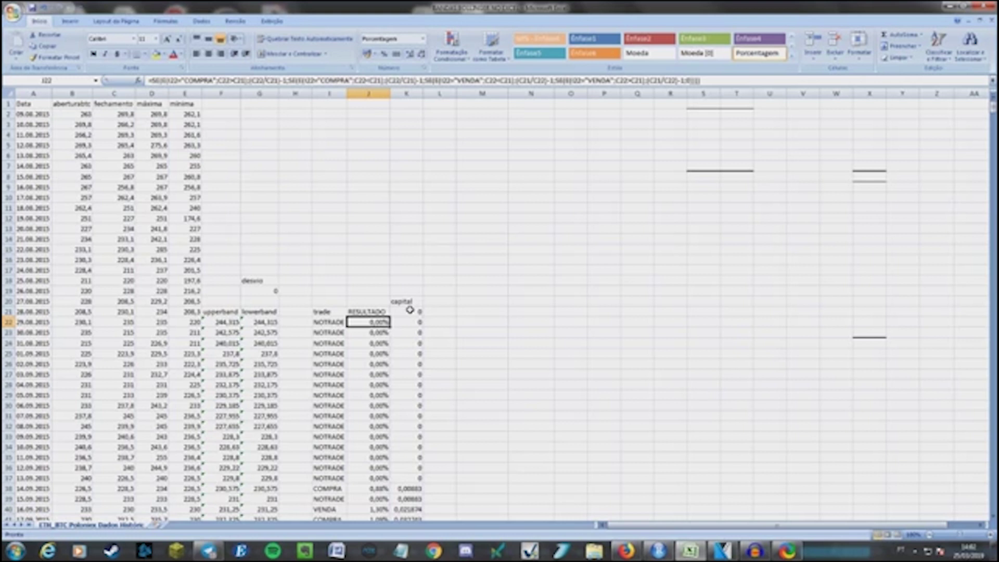
{"action": "left_click", "coordinate": [410, 311]}
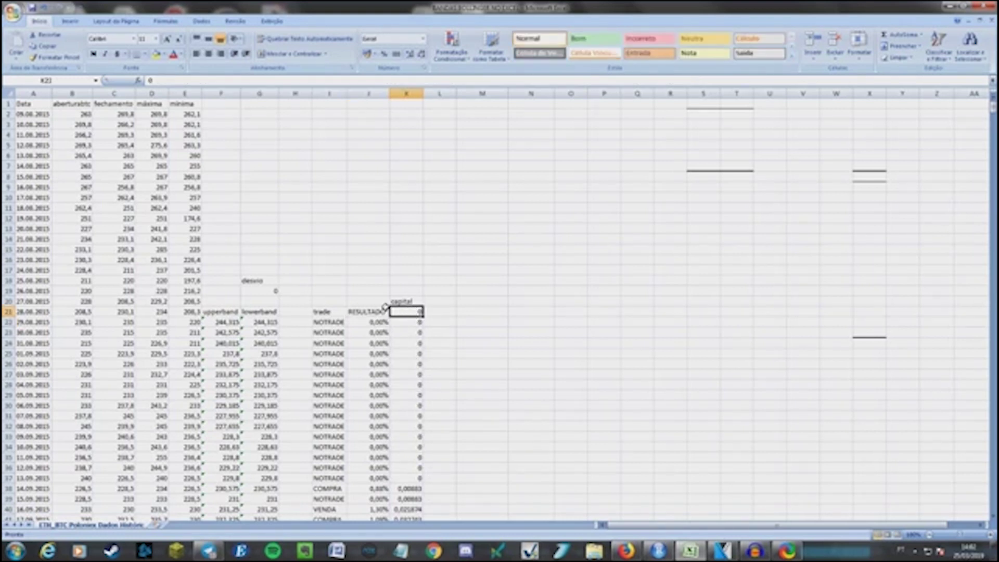
{"action": "double_click", "coordinate": [335, 324]}
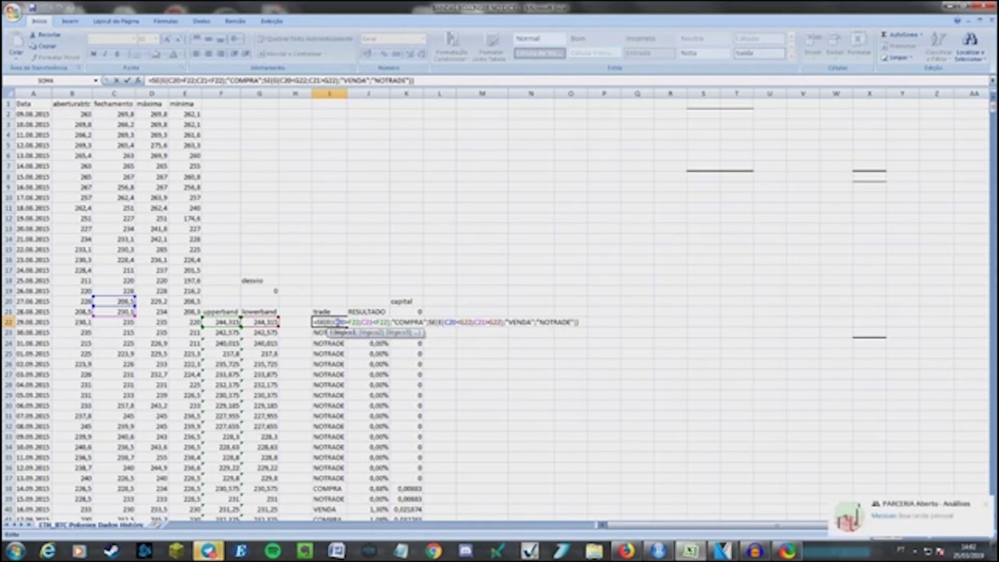
Walk through I22's buy condition, C20<F22 and C21>F22, returning COMPRA
{"action": "left_click_drag", "start_coordinate": [333, 322], "coordinate": [359, 322]}
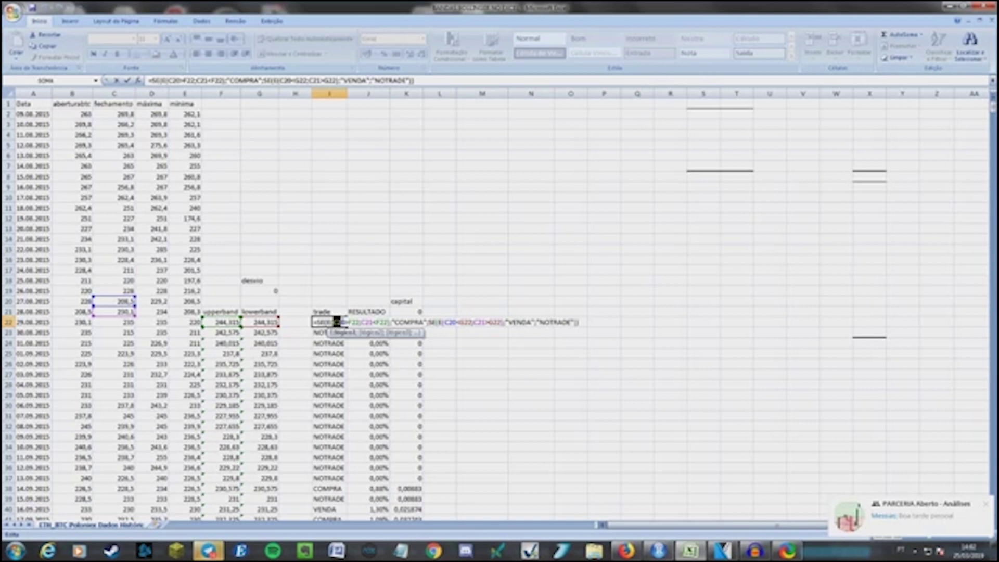
{"action": "left_click", "coordinate": [342, 322]}
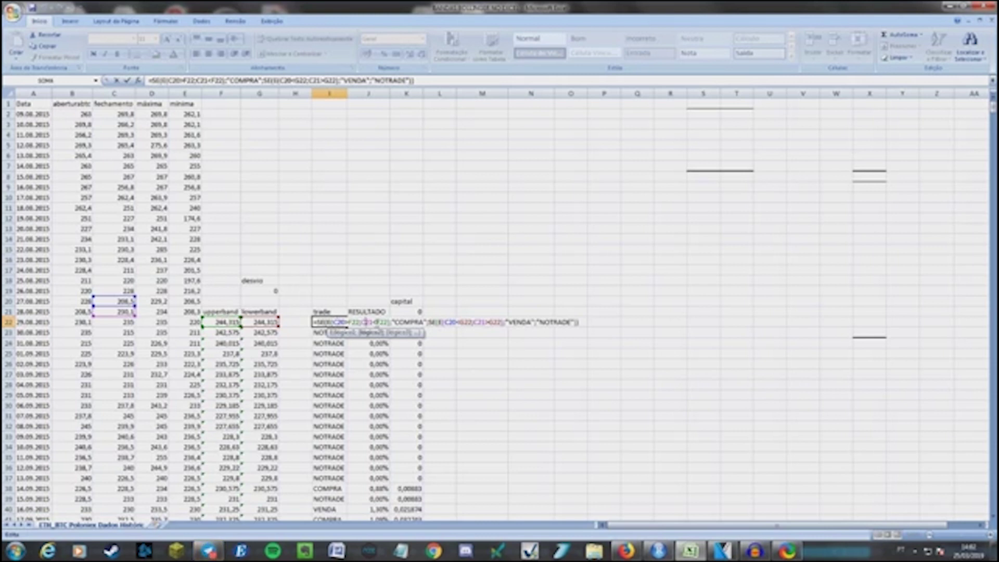
{"action": "double_click", "coordinate": [380, 322]}
{"action": "left_click", "coordinate": [405, 322]}
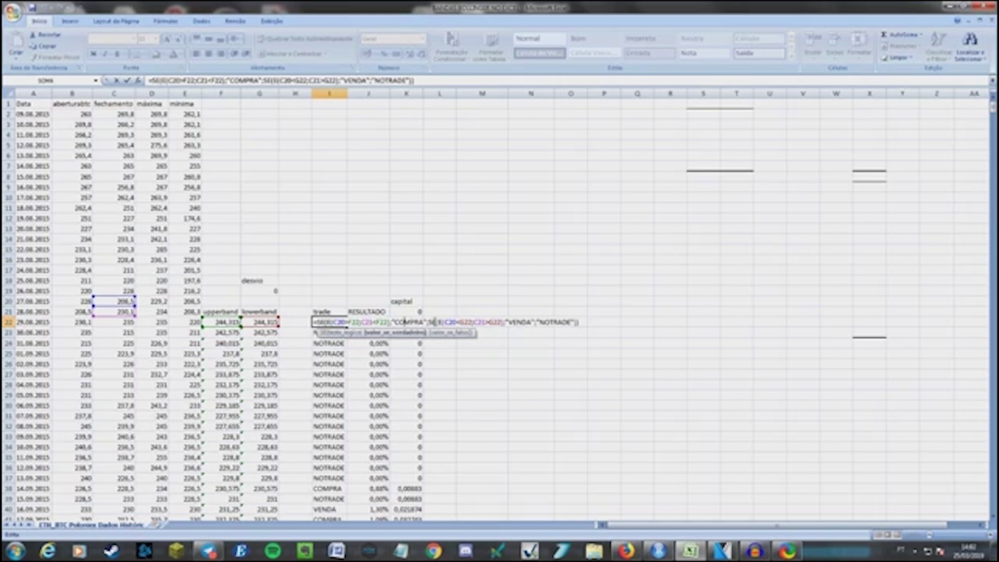
Walk through the VENDA condition and NOTRADE fallback, then commit I22 unchanged
{"action": "left_click", "coordinate": [455, 322]}
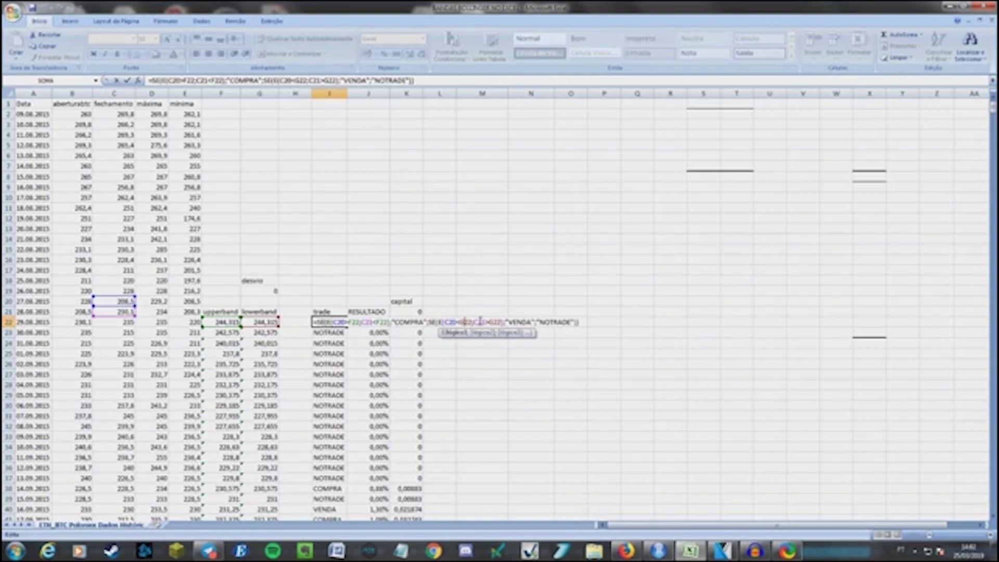
{"action": "left_click", "coordinate": [482, 322]}
{"action": "left_click_drag", "start_coordinate": [541, 322], "coordinate": [565, 322]}
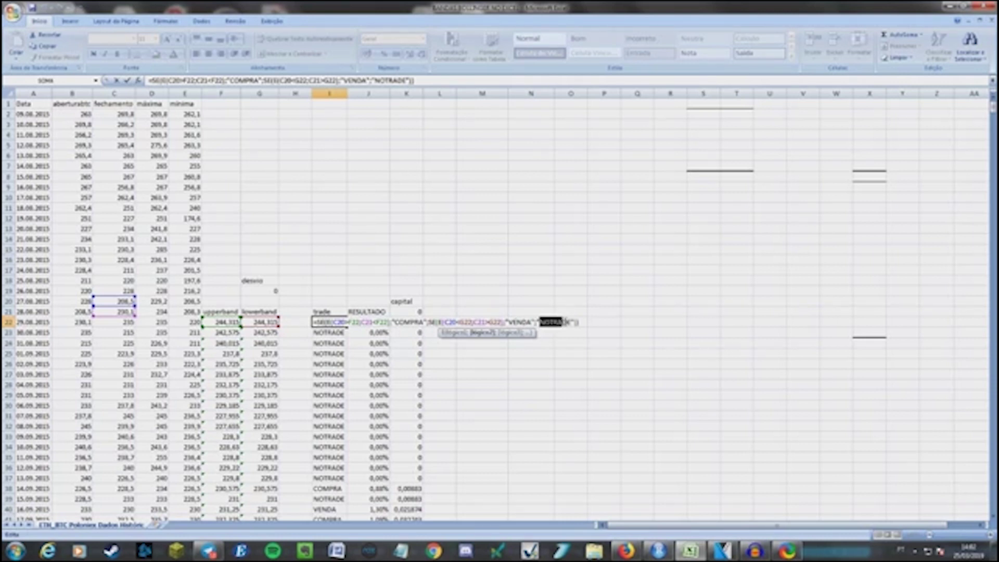
{"action": "left_click", "coordinate": [566, 322]}
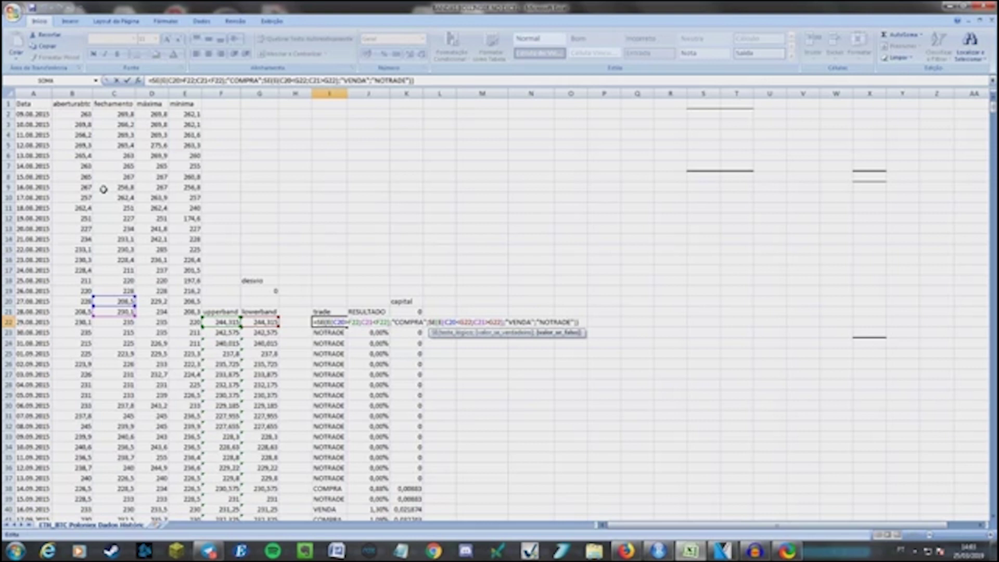
{"action": "key", "text": "Return"}
{"action": "left_click", "coordinate": [340, 321]}
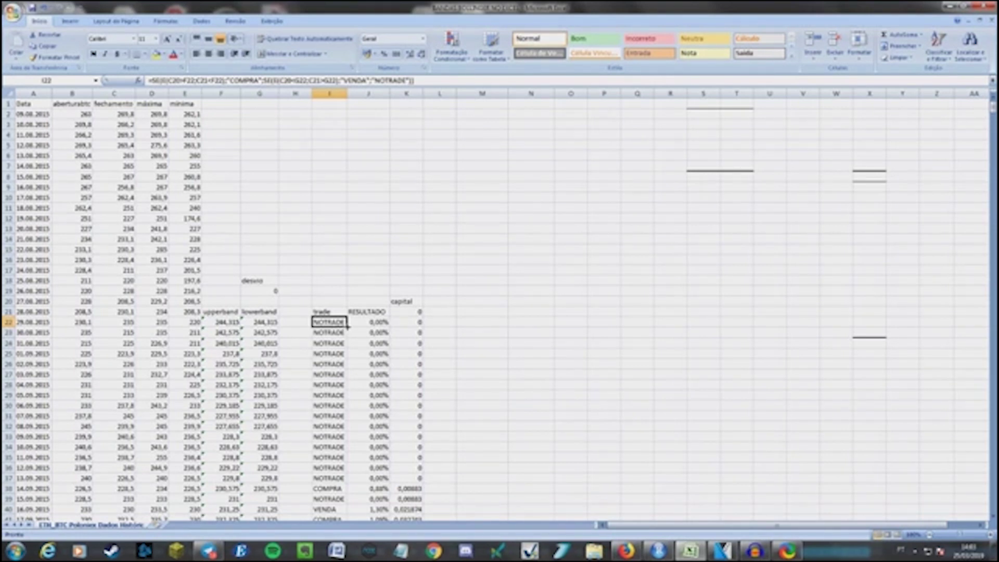
Fill the I22 trade formula down column I
{"action": "double_click", "coordinate": [347, 326]}
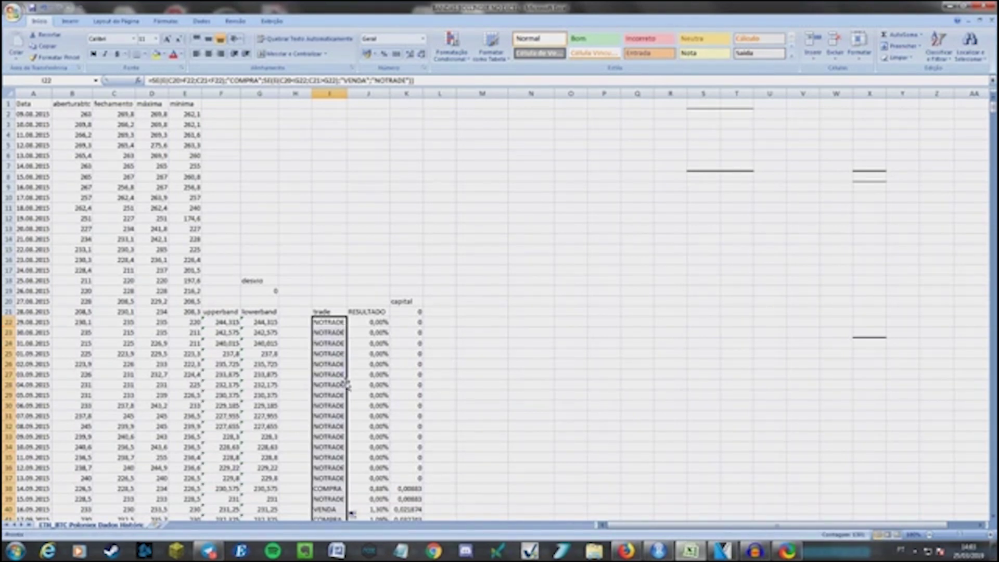
{"action": "scroll", "coordinate": [335, 366], "scroll_direction": "down", "scroll_amount": 2}
{"action": "scroll", "coordinate": [334, 367], "scroll_direction": "up", "scroll_amount": 2}
Trace J22's RESULTADO branches: (C22/C21)-1 for COMPRA, (C21/C22)-1 for VENDA, otherwise 0
{"action": "double_click", "coordinate": [373, 324]}
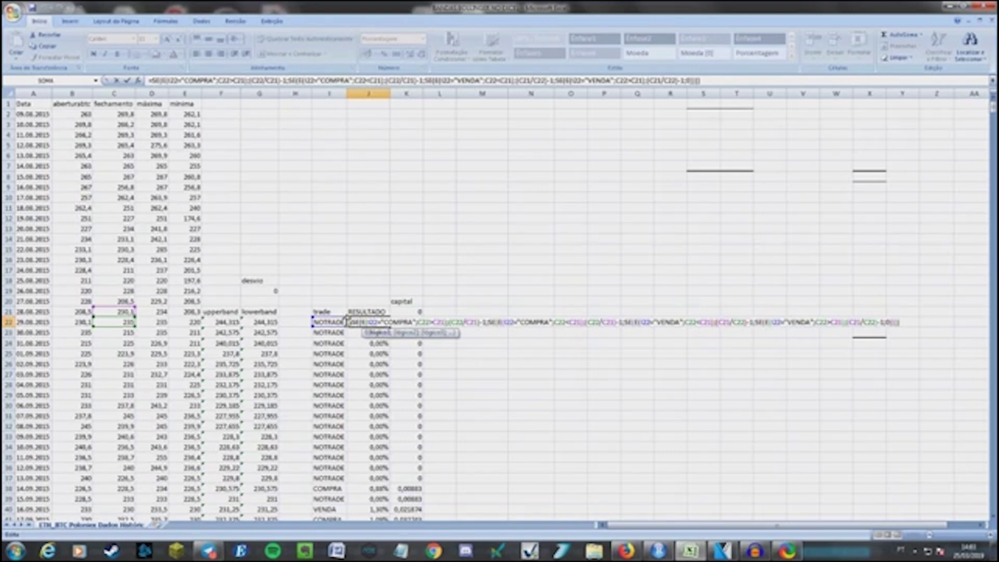
{"action": "left_click_drag", "start_coordinate": [417, 322], "coordinate": [437, 322]}
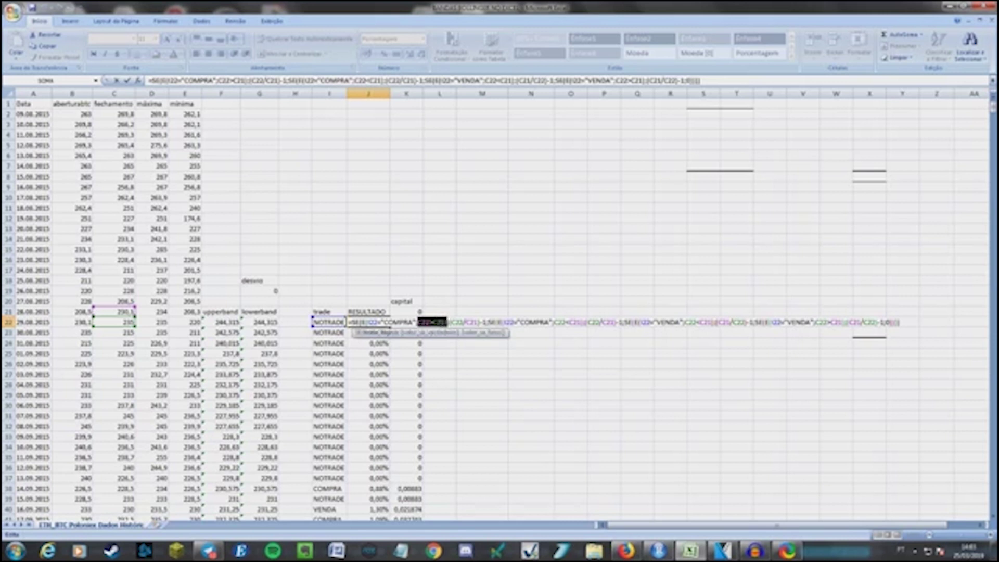
{"action": "left_click", "coordinate": [423, 322]}
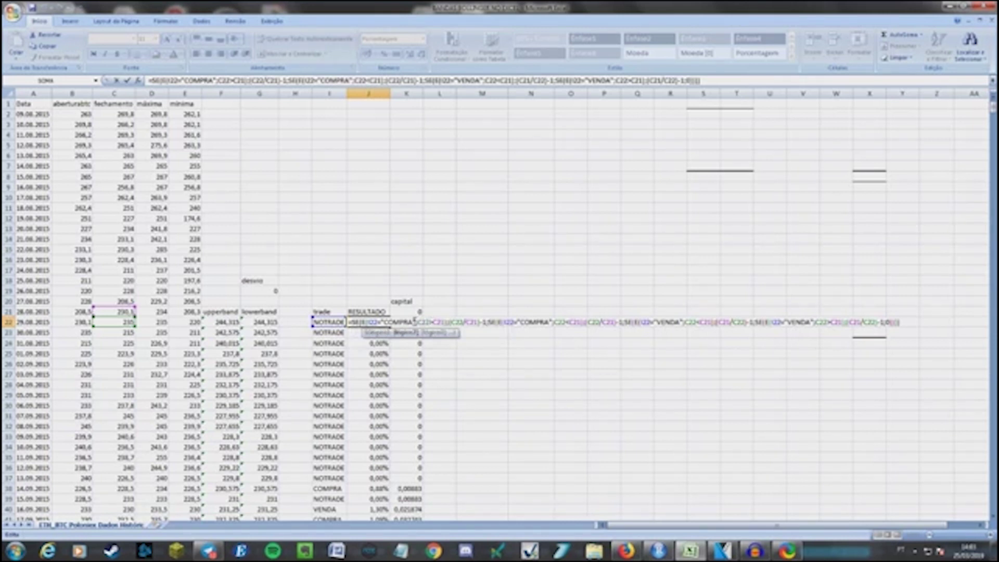
{"action": "left_click_drag", "start_coordinate": [418, 322], "coordinate": [440, 322]}
{"action": "left_click", "coordinate": [426, 322]}
{"action": "scroll", "coordinate": [128, 315], "scroll_direction": "down", "scroll_amount": 1}
{"action": "left_click", "coordinate": [121, 311]}
{"action": "left_click_drag", "start_coordinate": [450, 322], "coordinate": [486, 321]}
{"action": "left_click", "coordinate": [486, 322]}
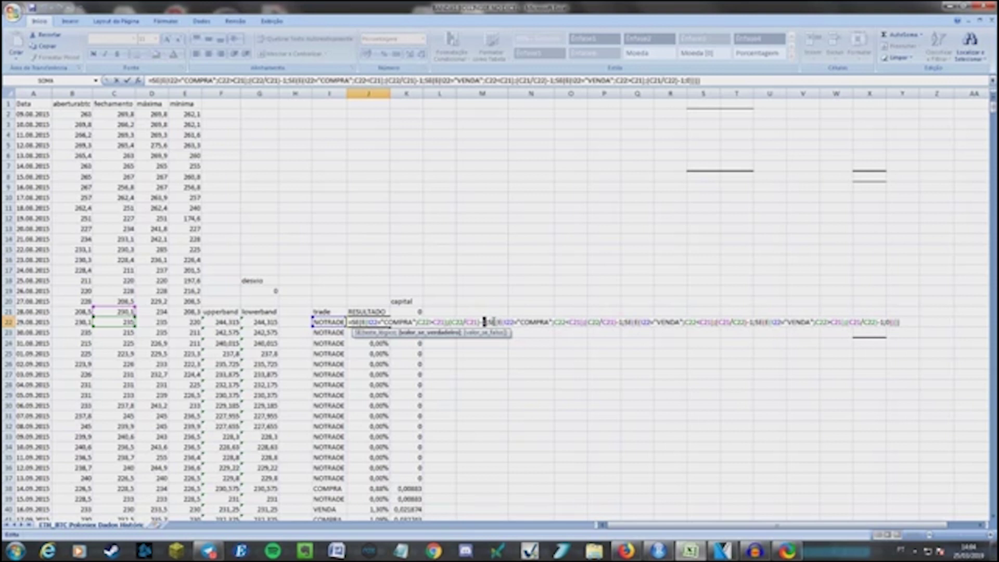
{"action": "left_click_drag", "start_coordinate": [491, 322], "coordinate": [627, 322]}
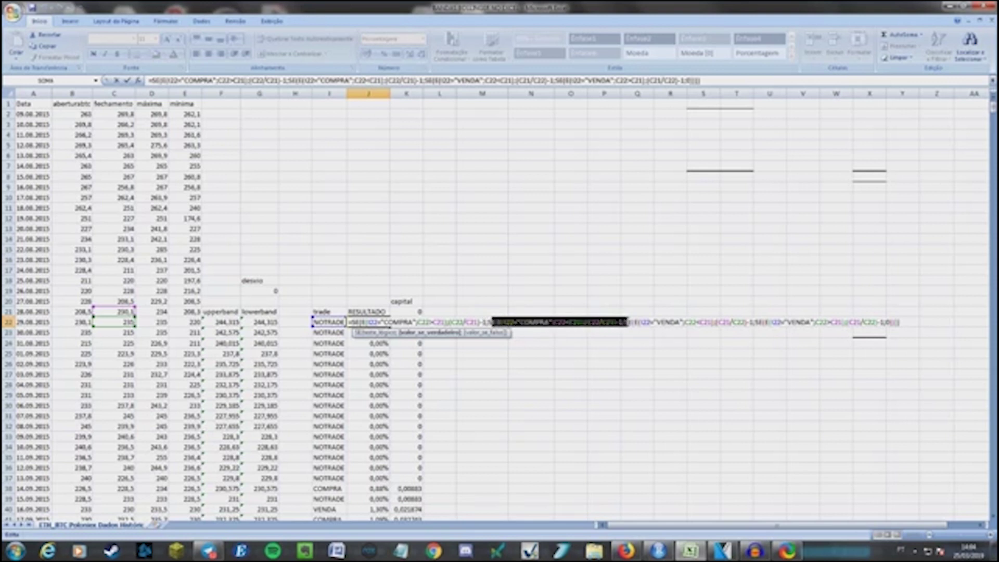
Review the J22 RESULTADO formula parts: the C22>C21 comparison and the (C21/C22)-1 return
{"action": "left_click", "coordinate": [570, 322]}
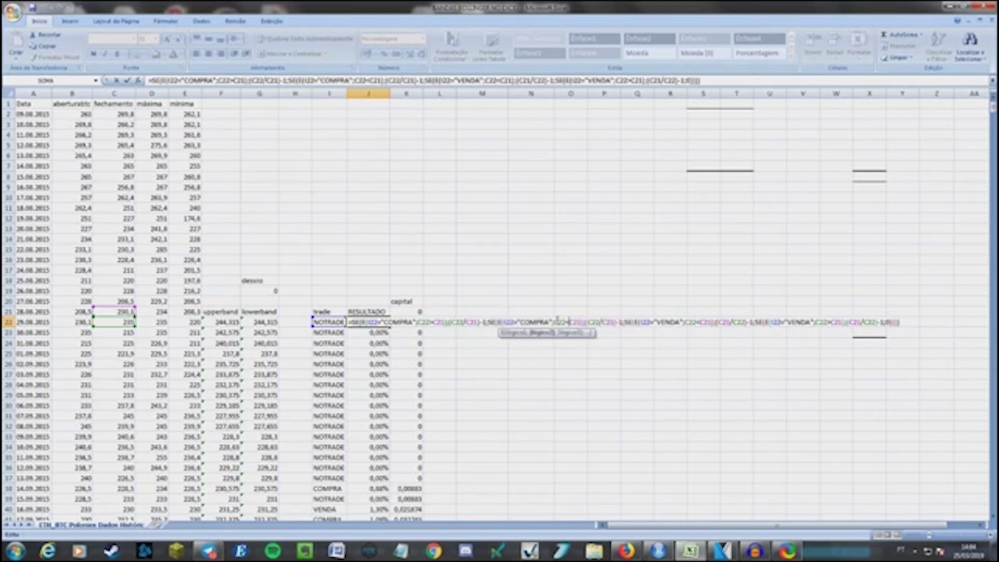
{"action": "left_click_drag", "start_coordinate": [555, 322], "coordinate": [584, 322]}
{"action": "left_click", "coordinate": [565, 322]}
{"action": "left_click_drag", "start_coordinate": [554, 322], "coordinate": [741, 322]}
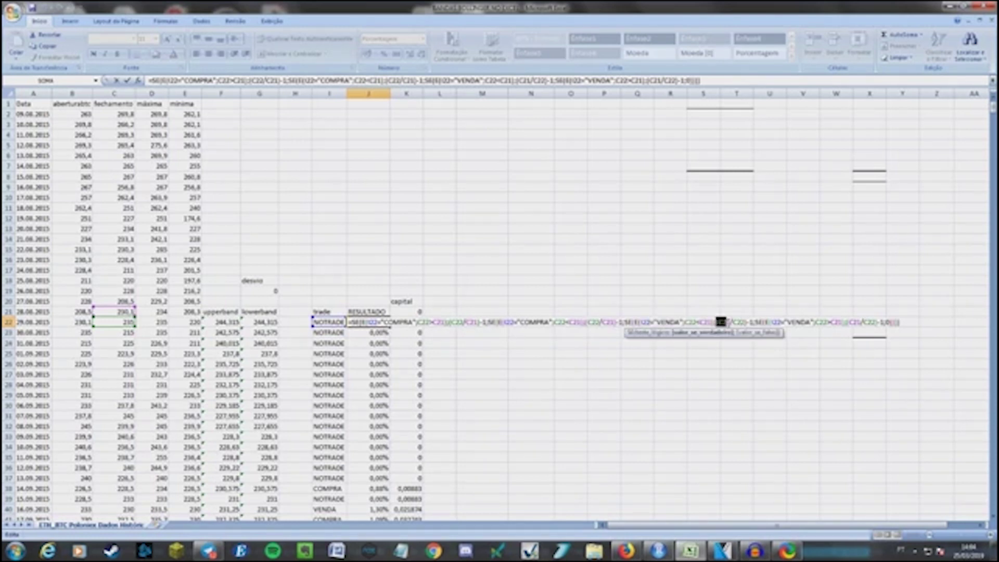
{"action": "left_click", "coordinate": [722, 322]}
{"action": "left_click_drag", "start_coordinate": [908, 321], "coordinate": [365, 322]}
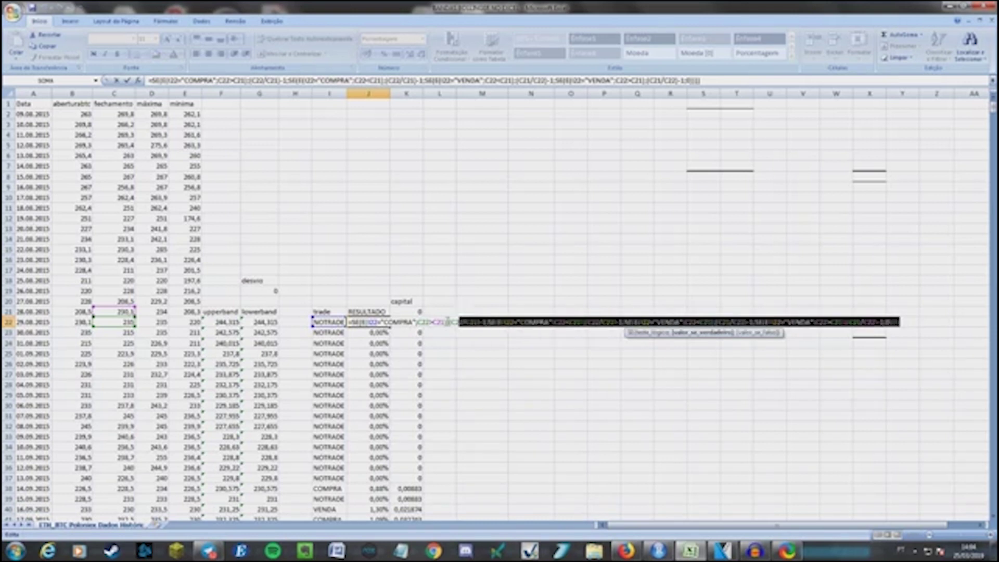
{"action": "left_click", "coordinate": [373, 322]}
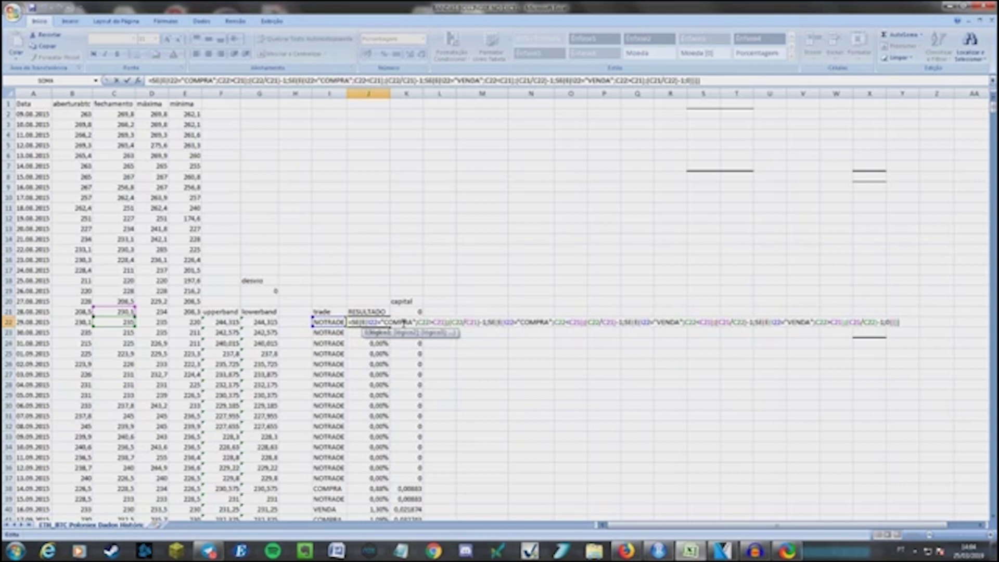
Commit the J22 RESULTADO formula unchanged and fill it down column J
{"action": "key", "text": "Return"}
{"action": "left_click", "coordinate": [364, 323]}
{"action": "double_click", "coordinate": [389, 326]}
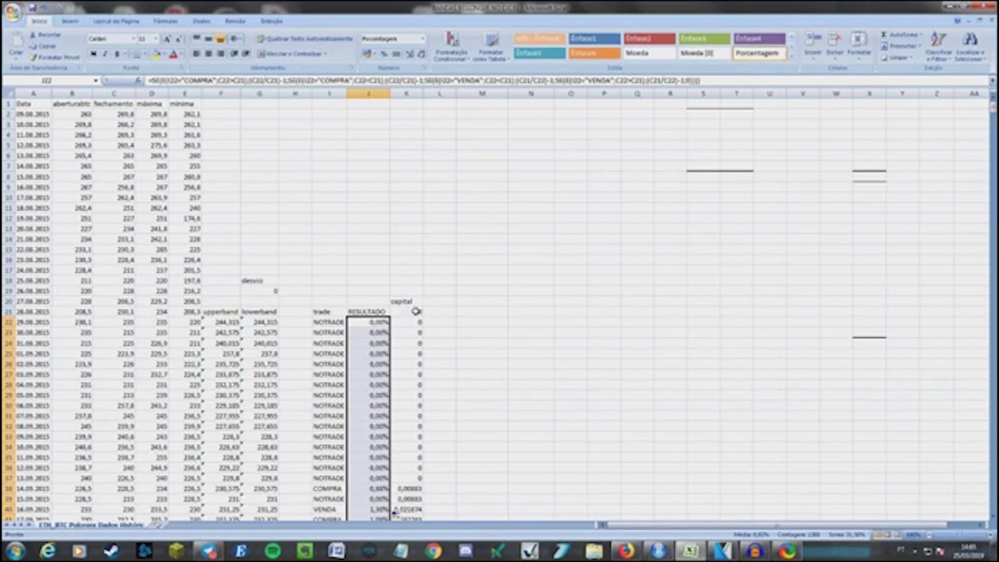
Set the starting capital in K21 to 1000
{"action": "double_click", "coordinate": [417, 311]}
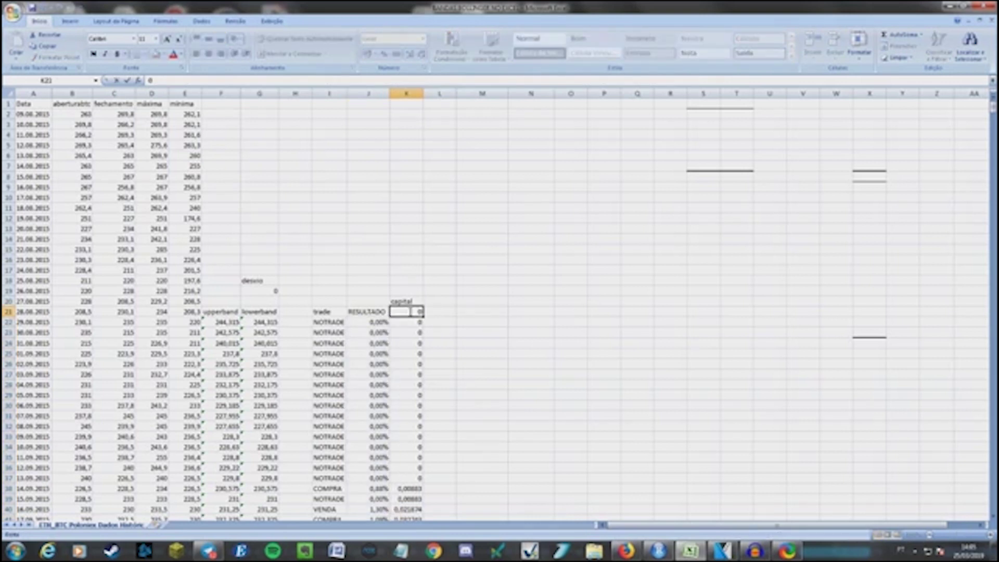
{"action": "double_click", "coordinate": [419, 312]}
{"action": "type", "text": "1"}
{"action": "type", "text": "000"}
{"action": "key", "text": "Return"}
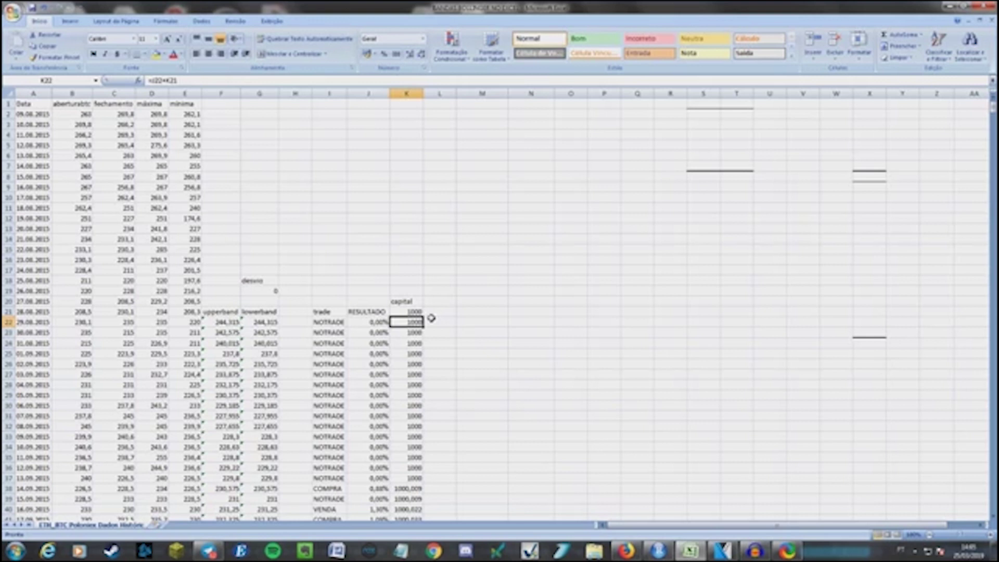
Replace K22 with =(J22*1000)+K21 and fill it down column K
{"action": "double_click", "coordinate": [410, 320]}
{"action": "left_click_drag", "start_coordinate": [420, 322], "coordinate": [394, 322]}
{"action": "key", "text": "BackSpace"}
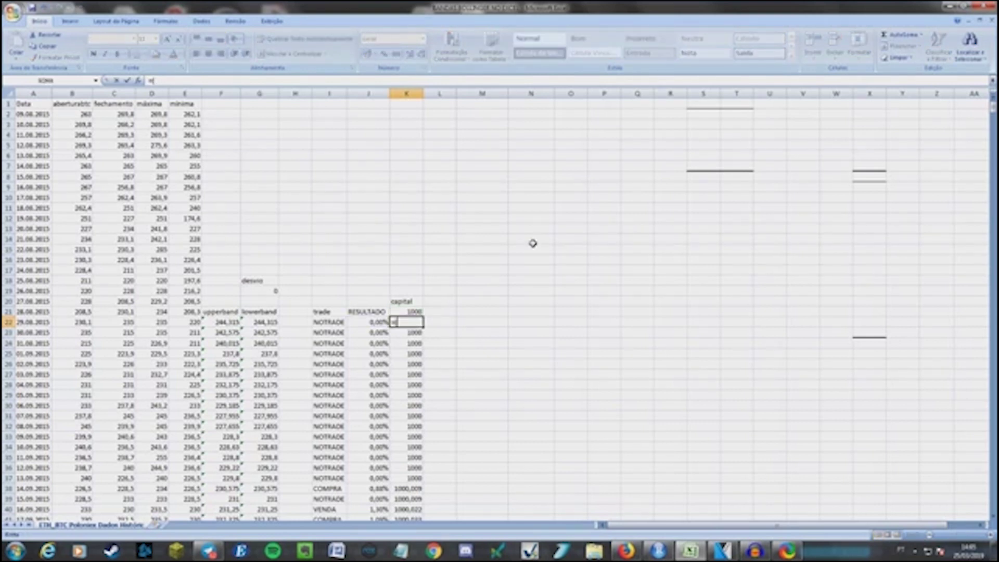
{"action": "left_click", "coordinate": [372, 321]}
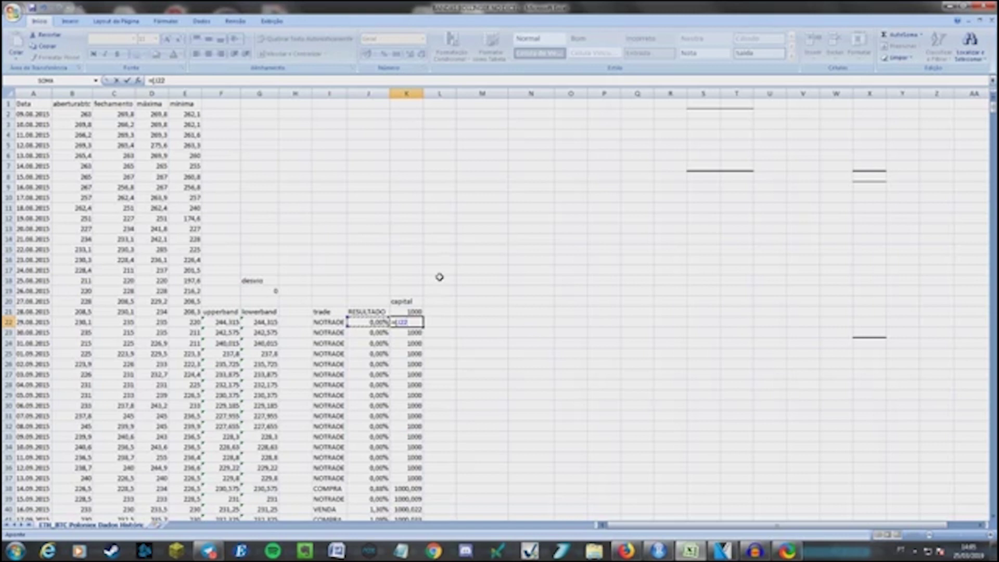
{"action": "type", "text": "*1000)+"}
{"action": "left_click", "coordinate": [415, 311]}
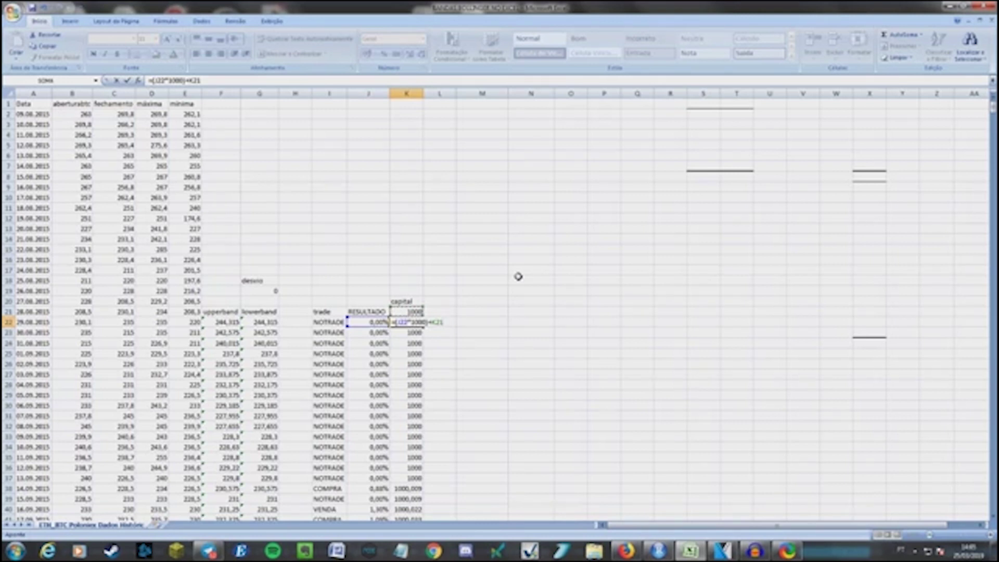
{"action": "key", "text": "Return"}
{"action": "left_click", "coordinate": [416, 322]}
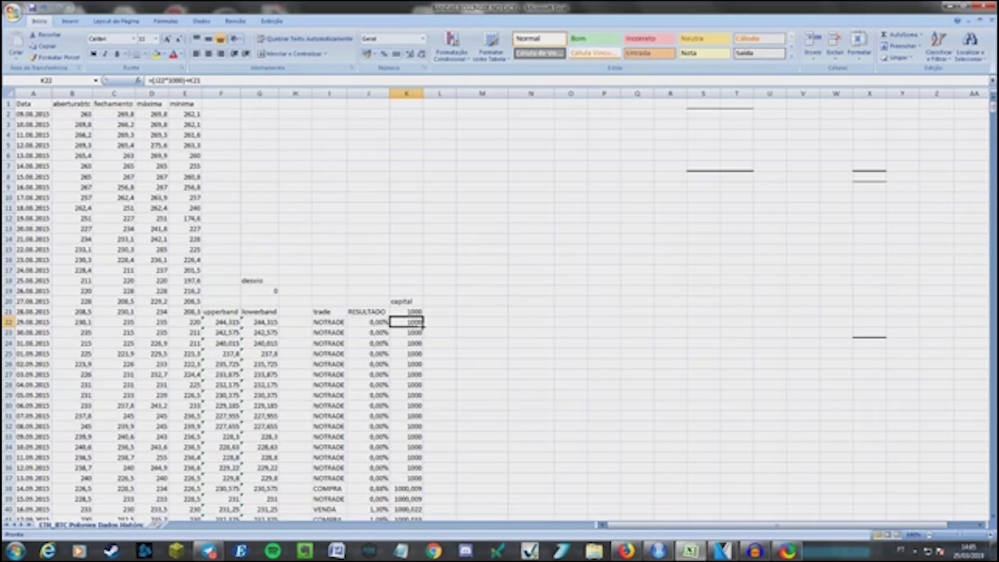
{"action": "double_click", "coordinate": [423, 327]}
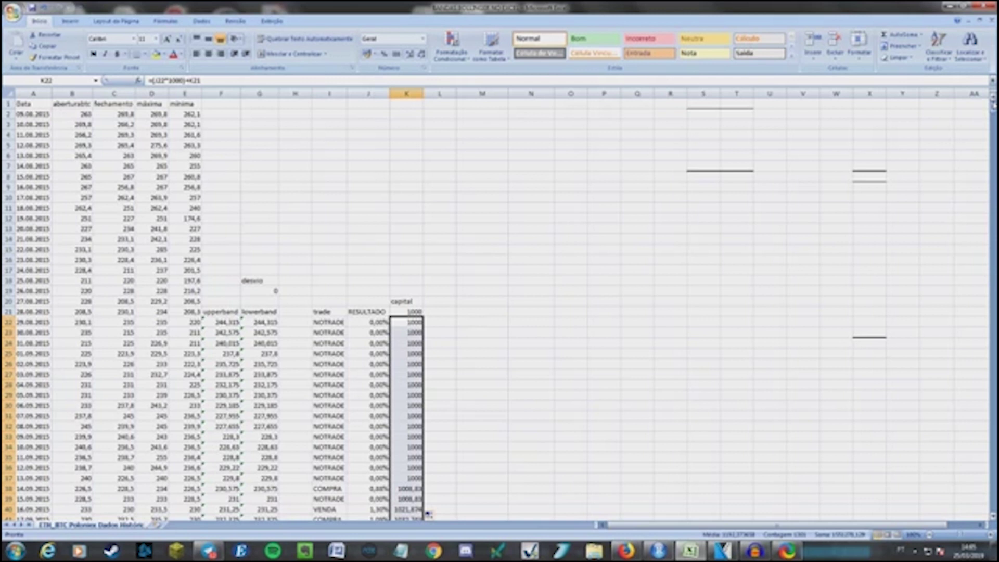
{"action": "double_click", "coordinate": [484, 302]}
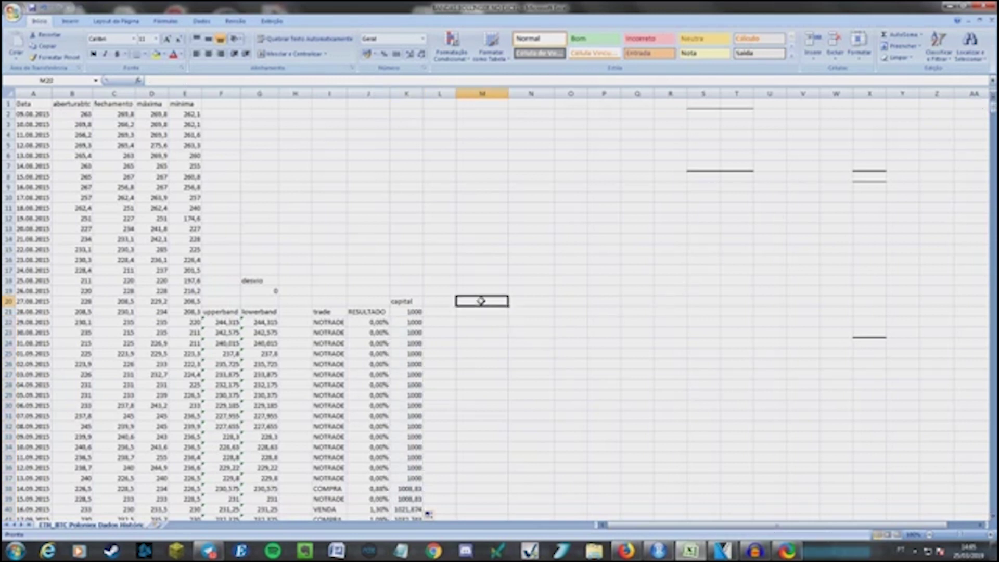
Select the capital column K20:K1000, from row 1000 up to its header
{"action": "left_click", "coordinate": [487, 314]}
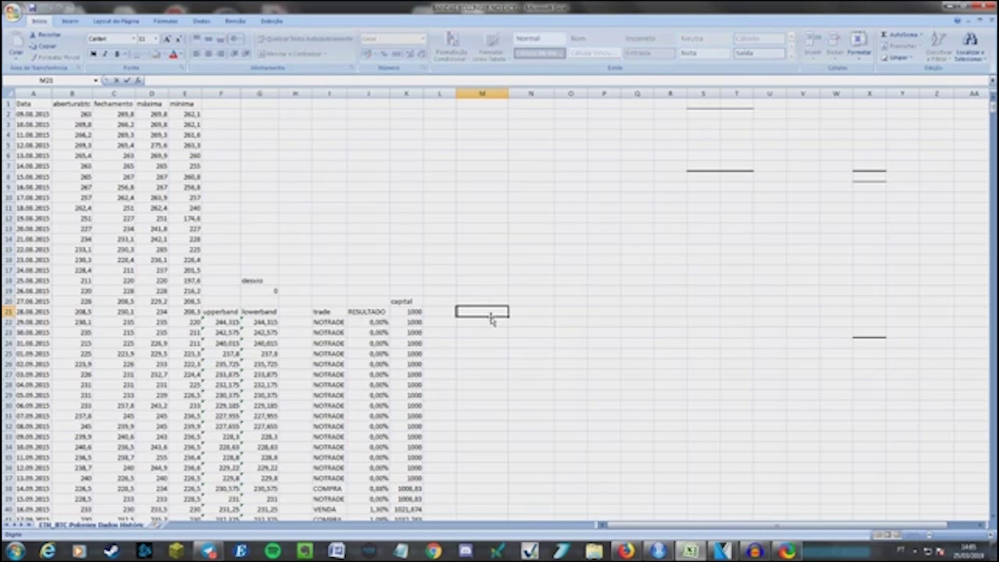
{"action": "left_click", "coordinate": [492, 317]}
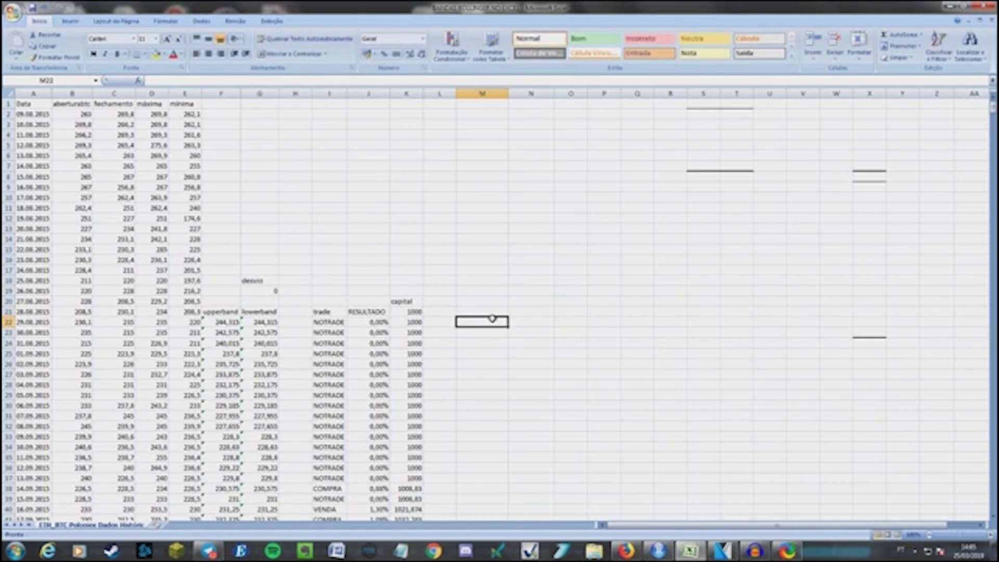
{"action": "left_click", "coordinate": [492, 328]}
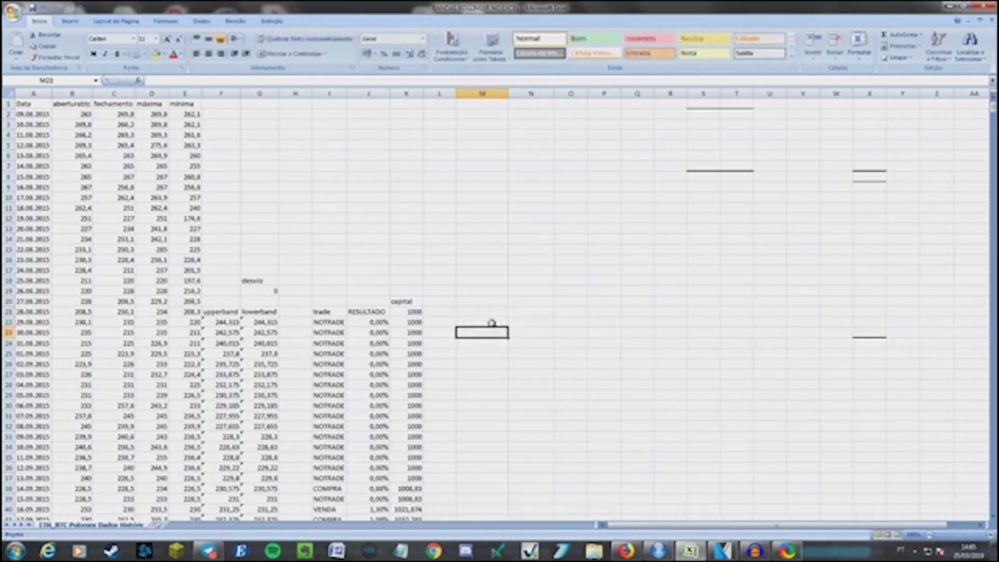
{"action": "left_click", "coordinate": [491, 321]}
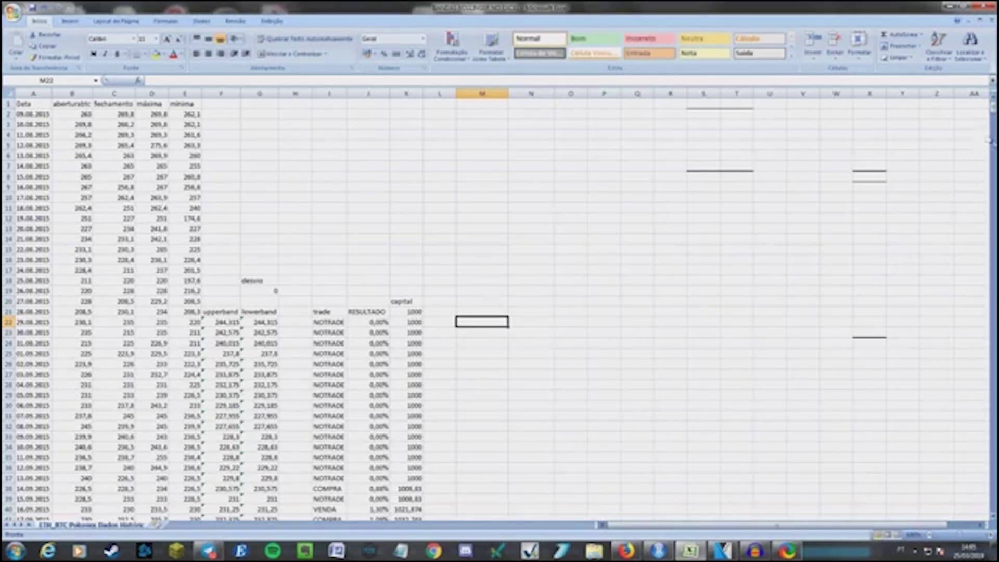
{"action": "mouse_move", "coordinate": [992, 106]}
{"action": "left_mouse_down"}
{"action": "mouse_move", "coordinate": [992, 144]}
{"action": "mouse_move", "coordinate": [992, 102]}
{"action": "left_mouse_up"}
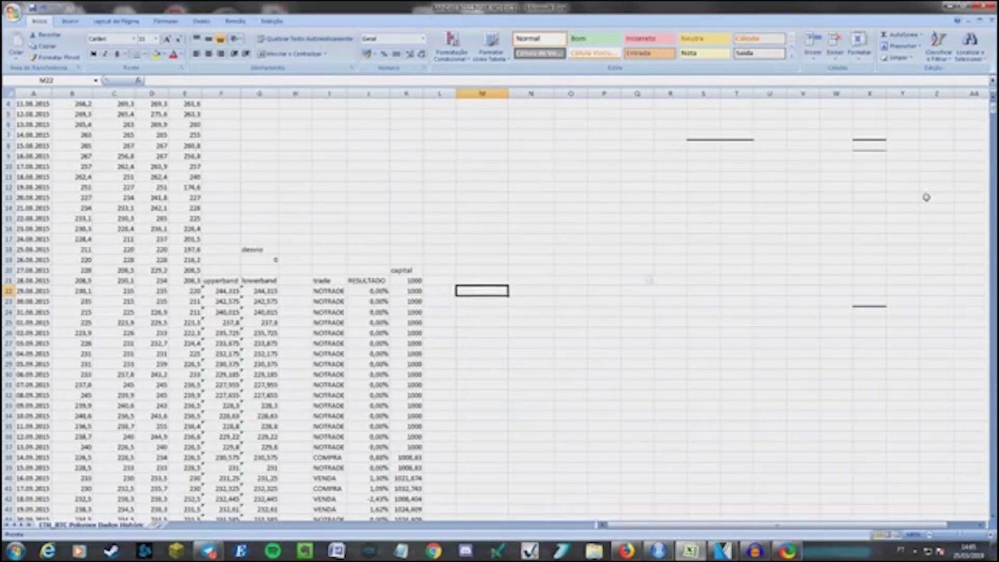
{"action": "left_click_drag", "start_coordinate": [992, 107], "coordinate": [993, 413]}
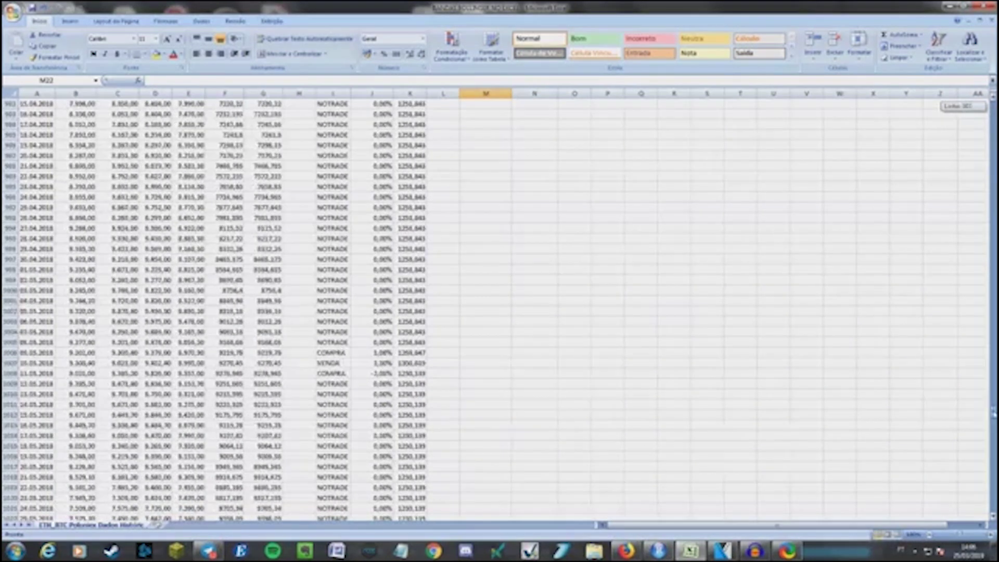
{"action": "left_click_drag", "start_coordinate": [993, 413], "coordinate": [993, 406]}
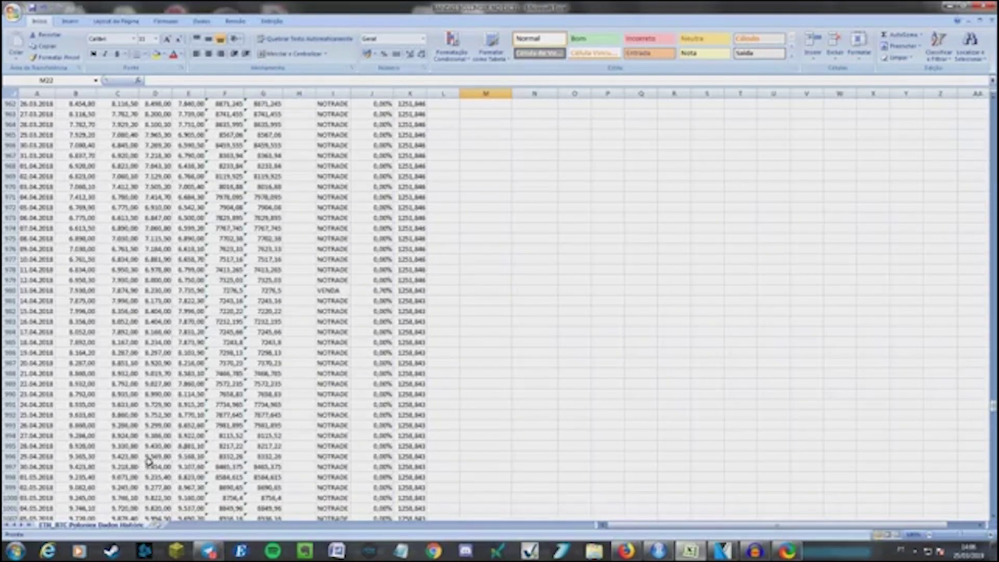
{"action": "left_click", "coordinate": [110, 497]}
{"action": "key", "text": "Right"}
{"action": "key", "text": "Right"}
{"action": "key", "text": "Right"}
{"action": "key", "text": "Right"}
{"action": "key", "text": "Right"}
{"action": "key", "text": "Right"}
{"action": "key", "text": "Right"}
{"action": "key", "text": "Right"}
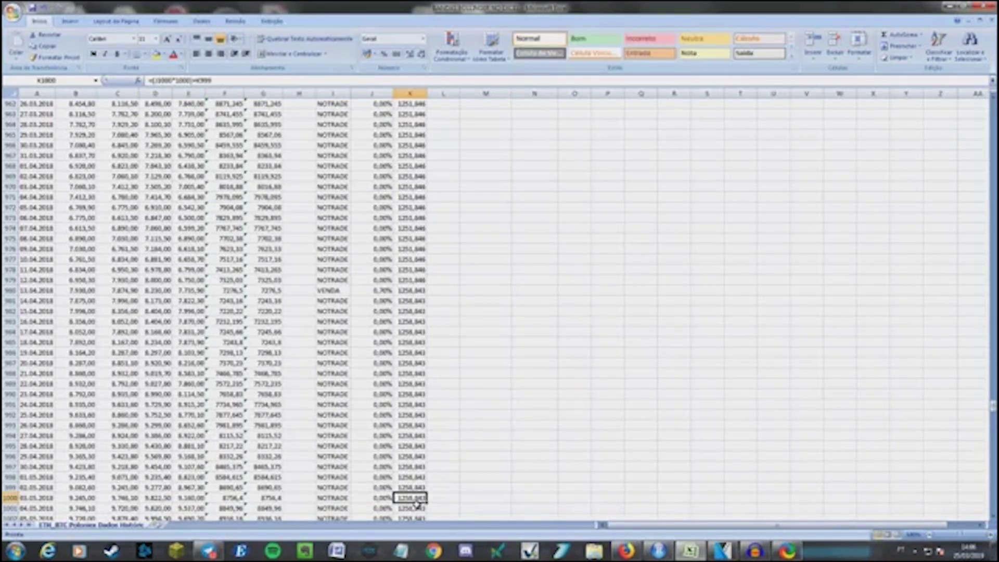
{"action": "key", "text": "ctrl+shift+Up"}
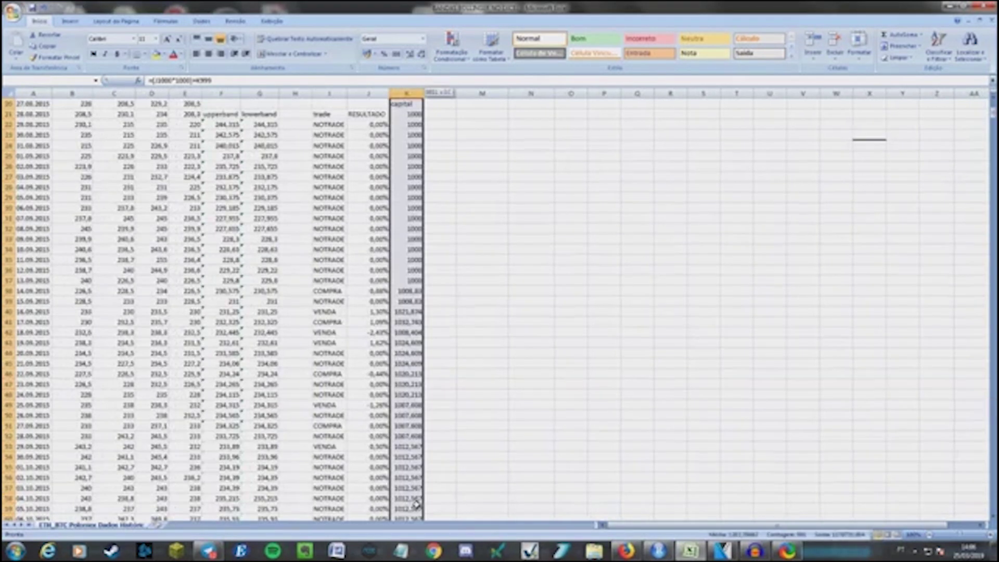
{"action": "scroll", "coordinate": [336, 164], "scroll_direction": "up", "scroll_amount": 7}
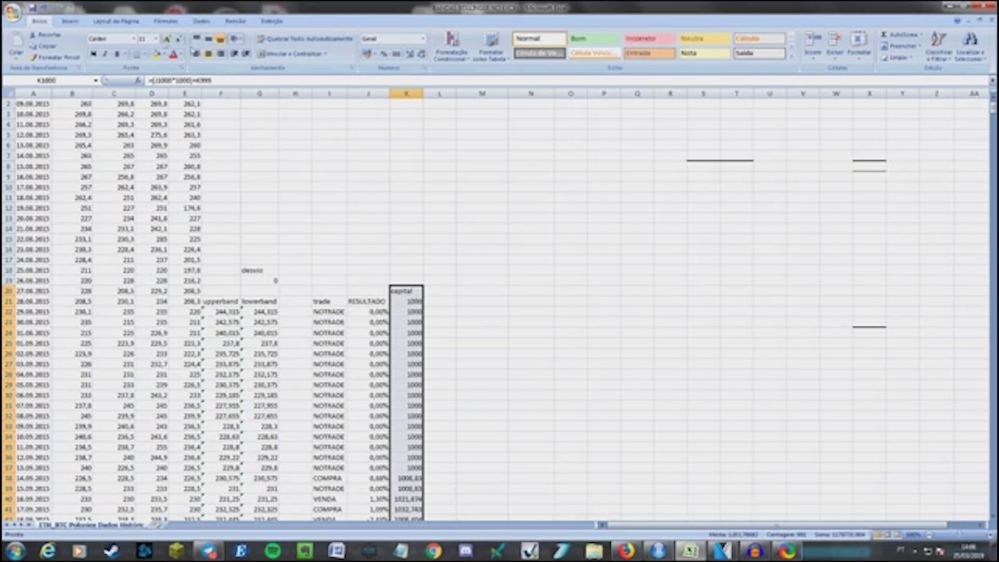
{"action": "left_click", "coordinate": [73, 22]}
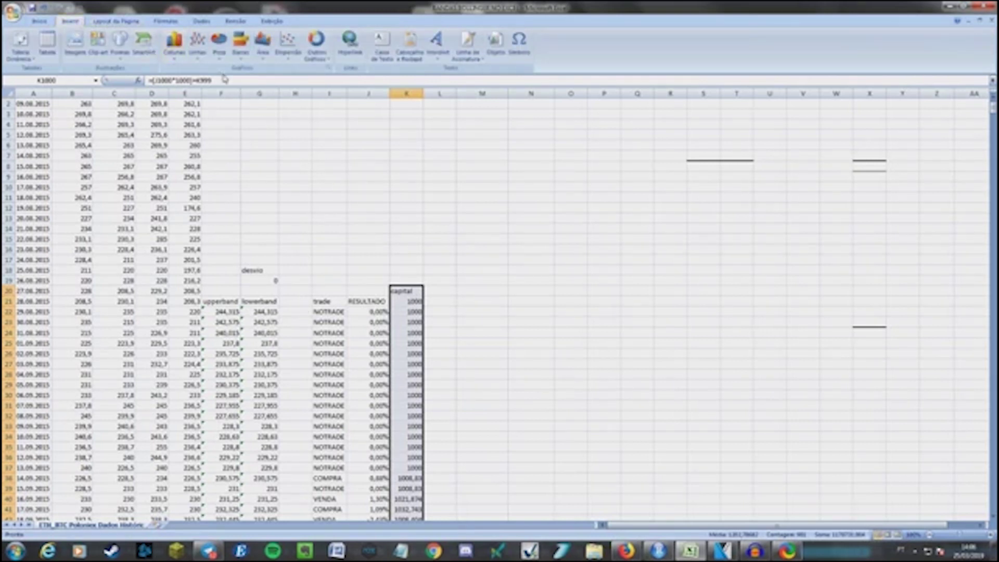
Insert a 2D line chart of capital, enlarged and moved up to the right
{"action": "left_click", "coordinate": [197, 55]}
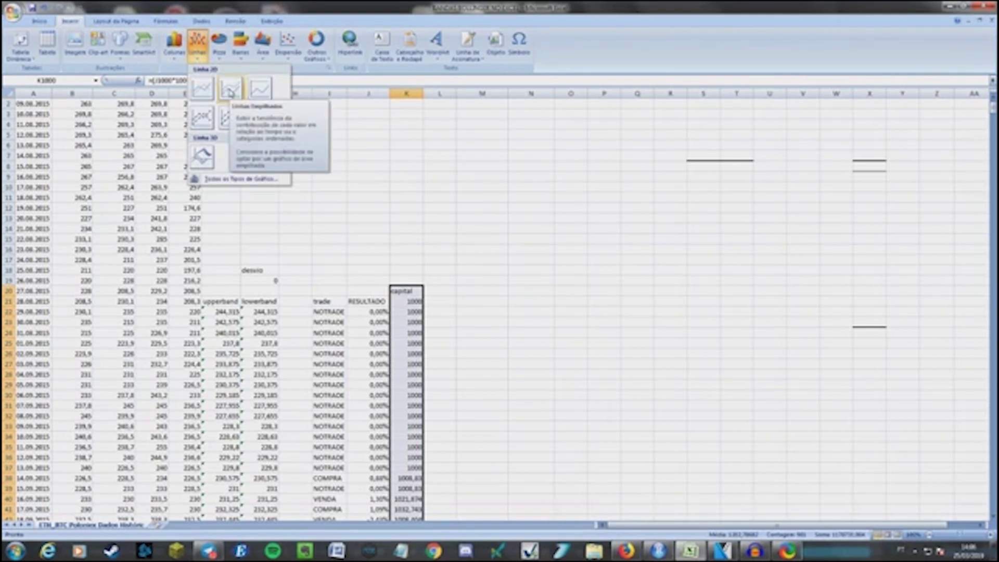
{"action": "left_click", "coordinate": [230, 89]}
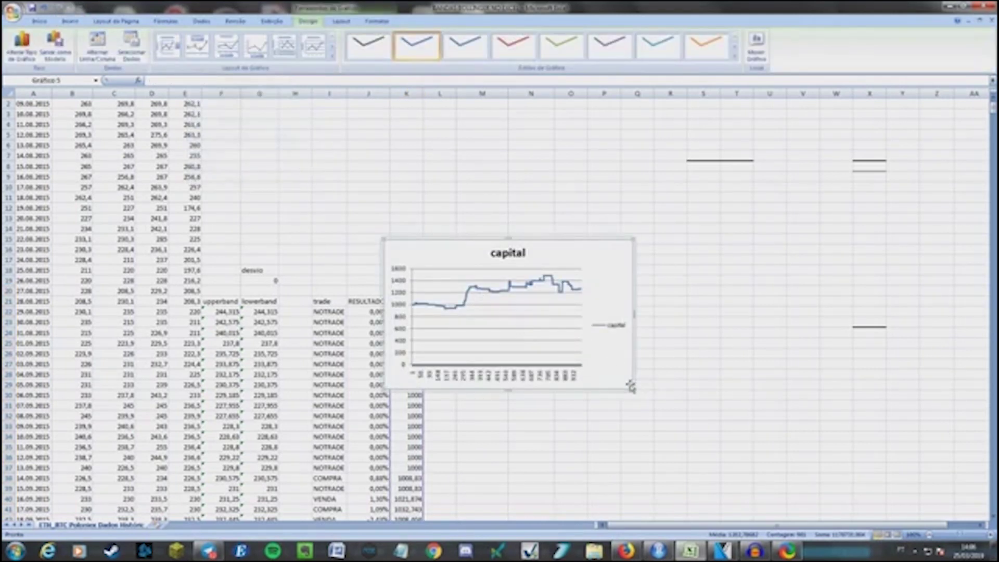
{"action": "left_click_drag", "start_coordinate": [632, 387], "coordinate": [790, 504]}
{"action": "left_click_drag", "start_coordinate": [772, 272], "coordinate": [847, 159]}
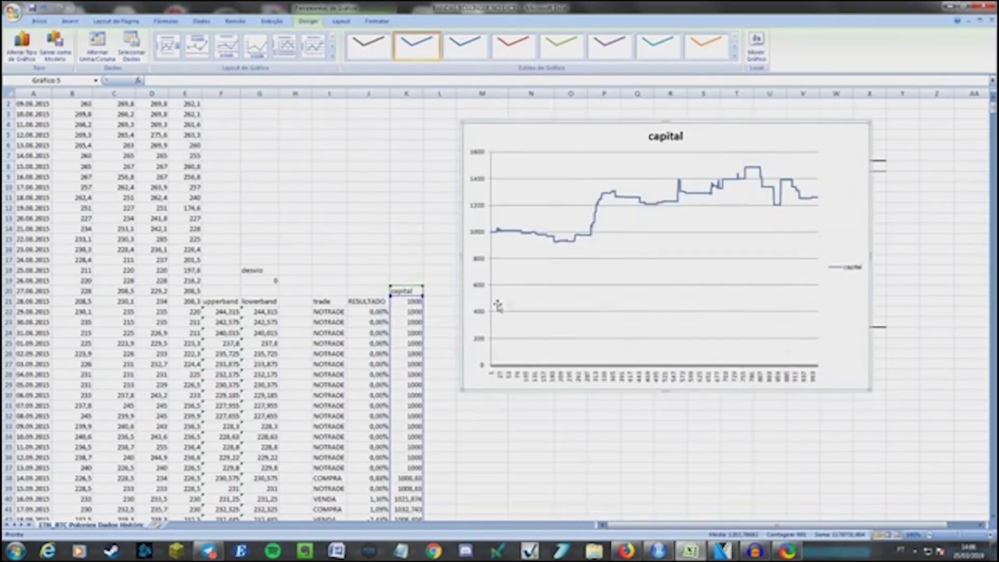
Fix the capital chart's vertical axis minimum at 800
{"action": "right_click", "coordinate": [482, 274]}
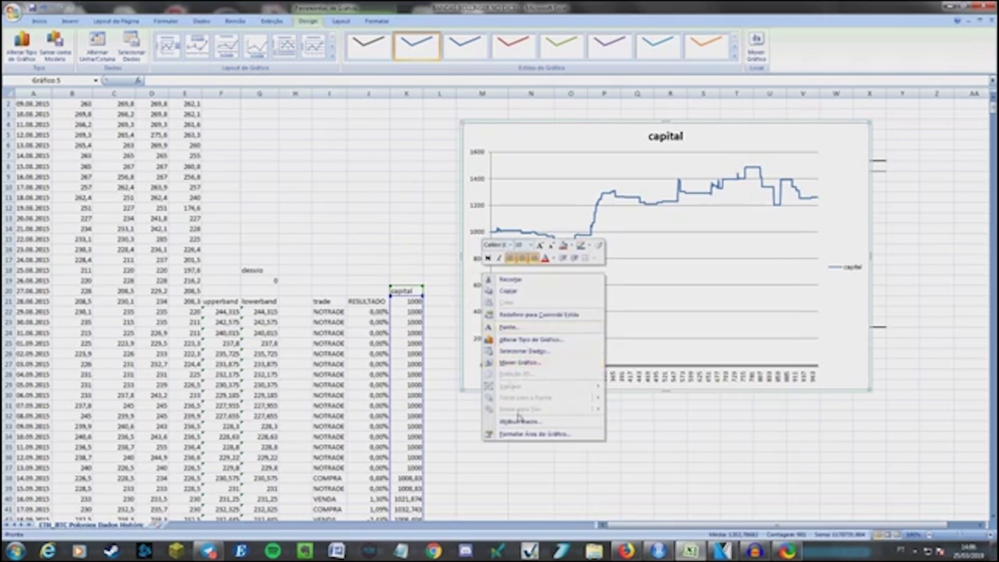
{"action": "left_click", "coordinate": [475, 238]}
{"action": "right_click", "coordinate": [474, 230]}
{"action": "left_click", "coordinate": [518, 336]}
{"action": "left_click", "coordinate": [542, 167]}
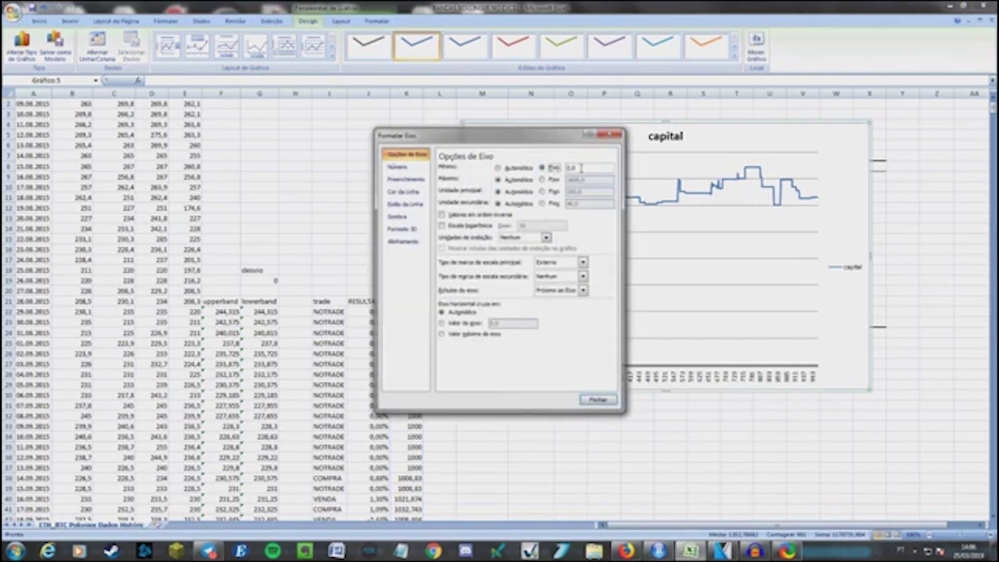
{"action": "type", "text": "80"}
{"action": "left_click", "coordinate": [597, 400]}
Position the capital chart to the right of the table and enlarge it slightly
{"action": "mouse_move", "coordinate": [744, 156]}
{"action": "left_mouse_down"}
{"action": "mouse_move", "coordinate": [793, 162]}
{"action": "mouse_move", "coordinate": [794, 139]}
{"action": "left_mouse_up"}
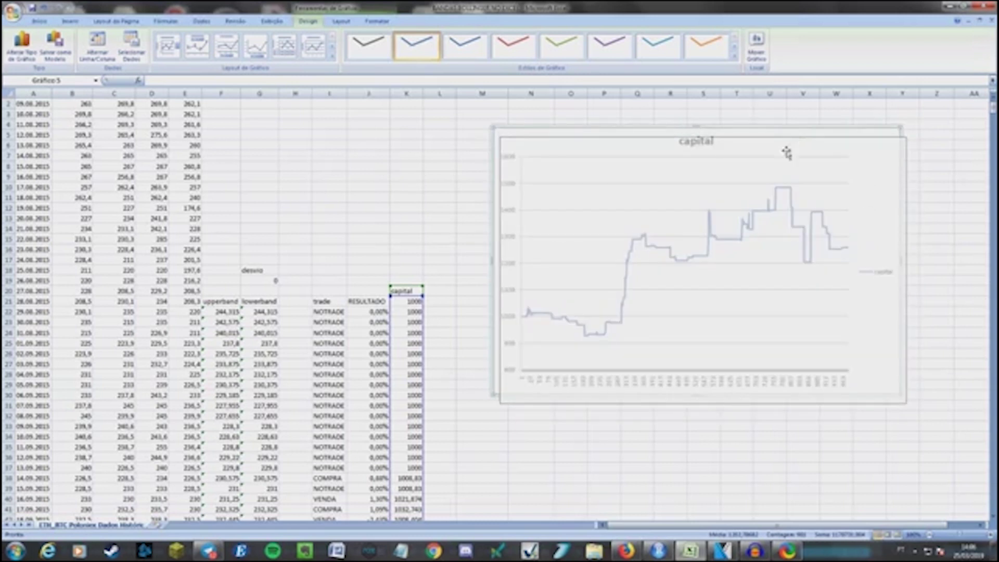
{"action": "left_click_drag", "start_coordinate": [794, 139], "coordinate": [788, 151]}
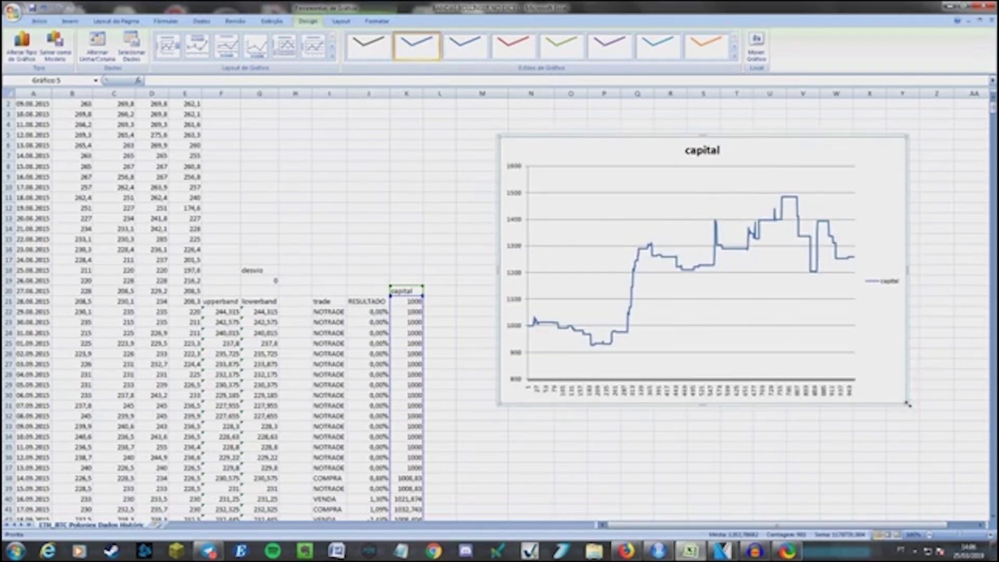
{"action": "left_click_drag", "start_coordinate": [916, 388], "coordinate": [927, 412]}
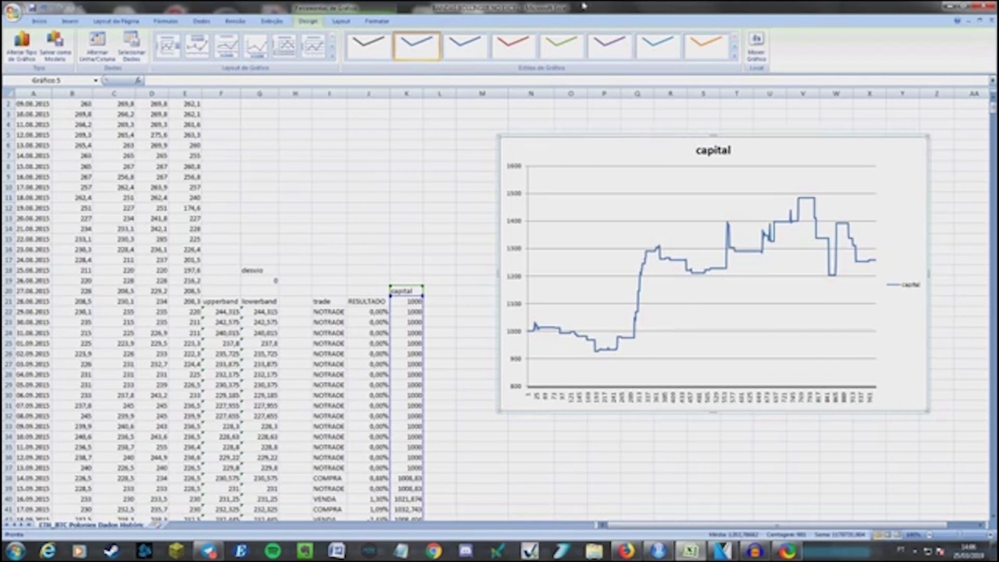
Set the deviation in G19 to 3
{"action": "left_click", "coordinate": [268, 280]}
{"action": "type", "text": "3"}
{"action": "key", "text": "Return"}
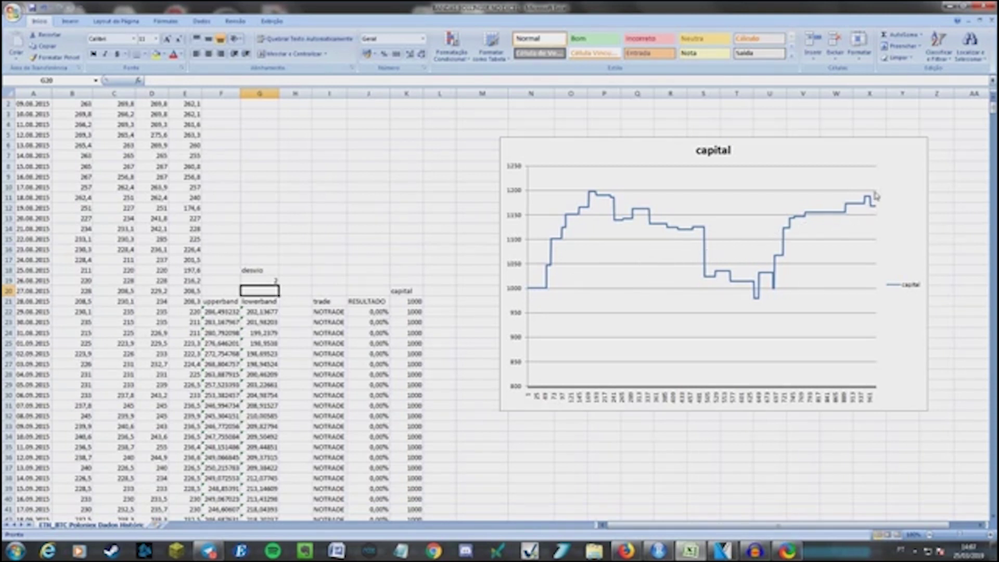
Change the deviation in G19 to 1,75, lifting the capital curve to about 1850
{"action": "double_click", "coordinate": [263, 281]}
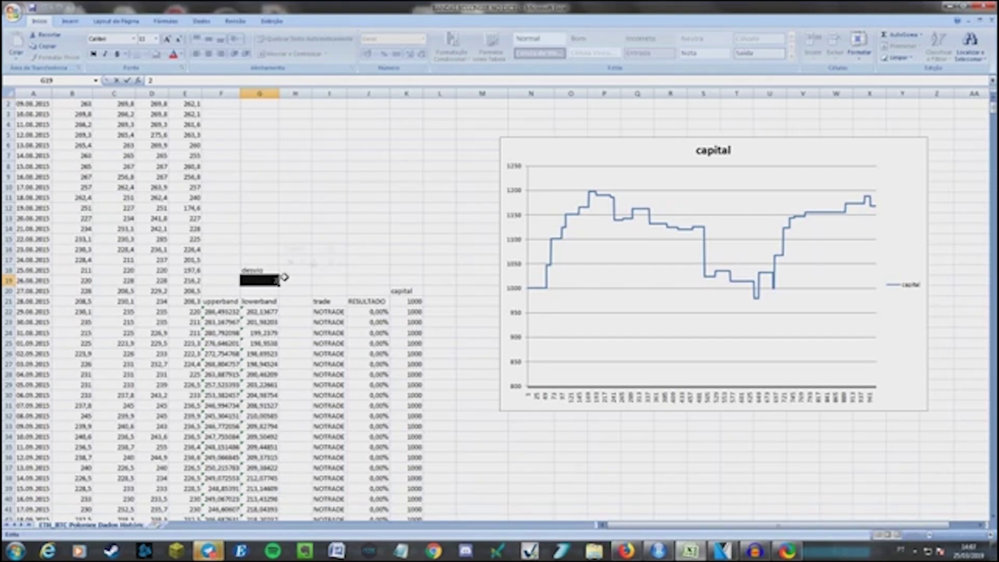
{"action": "type", "text": "1,75"}
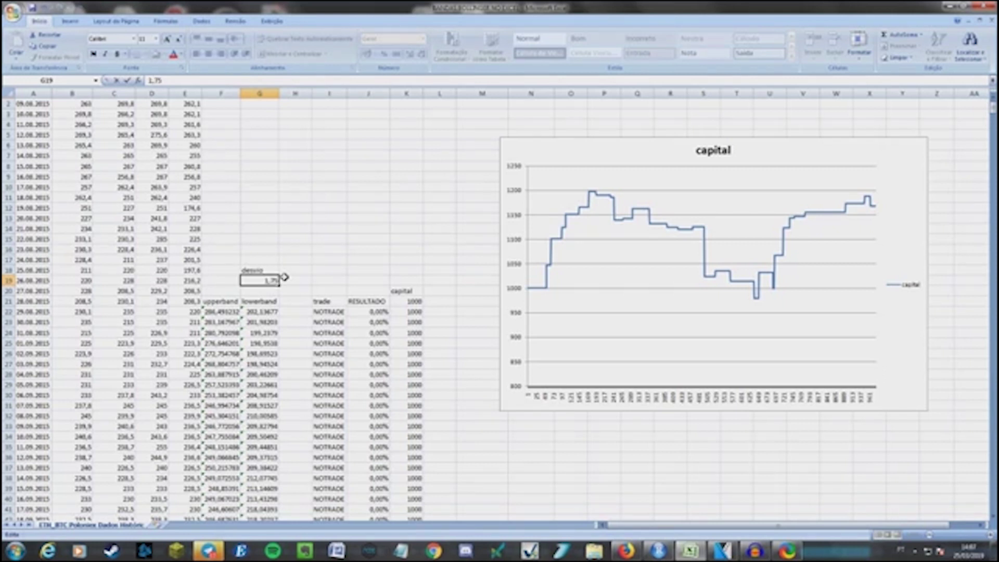
{"action": "key", "text": "Return"}
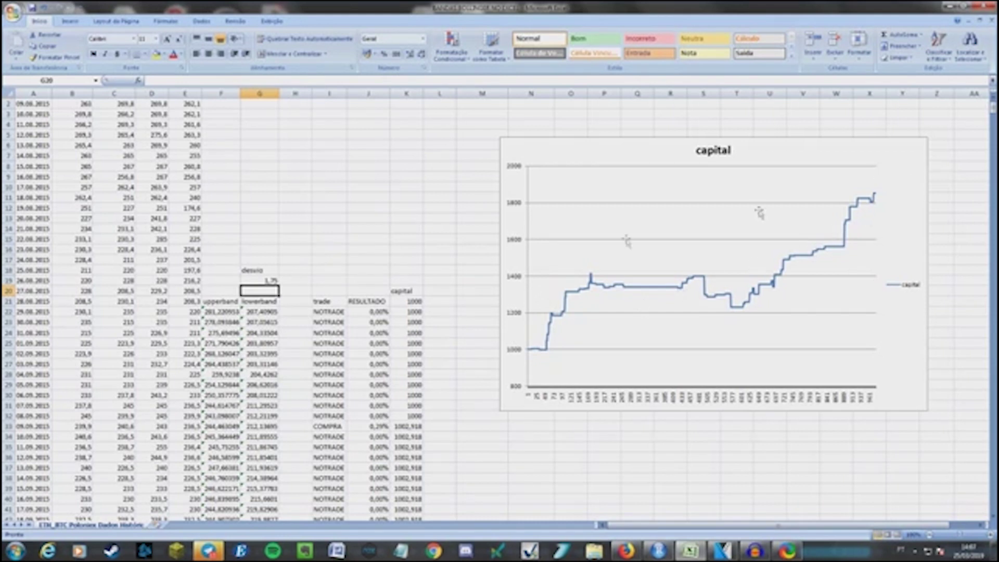
{"action": "left_click", "coordinate": [270, 281]}
{"action": "double_click", "coordinate": [270, 282]}
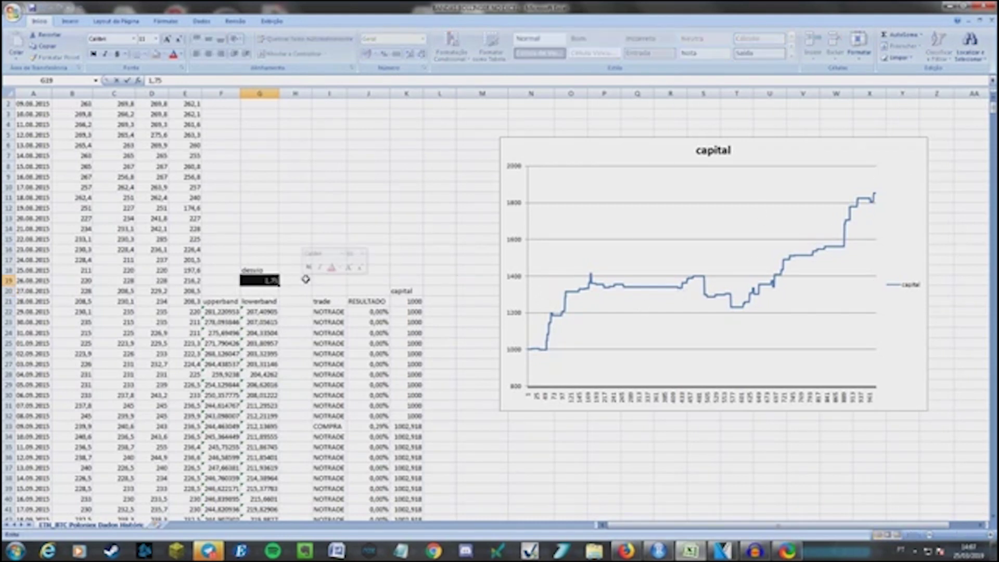
{"action": "type", "text": "1"}
{"action": "key", "text": "Return"}
{"action": "left_click", "coordinate": [276, 281]}
{"action": "double_click", "coordinate": [275, 281]}
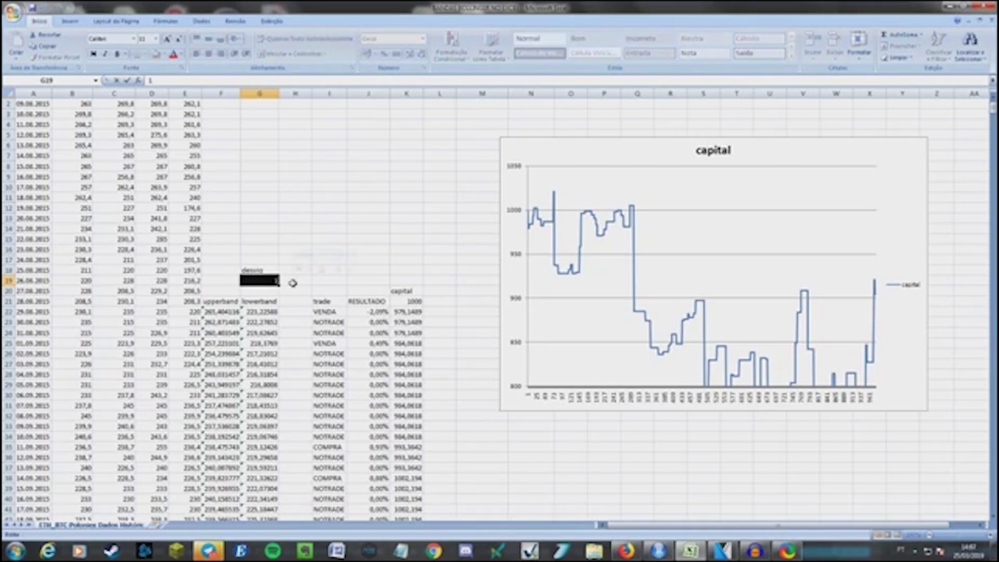
{"action": "key", "text": "Escape"}
{"action": "key", "text": "Return"}
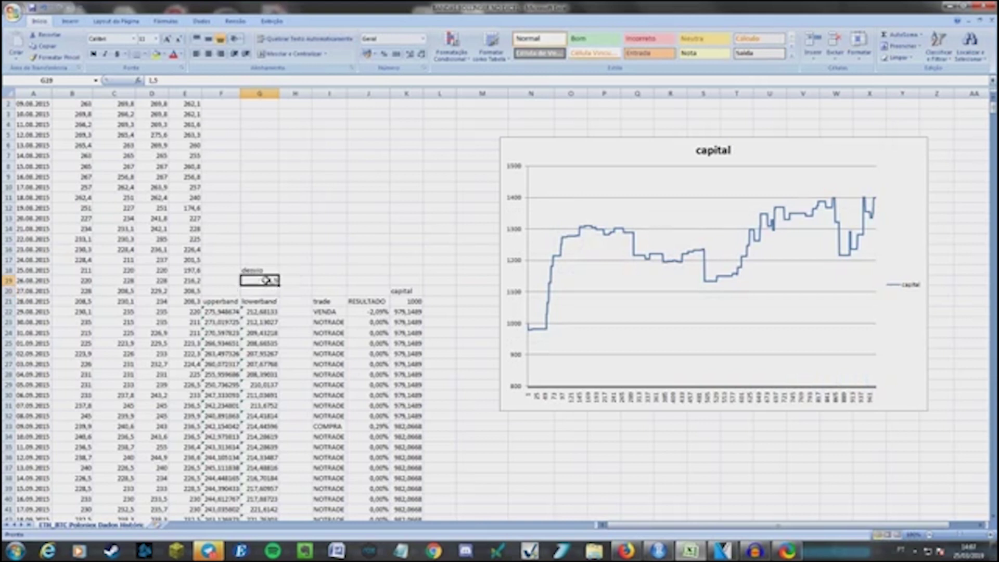
{"action": "double_click", "coordinate": [273, 280]}
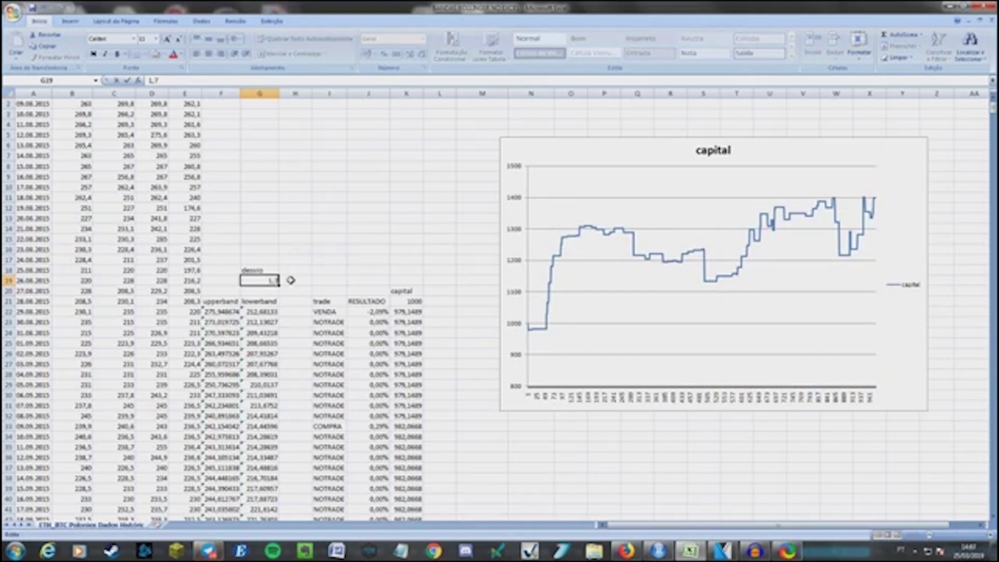
{"action": "type", "text": "1,8"}
{"action": "key", "text": "Return"}
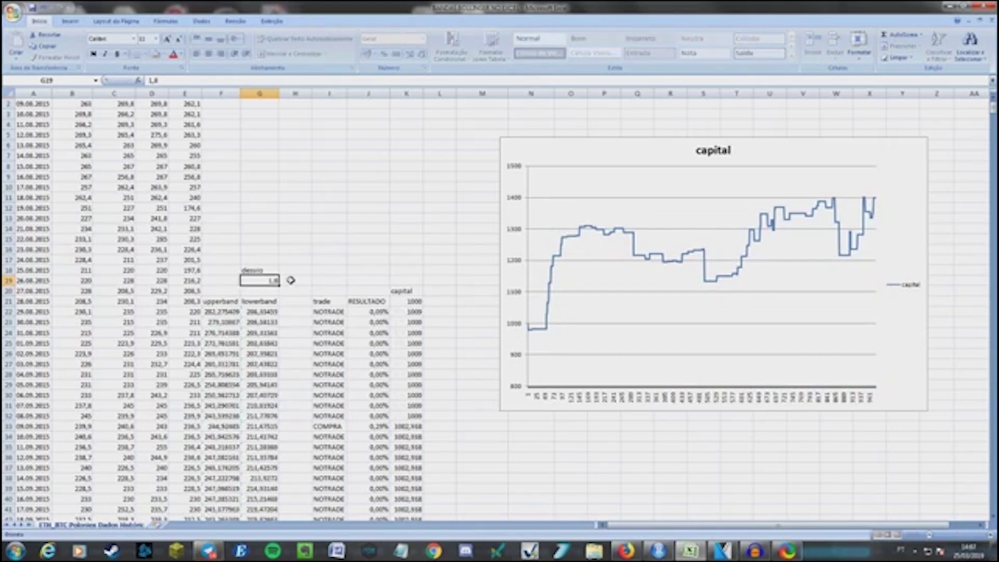
{"action": "left_click", "coordinate": [270, 281]}
{"action": "type", "text": "1"}
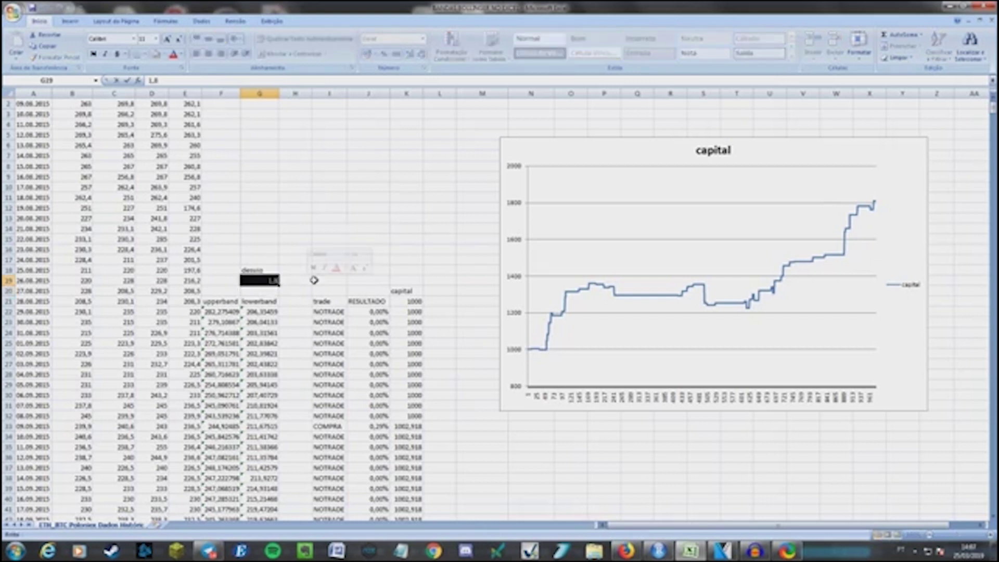
{"action": "key", "text": "Return"}
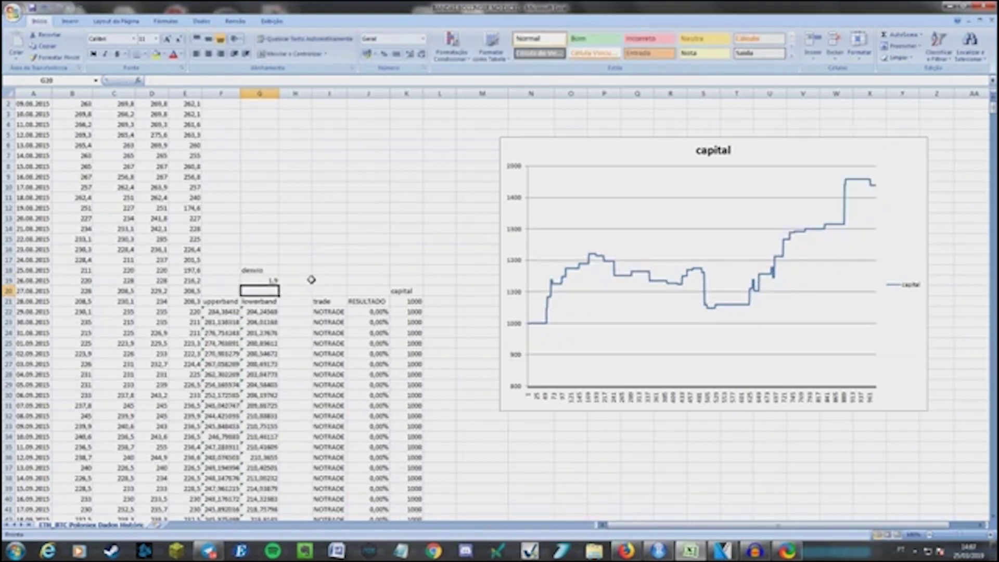
{"action": "double_click", "coordinate": [262, 280]}
{"action": "left_click_drag", "start_coordinate": [262, 280], "coordinate": [285, 281]}
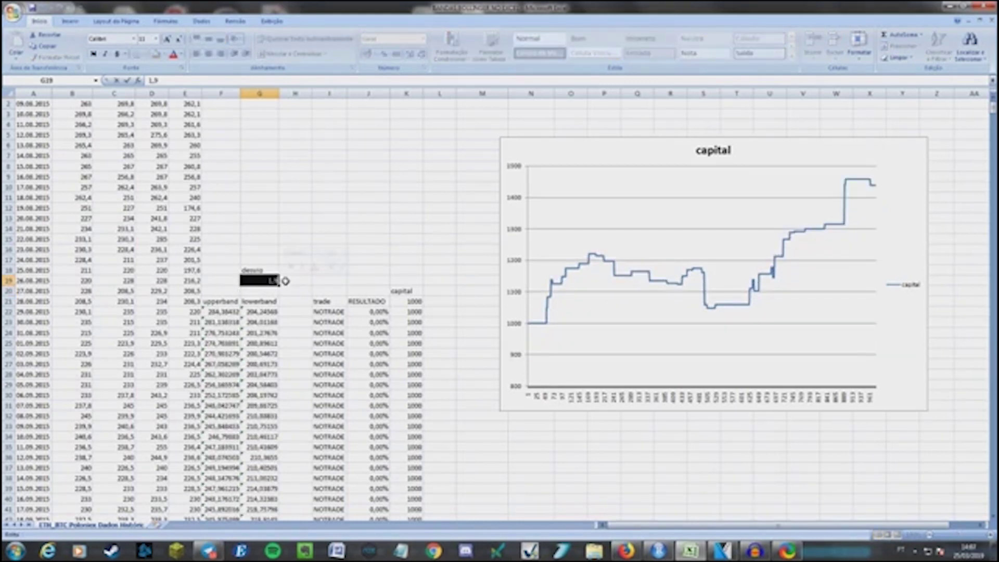
{"action": "type", "text": "1,6"}
{"action": "key", "text": "Return"}
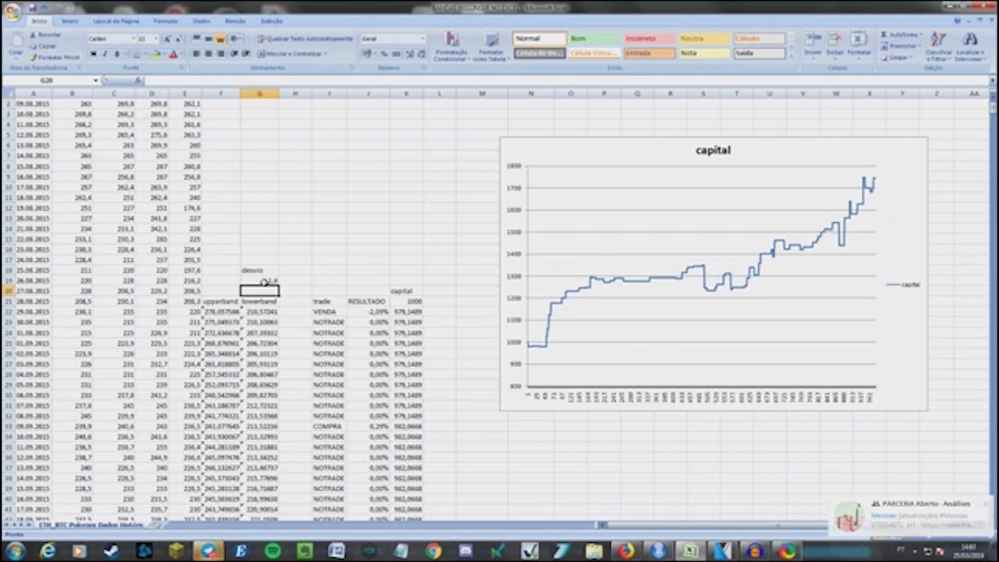
{"action": "double_click", "coordinate": [265, 282]}
{"action": "double_click", "coordinate": [284, 280]}
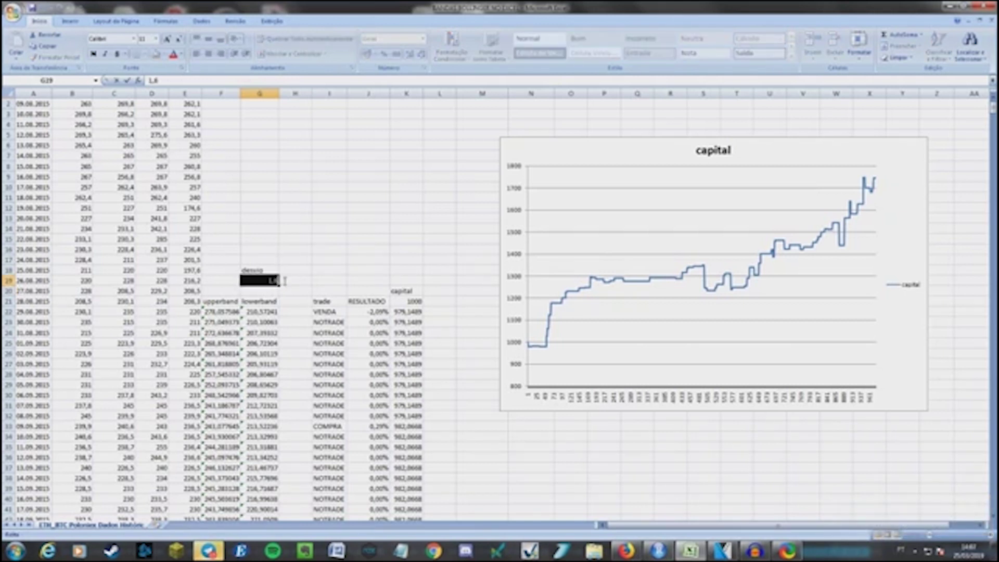
{"action": "left_click", "coordinate": [277, 282]}
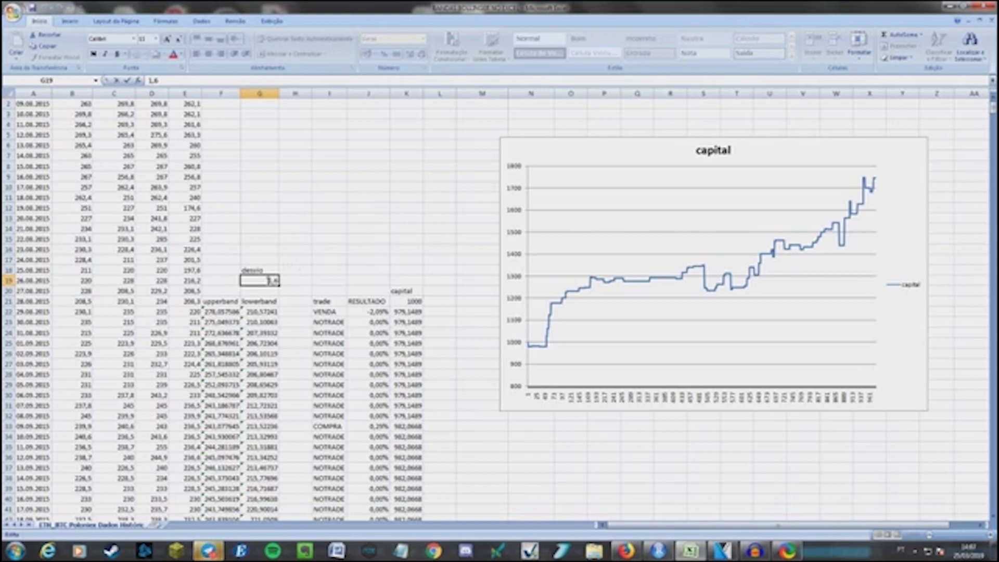
{"action": "double_click", "coordinate": [277, 282]}
{"action": "type", "text": "1"}
{"action": "key", "text": "Return"}
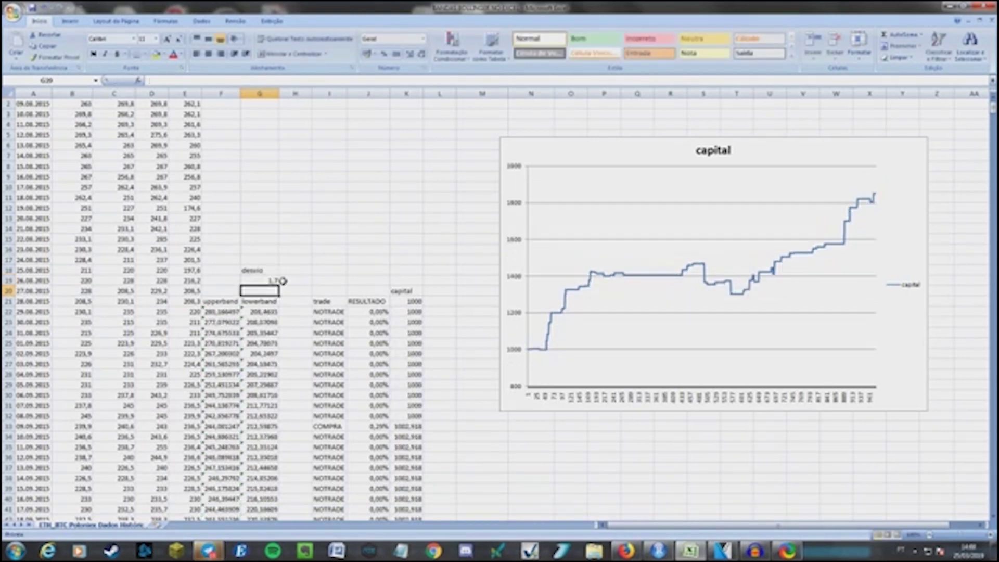
{"action": "left_click", "coordinate": [268, 281]}
{"action": "key", "text": "BackSpace"}
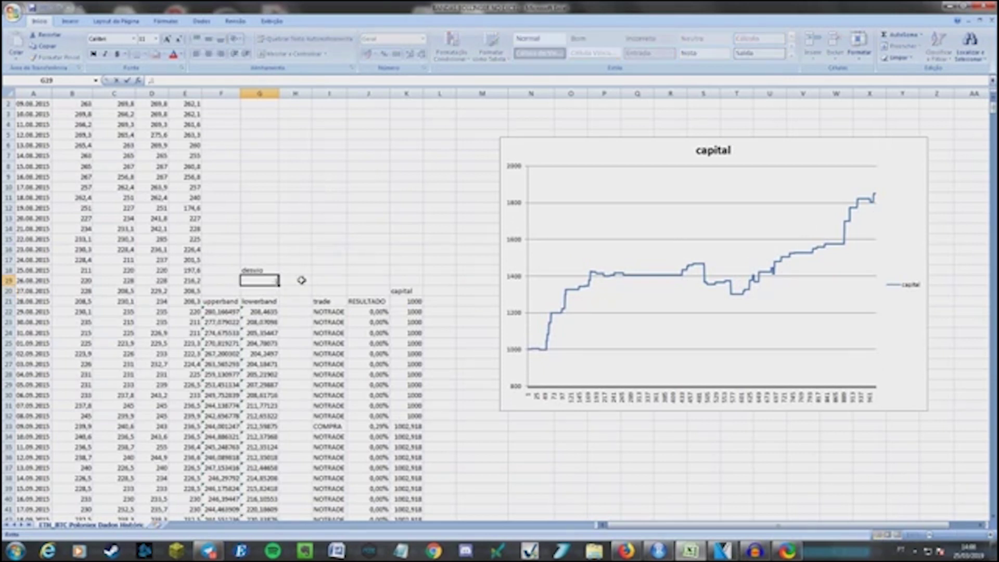
{"action": "type", "text": "155"}
{"action": "key", "text": "Return"}
{"action": "left_click", "coordinate": [271, 281]}
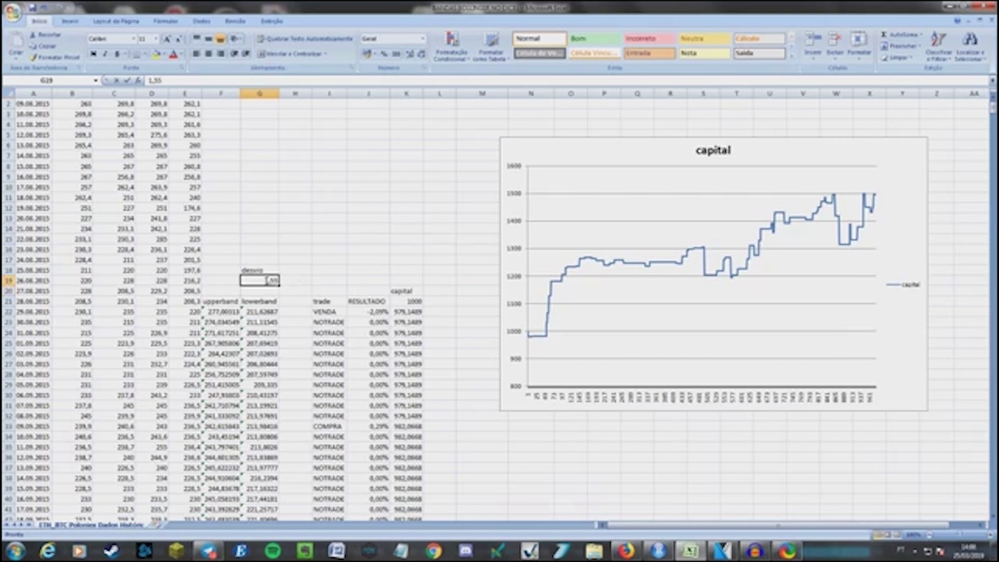
{"action": "double_click", "coordinate": [272, 281]}
{"action": "type", "text": "1"}
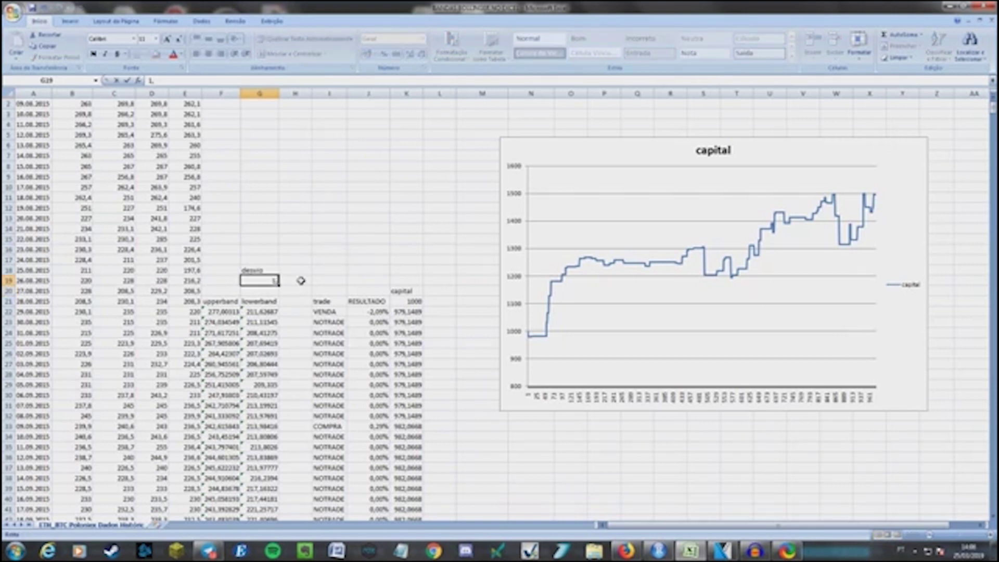
{"action": "key", "text": "Return"}
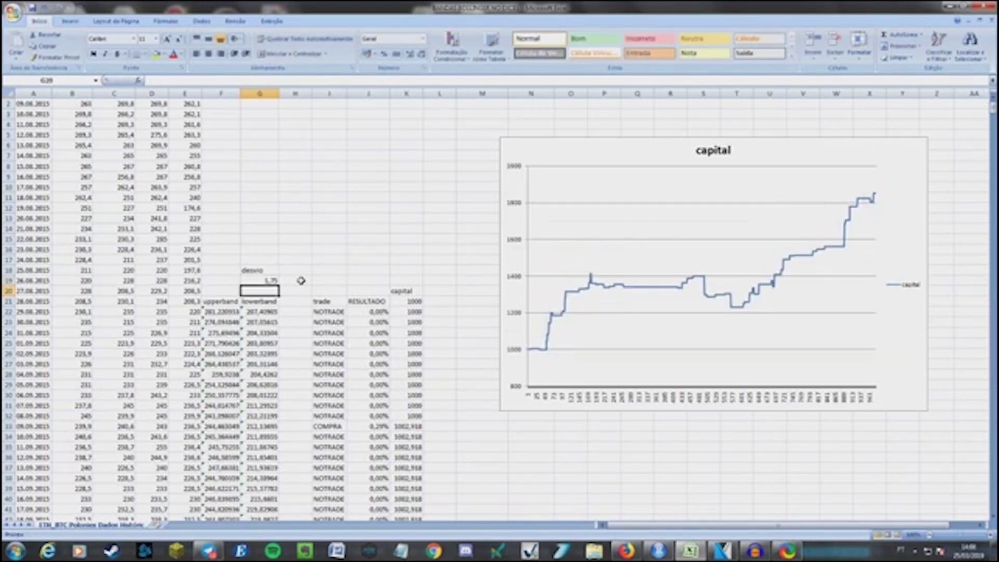
{"action": "left_click", "coordinate": [271, 281]}
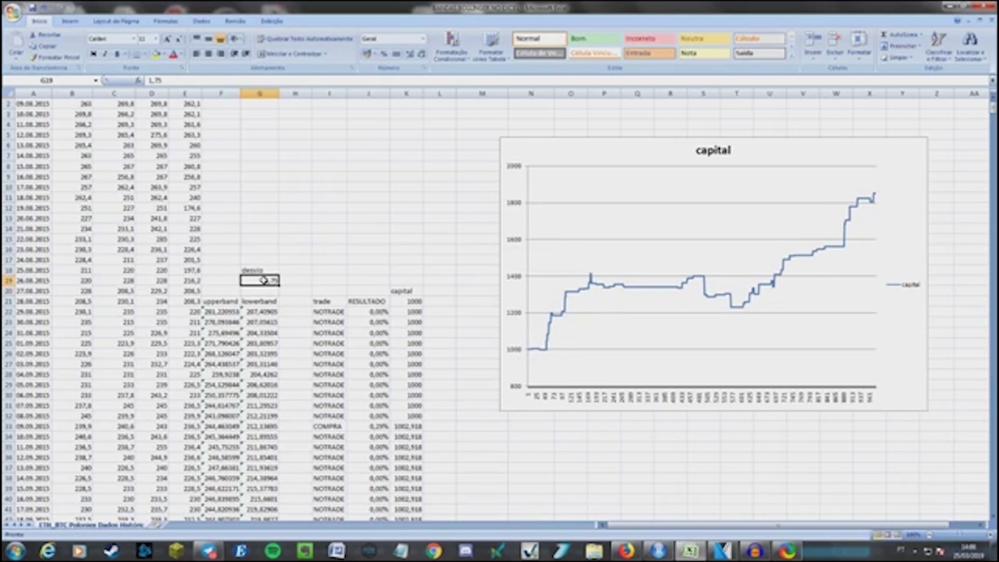
{"action": "left_click", "coordinate": [311, 271]}
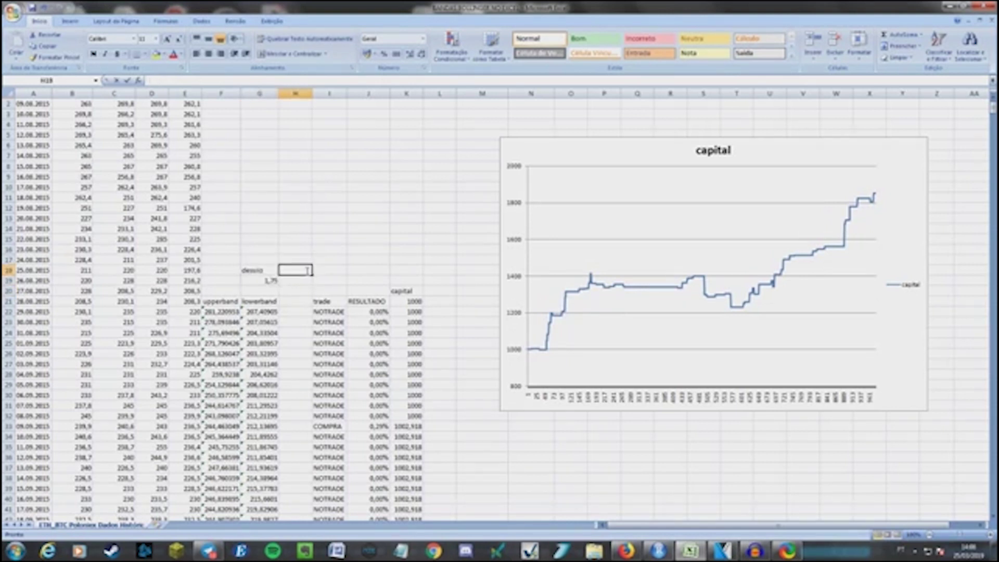
{"action": "left_click", "coordinate": [330, 270]}
{"action": "double_click", "coordinate": [329, 311]}
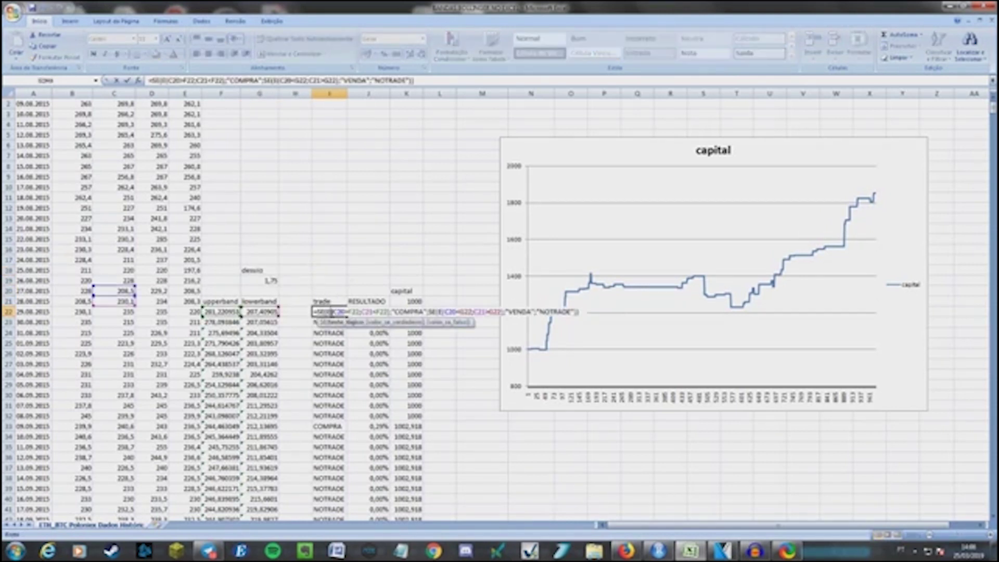
{"action": "key", "text": "Return"}
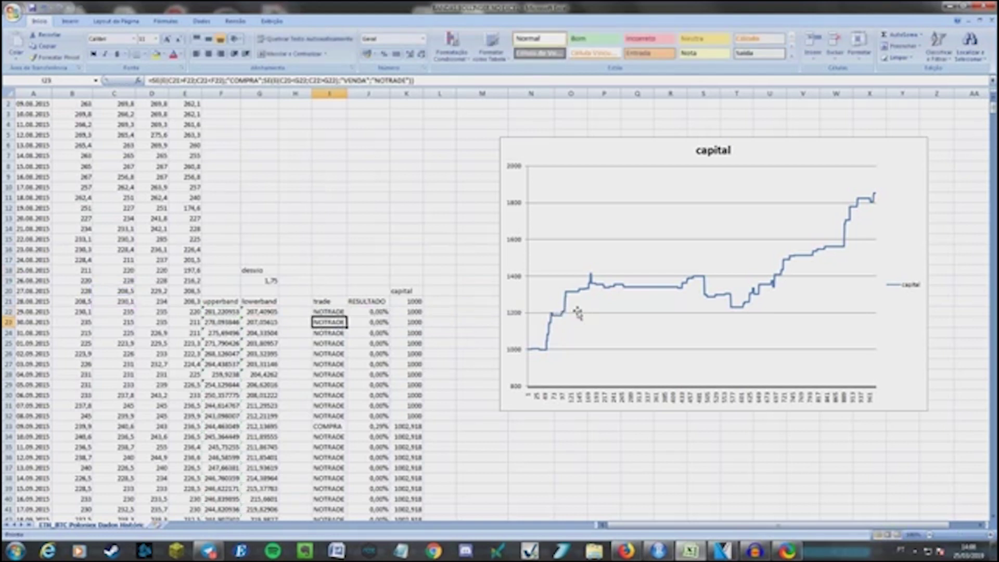
{"action": "left_click", "coordinate": [260, 280]}
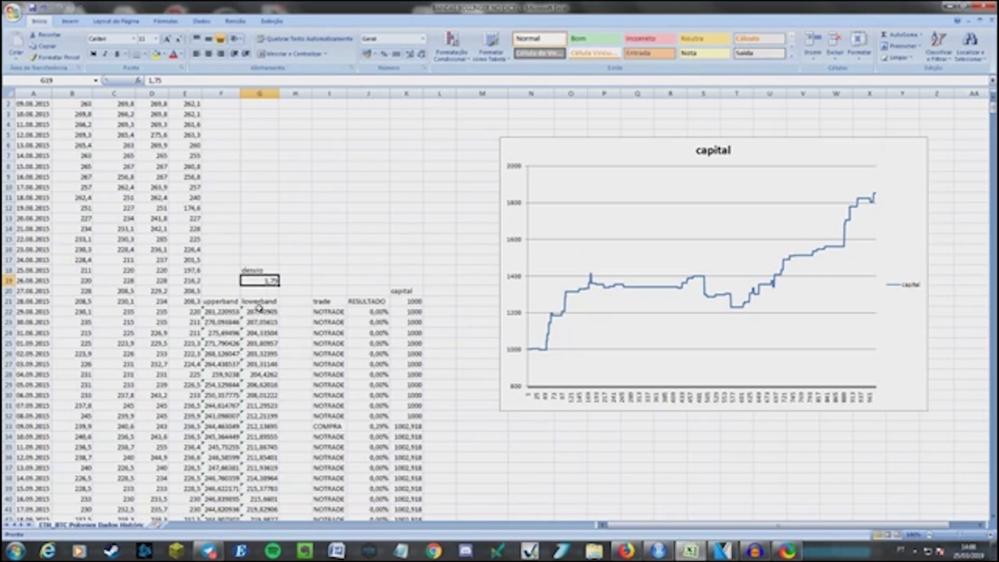
{"action": "scroll", "coordinate": [446, 312], "scroll_direction": "up", "scroll_amount": 1}
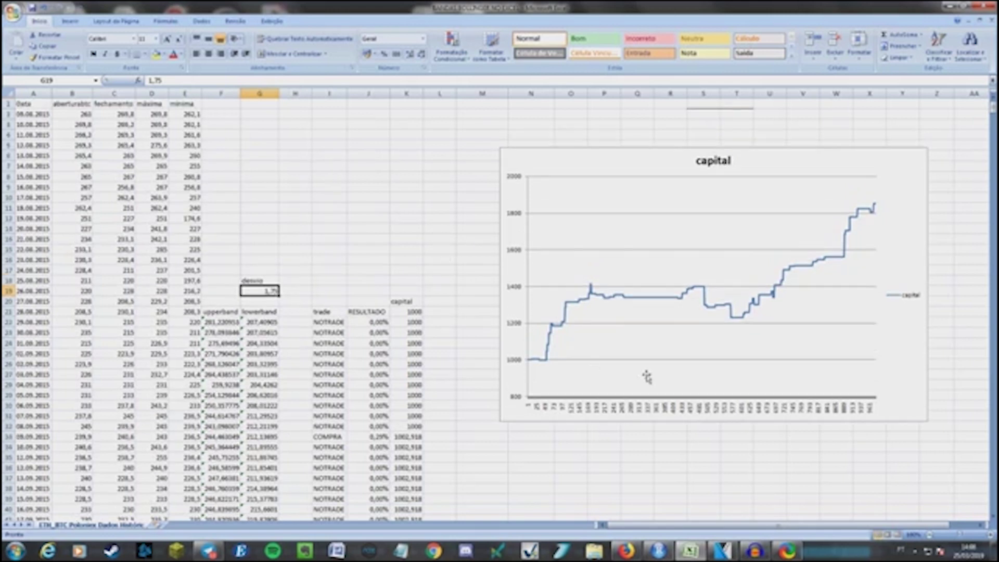
Enlarge the capital chart slightly, then deselect it
{"action": "left_click", "coordinate": [916, 414]}
{"action": "left_click_drag", "start_coordinate": [925, 419], "coordinate": [946, 435]}
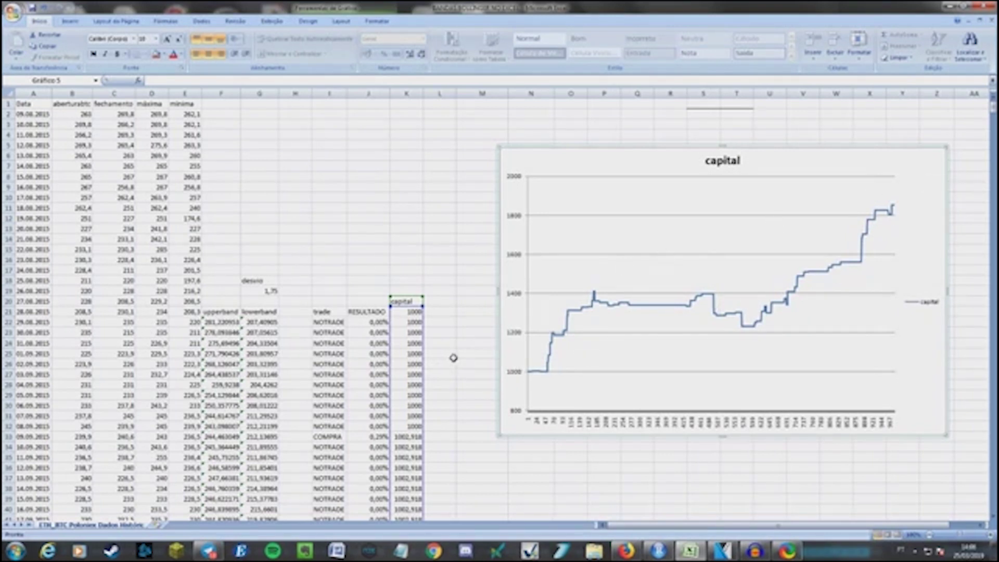
{"action": "scroll", "coordinate": [452, 357], "scroll_direction": "down", "scroll_amount": 1}
{"action": "scroll", "coordinate": [452, 358], "scroll_direction": "down", "scroll_amount": 2}
{"action": "scroll", "coordinate": [453, 358], "scroll_direction": "up", "scroll_amount": 3}
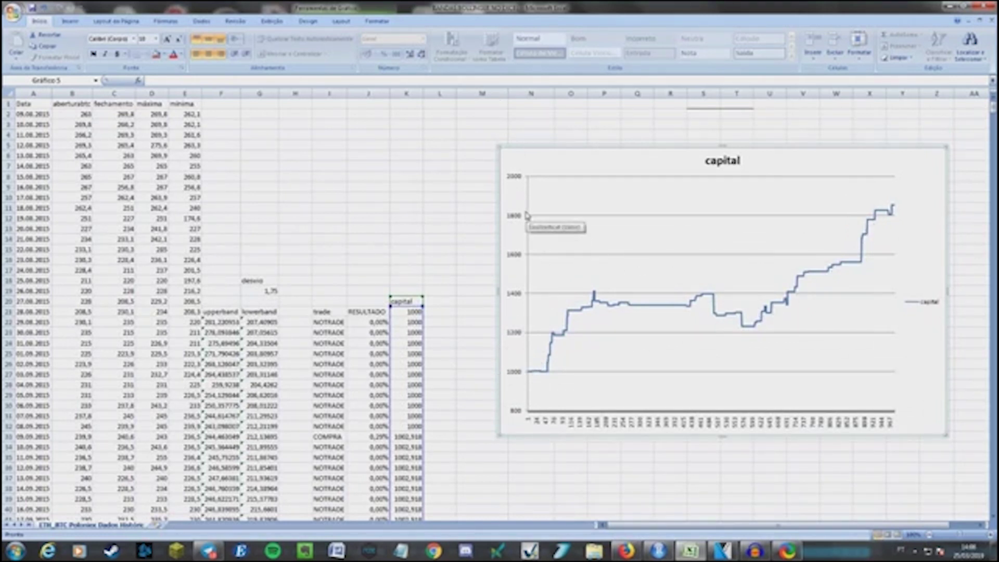
{"action": "mouse_move", "coordinate": [893, 208]}
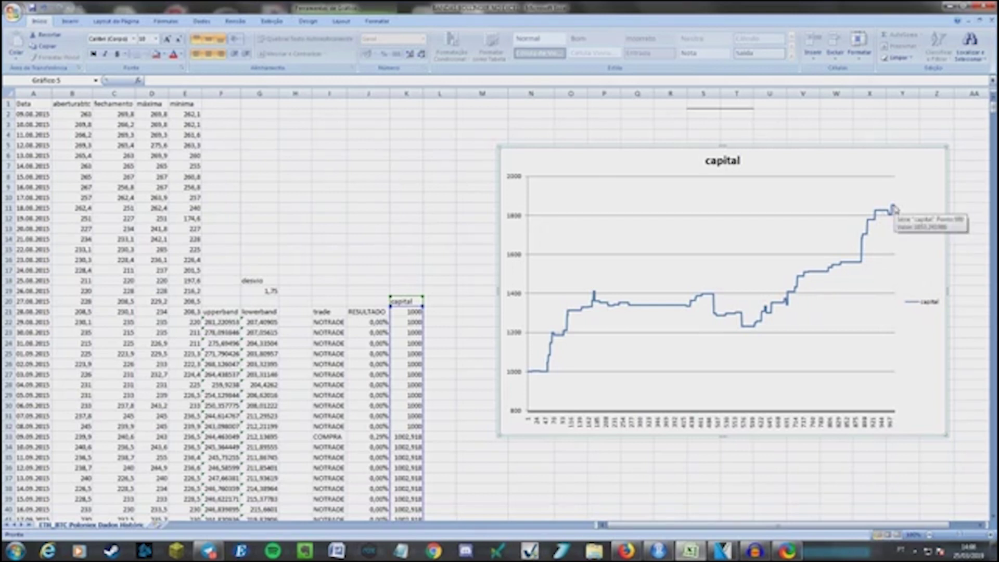
{"action": "left_click", "coordinate": [460, 248]}
{"action": "left_click", "coordinate": [441, 249]}
{"action": "left_click", "coordinate": [450, 260]}
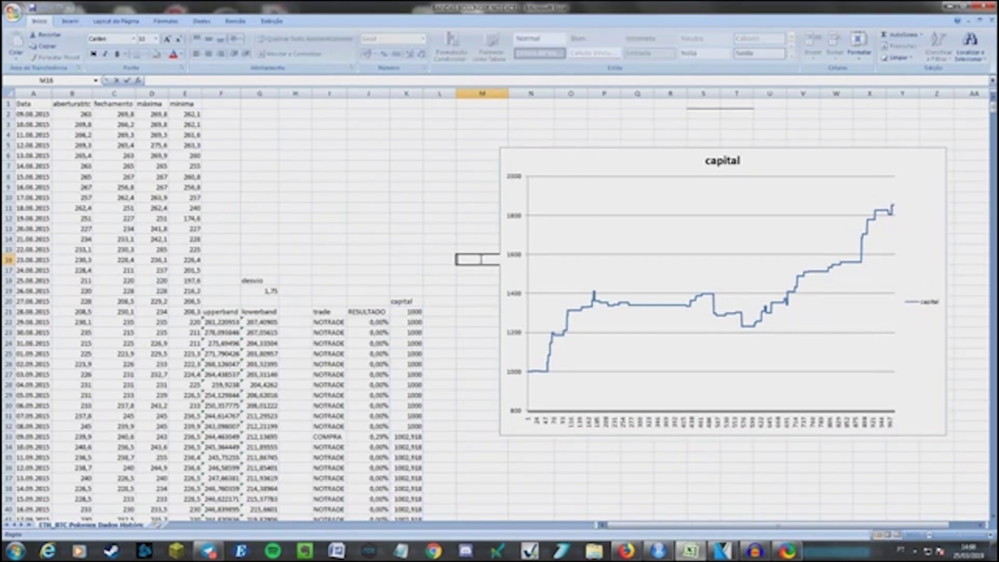
{"action": "left_click", "coordinate": [470, 261]}
{"action": "left_click", "coordinate": [472, 269]}
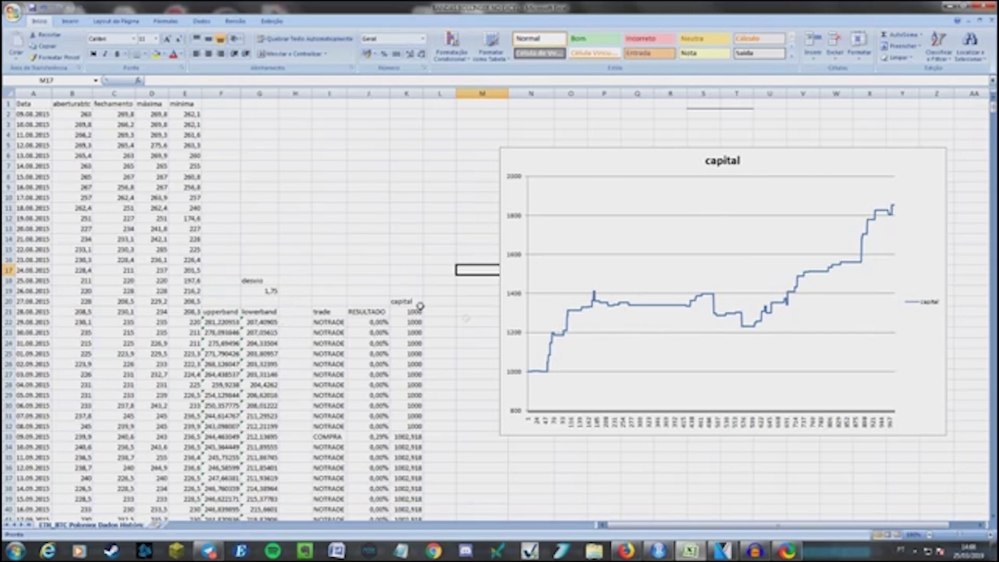
Move the capital chart up beside column K, right of the data table
{"action": "left_click", "coordinate": [262, 289]}
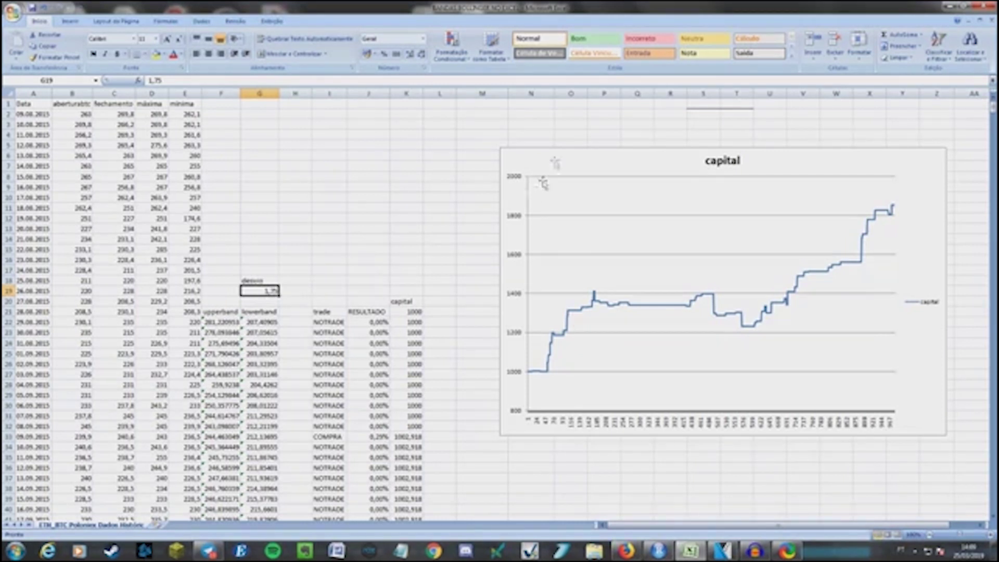
{"action": "left_click_drag", "start_coordinate": [531, 155], "coordinate": [536, 143]}
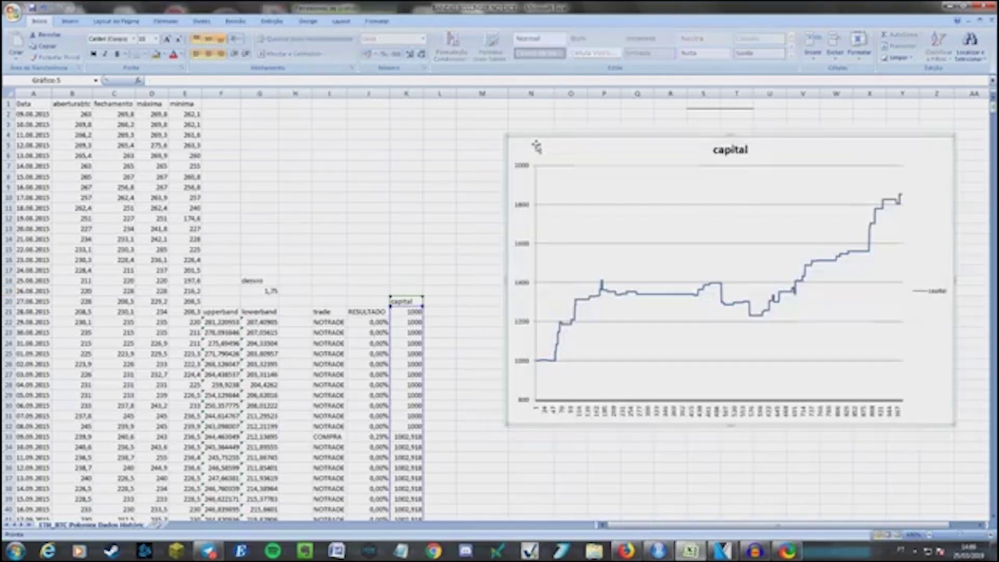
{"action": "left_click", "coordinate": [440, 187]}
{"action": "key", "text": "Return"}
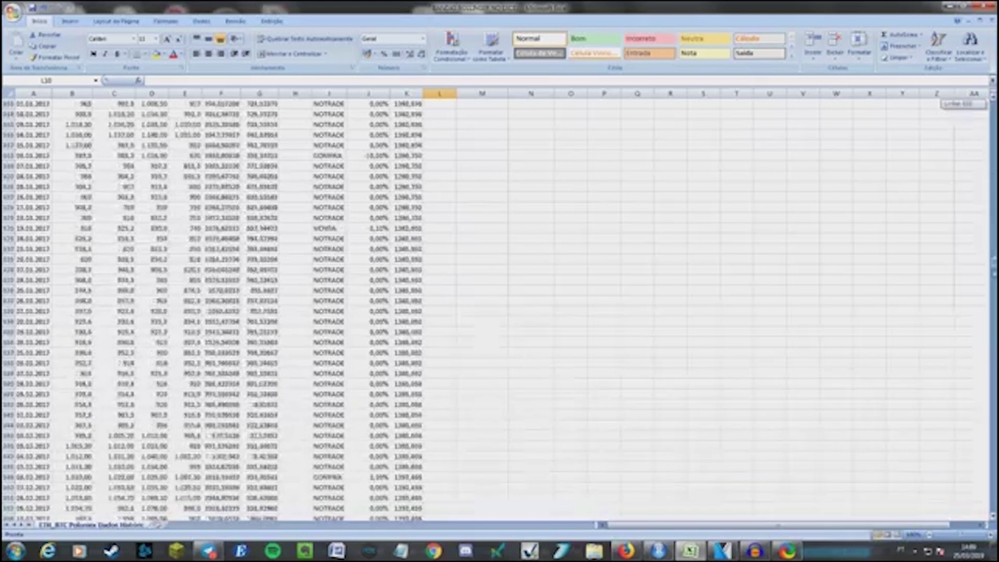
Select capital from K1001 (04.05.2018) to the last row and insert a line chart
{"action": "left_click_drag", "start_coordinate": [993, 108], "coordinate": [993, 416]}
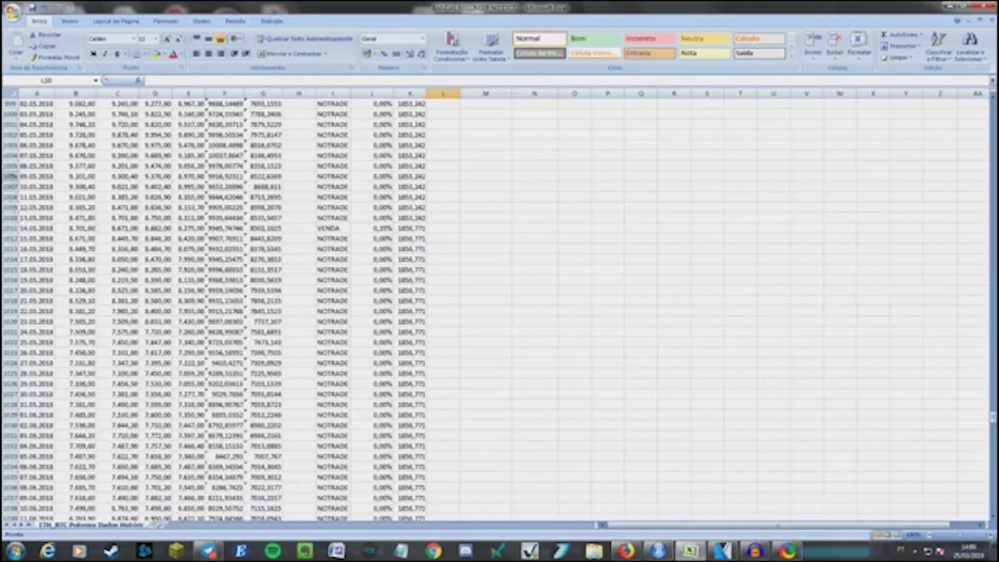
{"action": "left_click", "coordinate": [48, 125]}
{"action": "key", "text": "Right"}
{"action": "key", "text": "Right"}
{"action": "key", "text": "Right"}
{"action": "key", "text": "Right"}
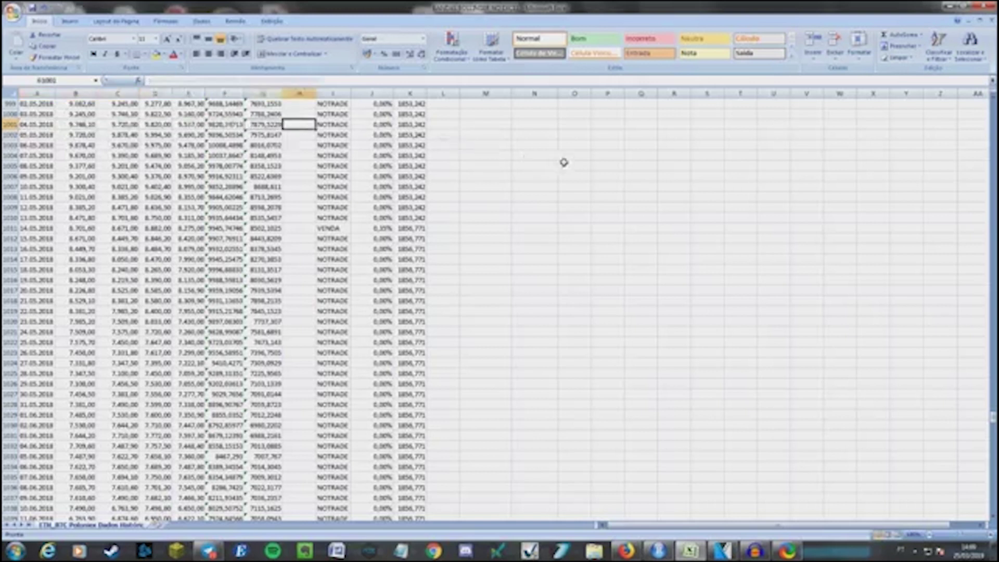
{"action": "key", "text": "Right"}
{"action": "key", "text": "Right"}
{"action": "key", "text": "Right"}
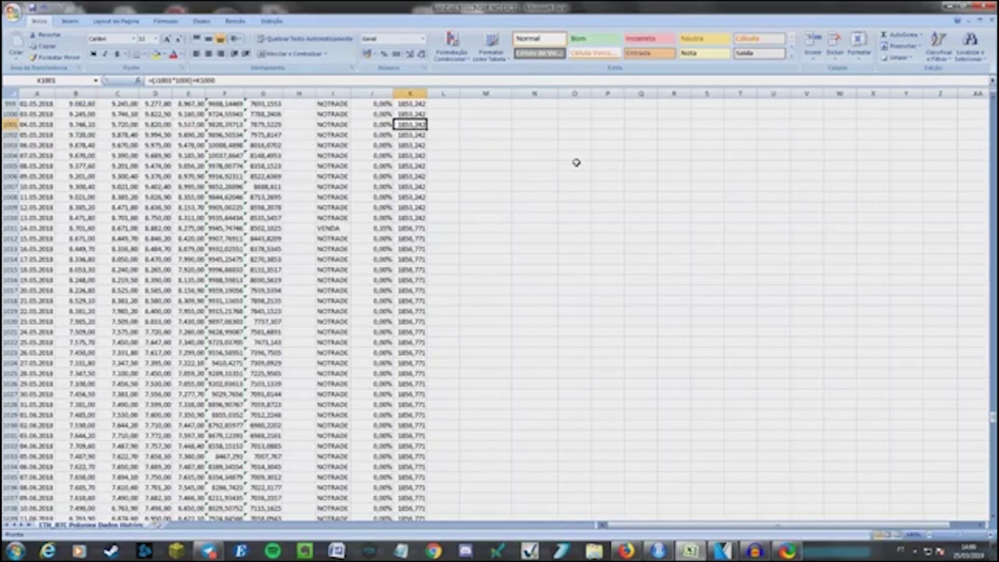
{"action": "key", "text": "ctrl+shift+Down"}
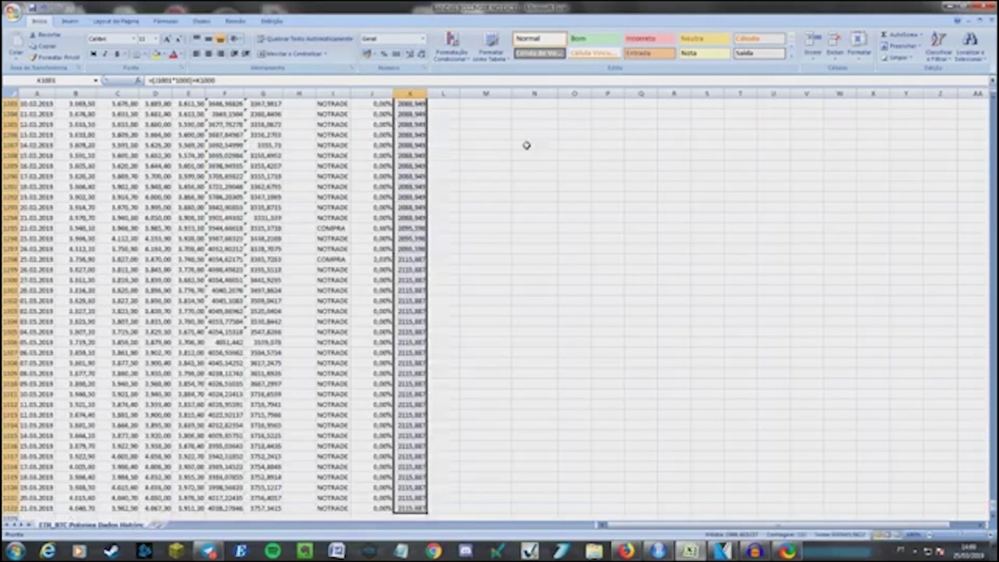
{"action": "left_click", "coordinate": [70, 21]}
{"action": "left_click", "coordinate": [196, 42]}
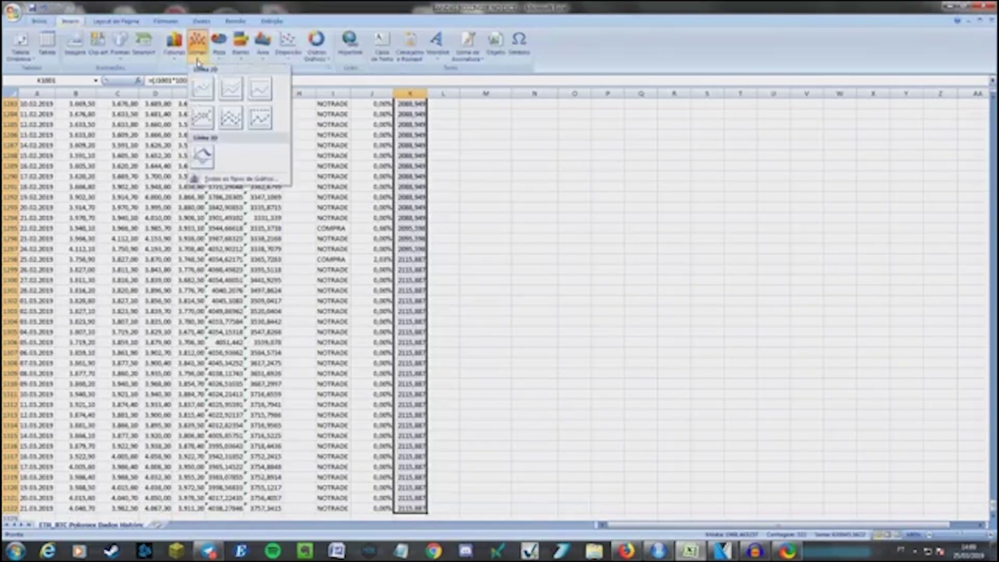
{"action": "left_click", "coordinate": [232, 93]}
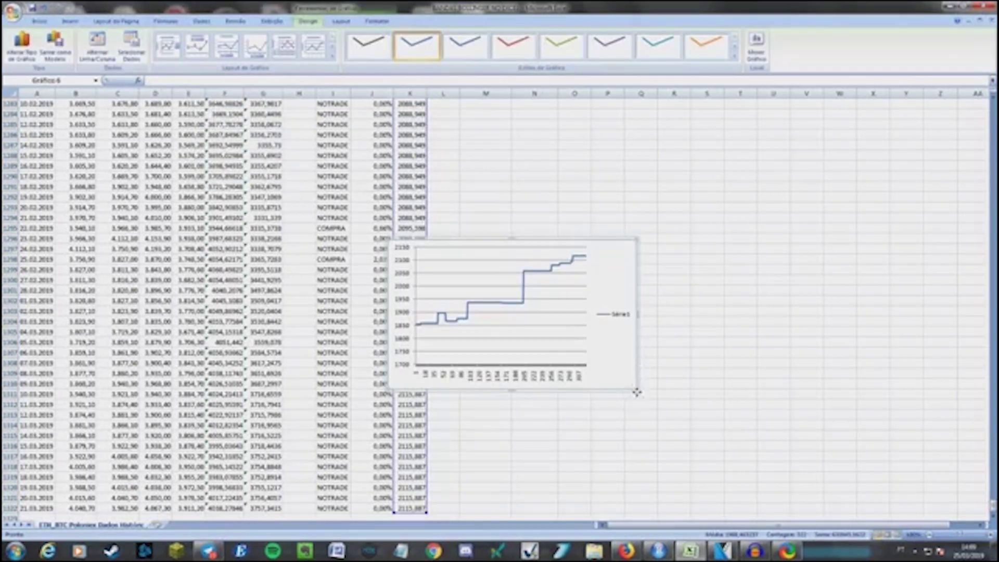
Cut the recent-capital chart and paste it beneath the main capital chart
{"action": "left_click_drag", "start_coordinate": [635, 389], "coordinate": [849, 501]}
{"action": "right_click", "coordinate": [826, 277]}
{"action": "left_click", "coordinate": [843, 285]}
{"action": "left_click_drag", "start_coordinate": [993, 505], "coordinate": [992, 105]}
{"action": "key", "text": "ctrl+v"}
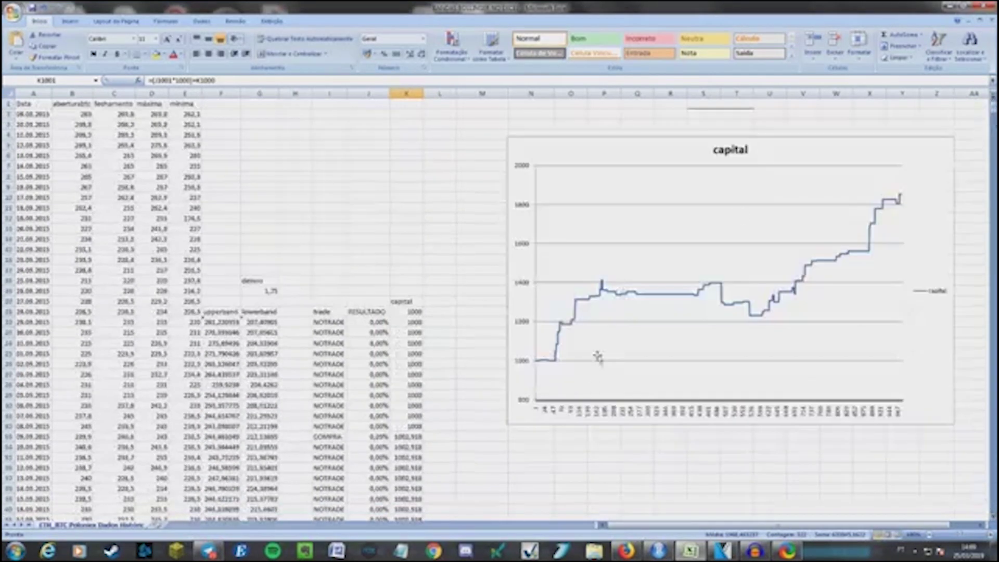
{"action": "left_click", "coordinate": [524, 443]}
{"action": "key", "text": "ctrl+v"}
Enlarge the pasted chart to match the capital chart's width
{"action": "scroll", "coordinate": [785, 385], "scroll_direction": "down", "scroll_amount": 6}
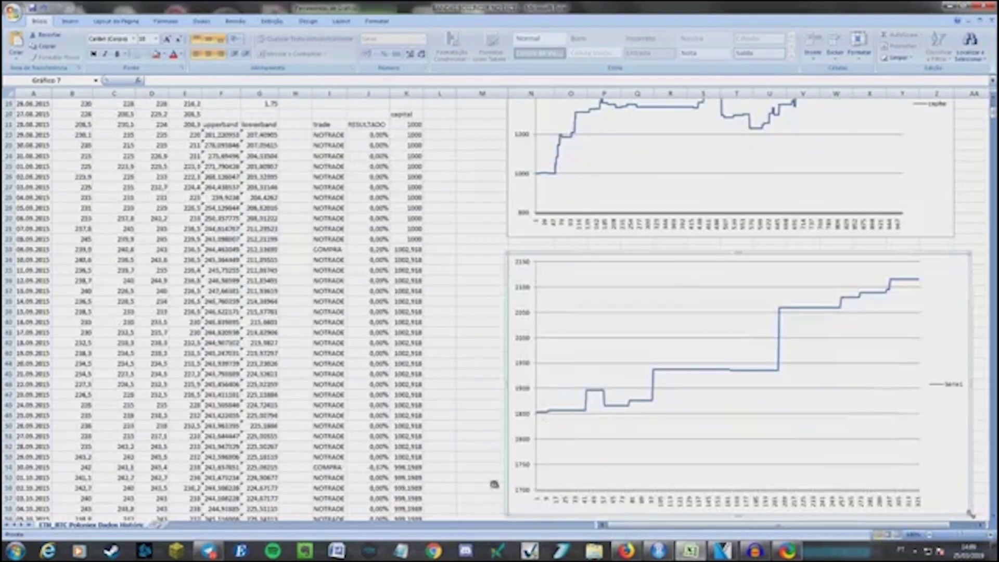
{"action": "left_click_drag", "start_coordinate": [969, 514], "coordinate": [962, 424]}
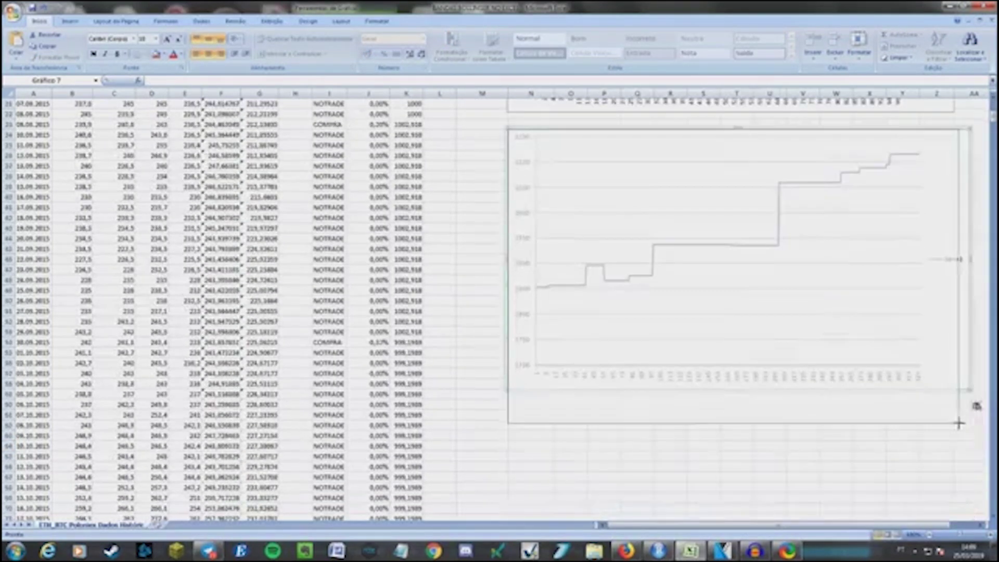
{"action": "scroll", "coordinate": [771, 340], "scroll_direction": "up", "scroll_amount": 4}
{"action": "scroll", "coordinate": [641, 349], "scroll_direction": "up", "scroll_amount": 1}
{"action": "scroll", "coordinate": [645, 353], "scroll_direction": "up", "scroll_amount": 4}
{"action": "scroll", "coordinate": [644, 354], "scroll_direction": "down", "scroll_amount": 8}
{"action": "scroll", "coordinate": [642, 350], "scroll_direction": "up", "scroll_amount": 2}
{"action": "scroll", "coordinate": [607, 357], "scroll_direction": "up", "scroll_amount": 4}
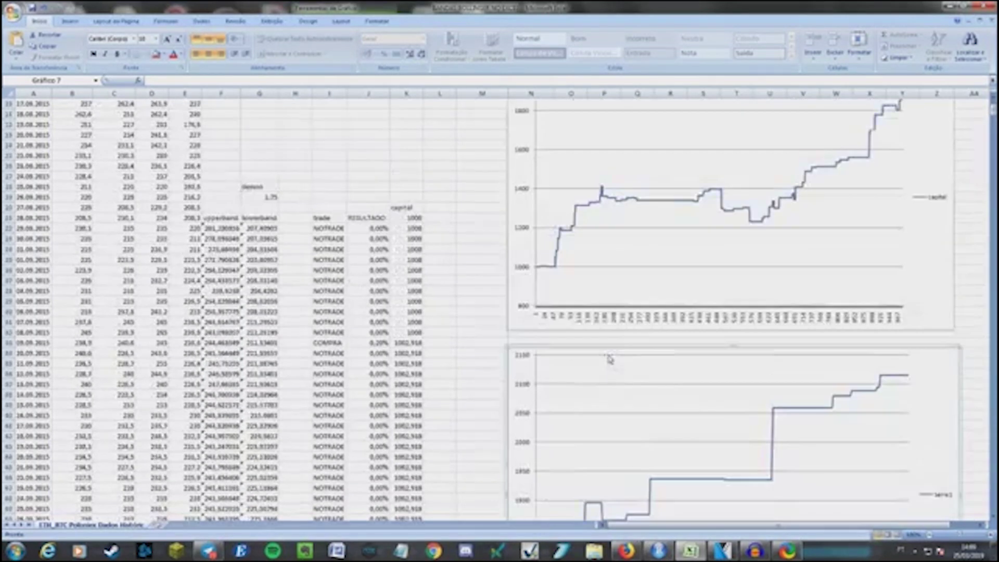
{"action": "scroll", "coordinate": [608, 357], "scroll_direction": "up", "scroll_amount": 4}
{"action": "scroll", "coordinate": [608, 357], "scroll_direction": "down", "scroll_amount": 9}
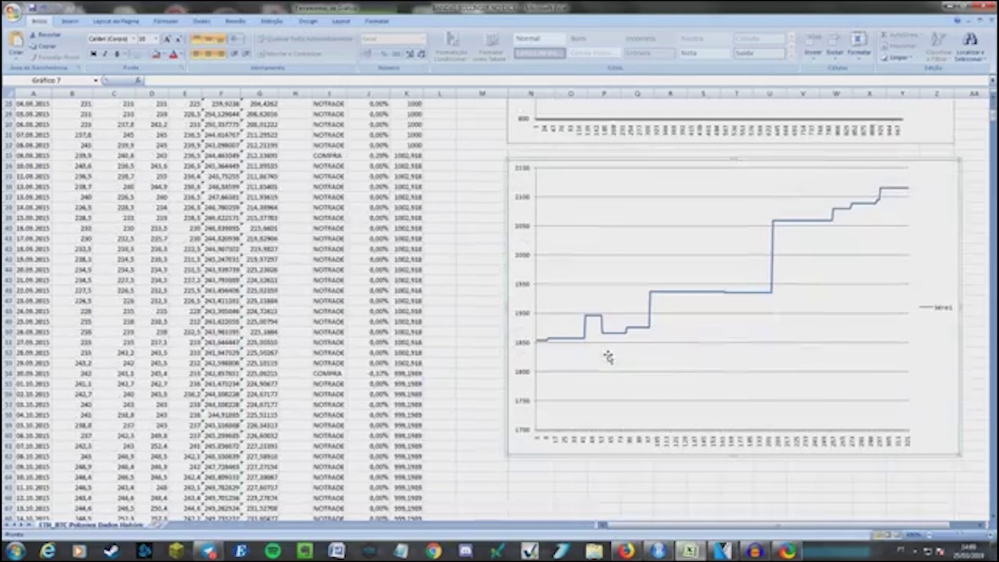
{"action": "scroll", "coordinate": [617, 354], "scroll_direction": "up", "scroll_amount": 7}
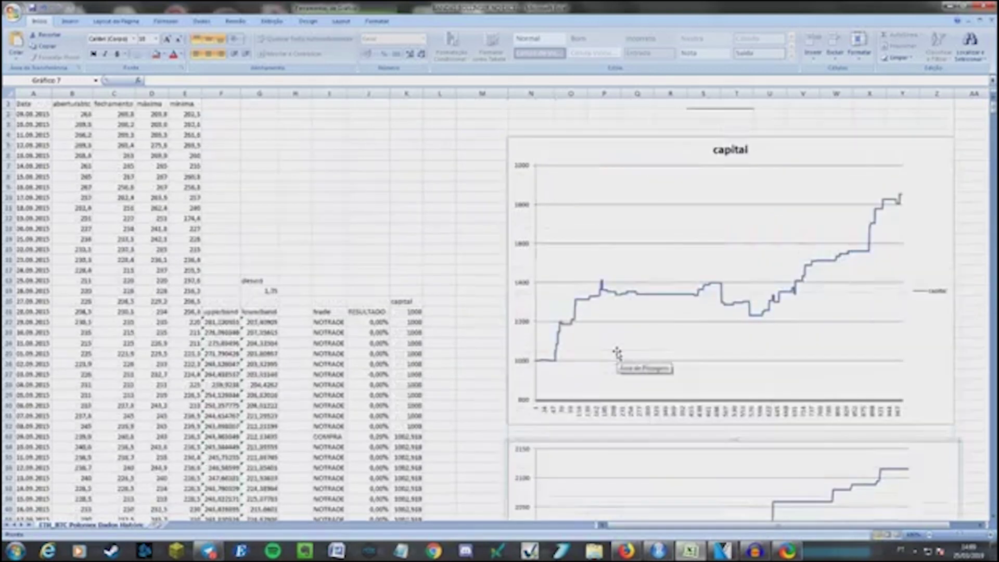
{"action": "scroll", "coordinate": [617, 353], "scroll_direction": "down", "scroll_amount": 5}
{"action": "scroll", "coordinate": [959, 263], "scroll_direction": "down", "scroll_amount": 3}
{"action": "scroll", "coordinate": [946, 276], "scroll_direction": "up", "scroll_amount": 4}
{"action": "scroll", "coordinate": [958, 350], "scroll_direction": "down", "scroll_amount": 6}
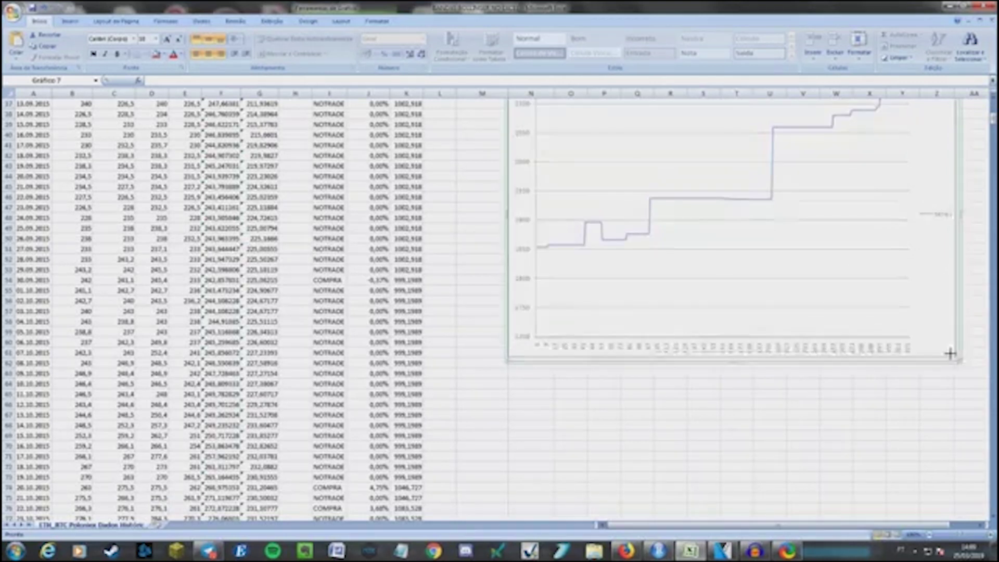
{"action": "scroll", "coordinate": [952, 353], "scroll_direction": "up", "scroll_amount": 4}
{"action": "scroll", "coordinate": [946, 352], "scroll_direction": "up", "scroll_amount": 5}
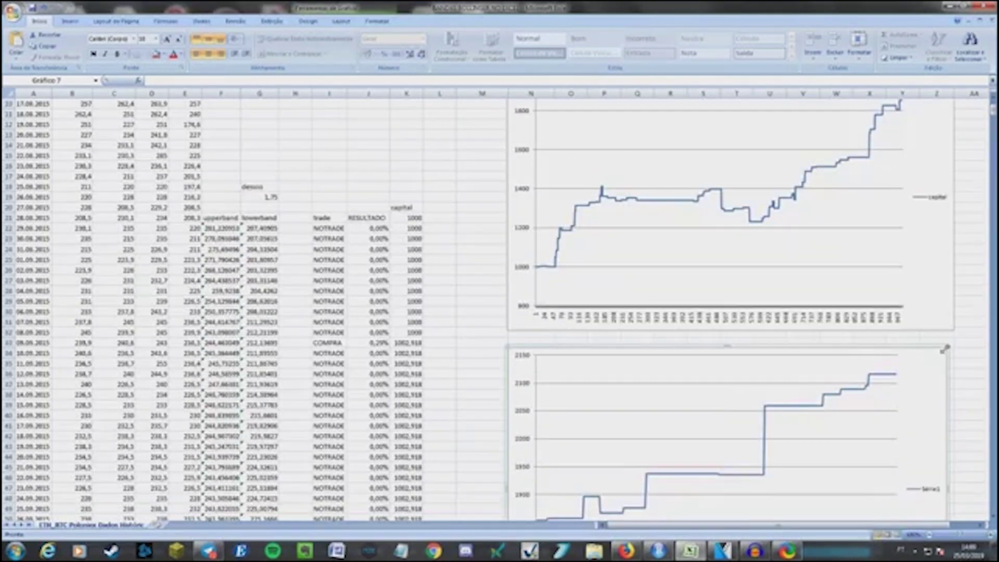
{"action": "scroll", "coordinate": [946, 352], "scroll_direction": "down", "scroll_amount": 2}
{"action": "scroll", "coordinate": [941, 345], "scroll_direction": "down", "scroll_amount": 3}
{"action": "scroll", "coordinate": [905, 341], "scroll_direction": "up", "scroll_amount": 7}
{"action": "scroll", "coordinate": [905, 344], "scroll_direction": "up", "scroll_amount": 1}
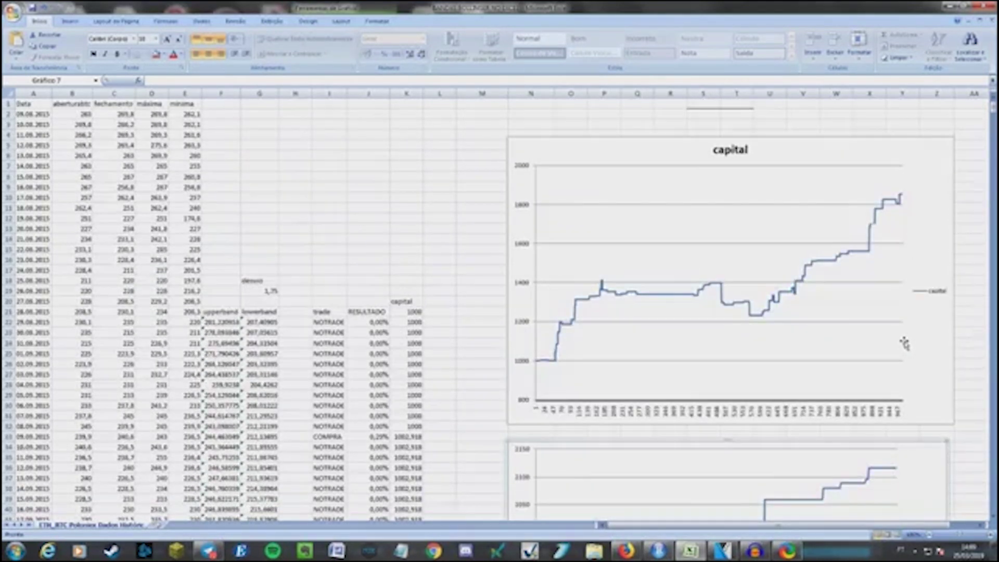
{"action": "scroll", "coordinate": [903, 341], "scroll_direction": "down", "scroll_amount": 3}
{"action": "scroll", "coordinate": [903, 342], "scroll_direction": "down", "scroll_amount": 4}
{"action": "scroll", "coordinate": [903, 341], "scroll_direction": "down", "scroll_amount": 4}
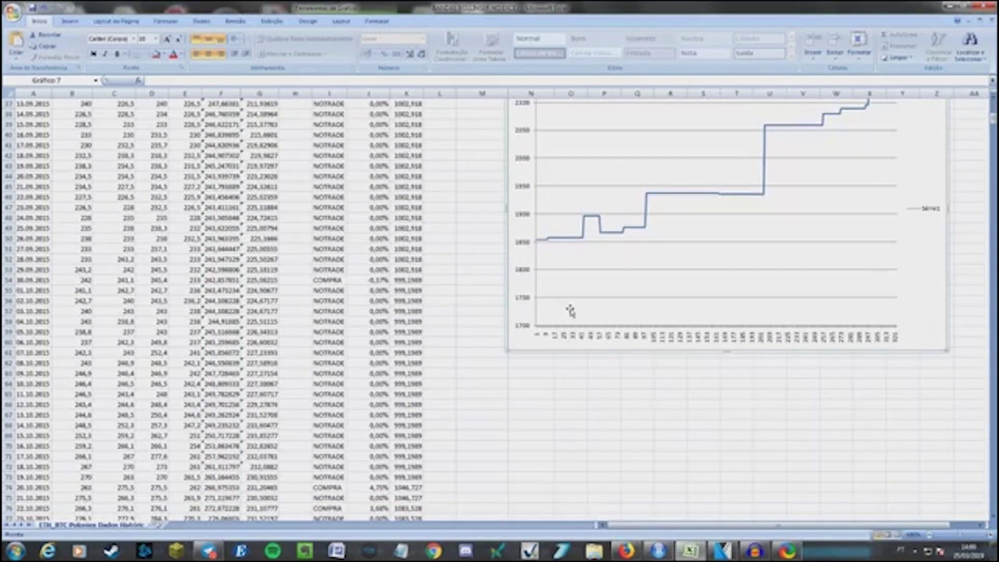
{"action": "left_click", "coordinate": [482, 259]}
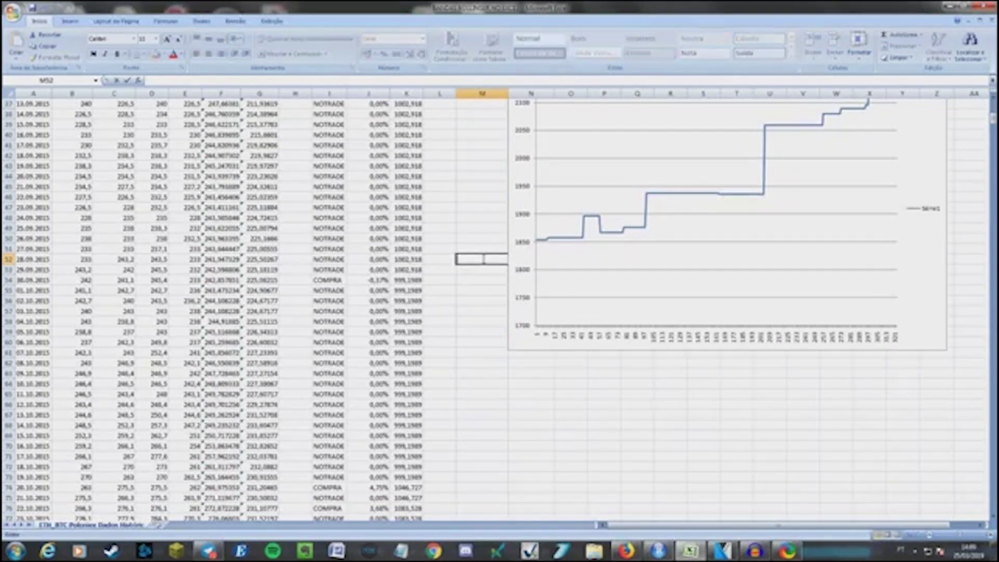
{"action": "left_click", "coordinate": [483, 280]}
{"action": "left_click", "coordinate": [483, 302]}
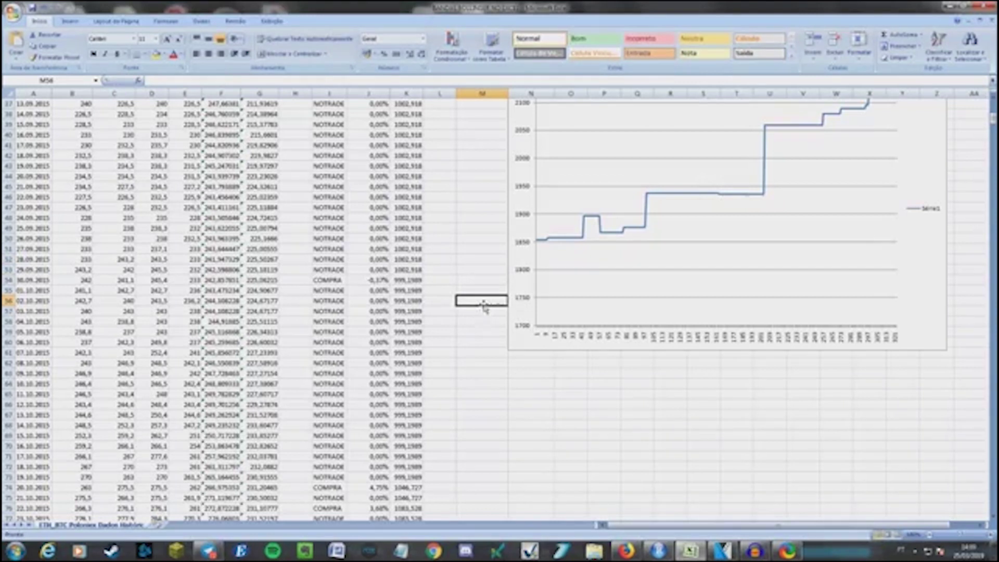
{"action": "key", "text": "Return"}
{"action": "scroll", "coordinate": [486, 281], "scroll_direction": "up", "scroll_amount": 8}
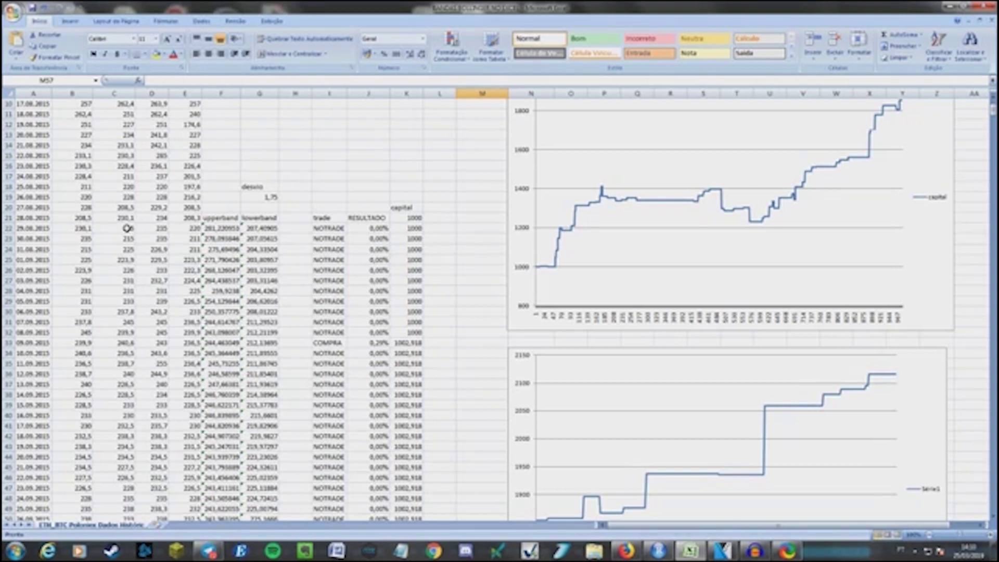
{"action": "left_click", "coordinate": [437, 208]}
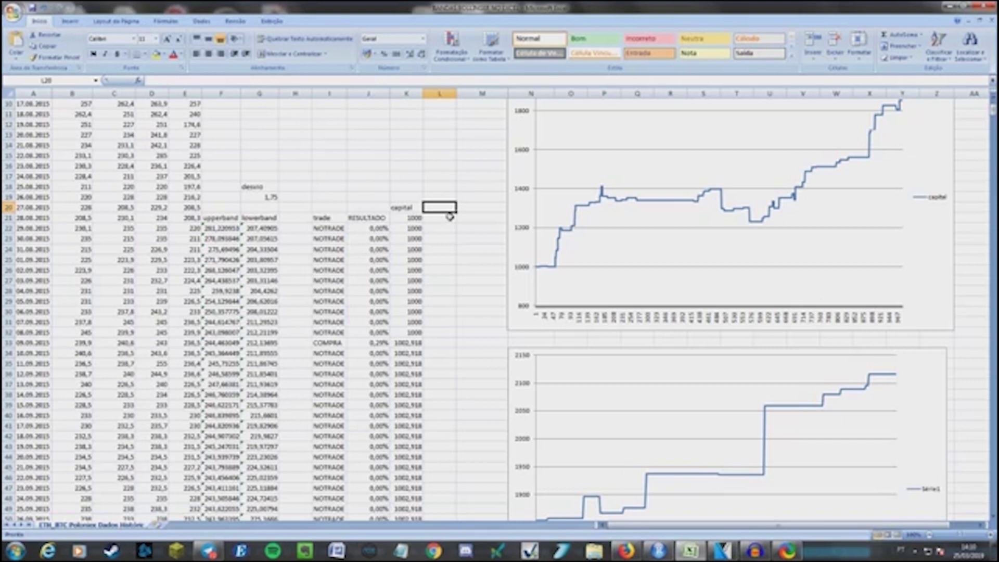
{"action": "scroll", "coordinate": [476, 264], "scroll_direction": "up", "scroll_amount": 3}
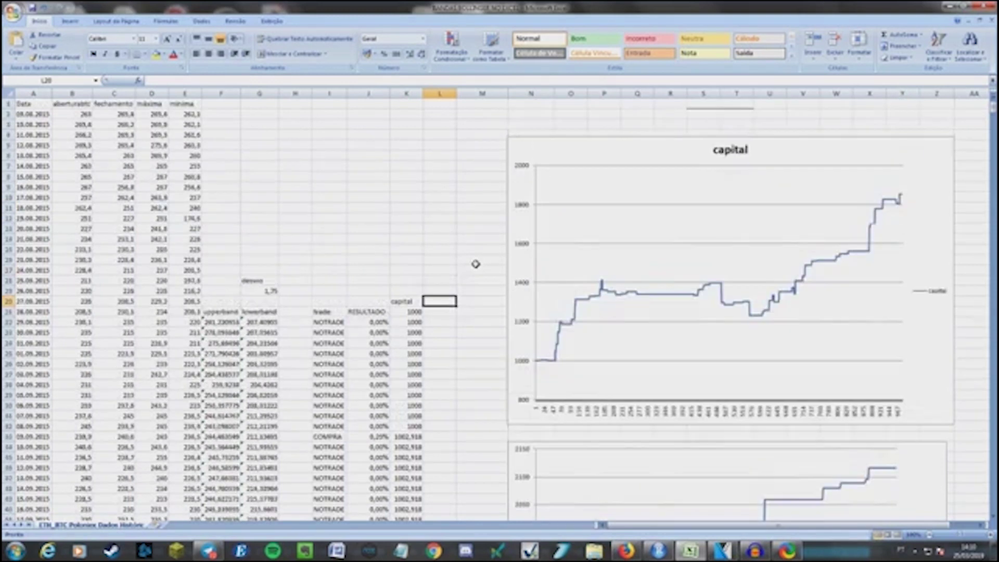
{"action": "scroll", "coordinate": [475, 264], "scroll_direction": "down", "scroll_amount": 7}
{"action": "scroll", "coordinate": [475, 264], "scroll_direction": "up", "scroll_amount": 2}
{"action": "scroll", "coordinate": [476, 263], "scroll_direction": "up", "scroll_amount": 2}
{"action": "scroll", "coordinate": [476, 264], "scroll_direction": "up", "scroll_amount": 3}
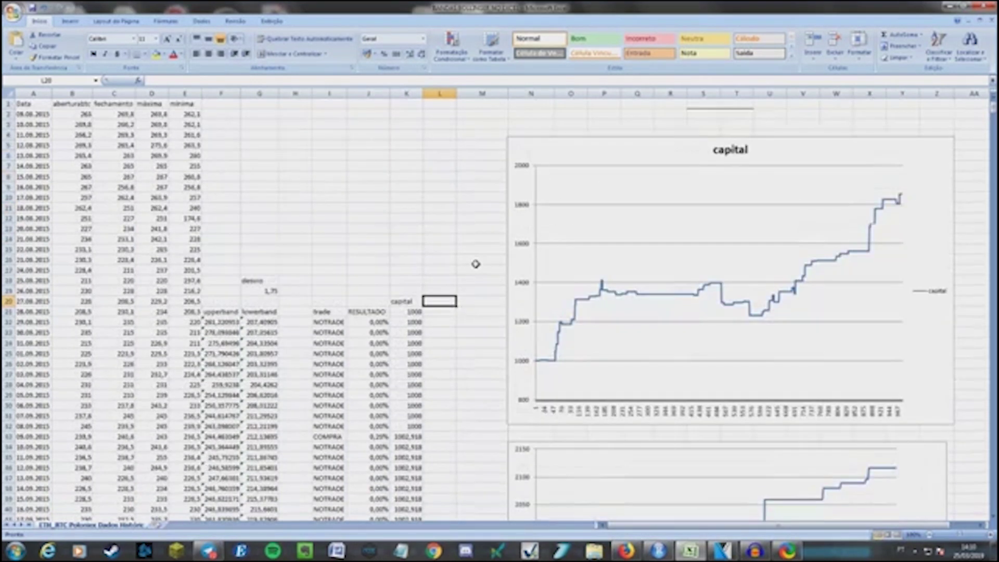